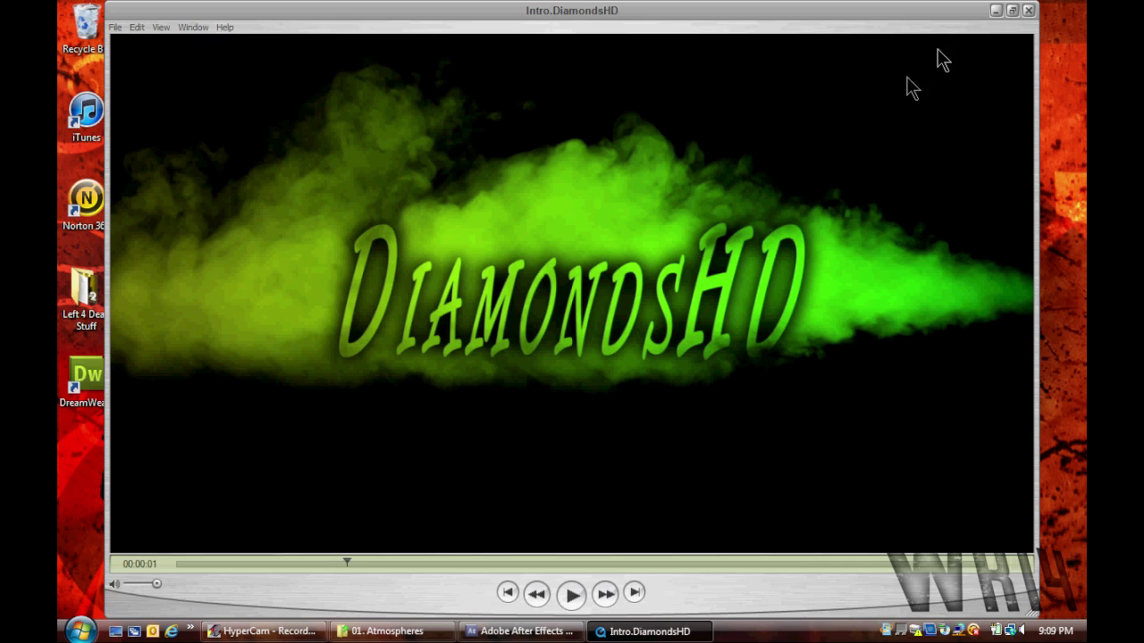
- Create Comp 1 from the HDV/HDTV 720 29.97 preset with a 6-second duration
click(1027, 11)
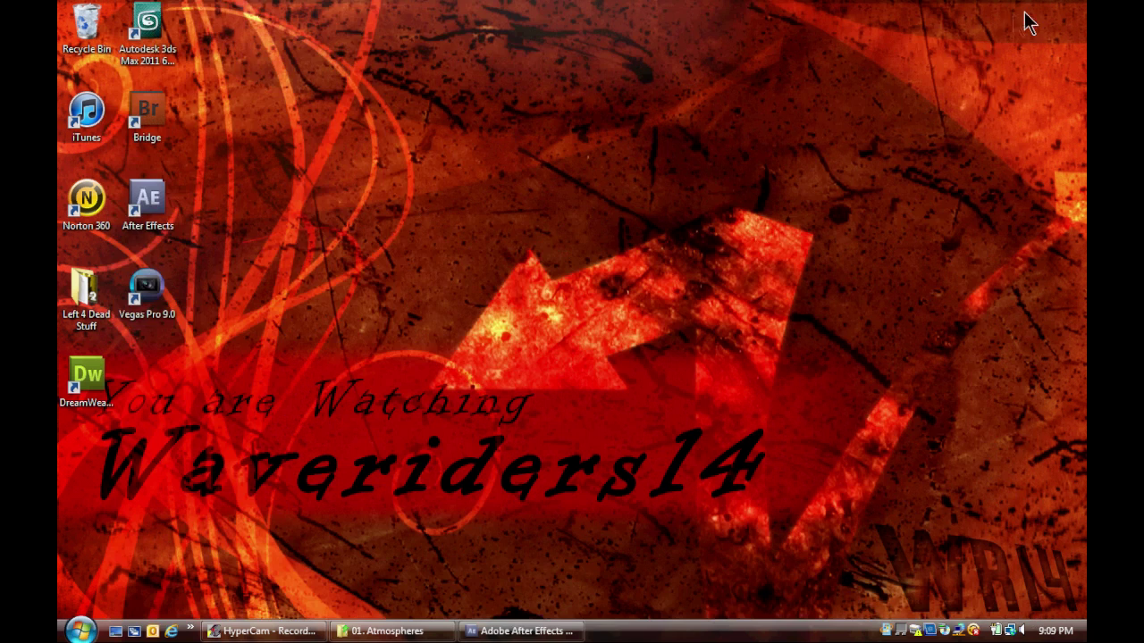
click(513, 630)
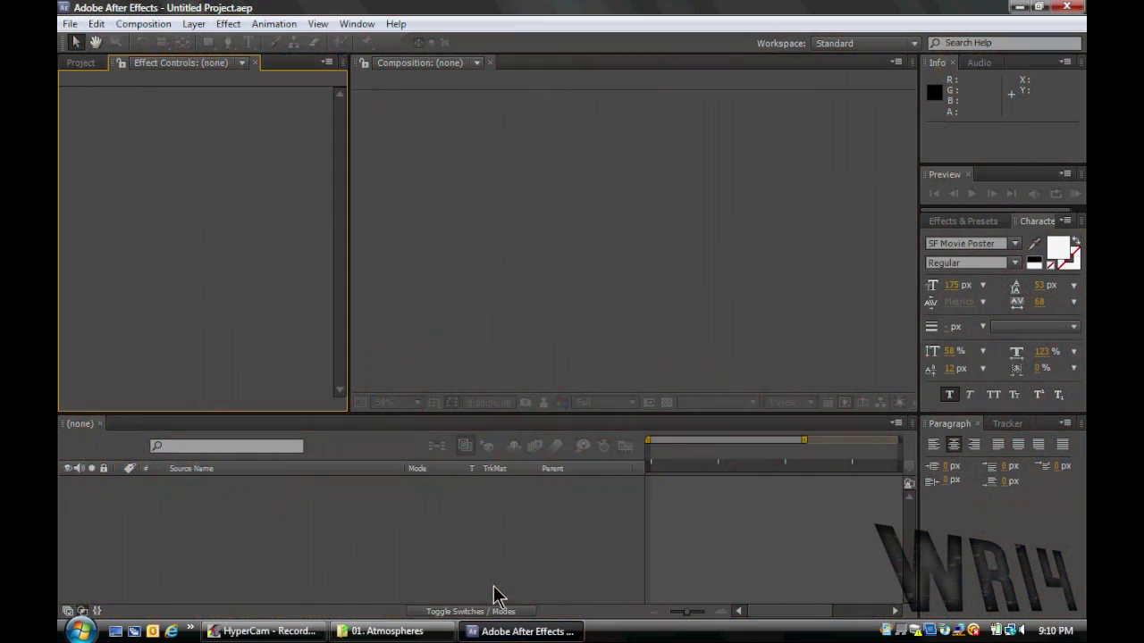
click(152, 29)
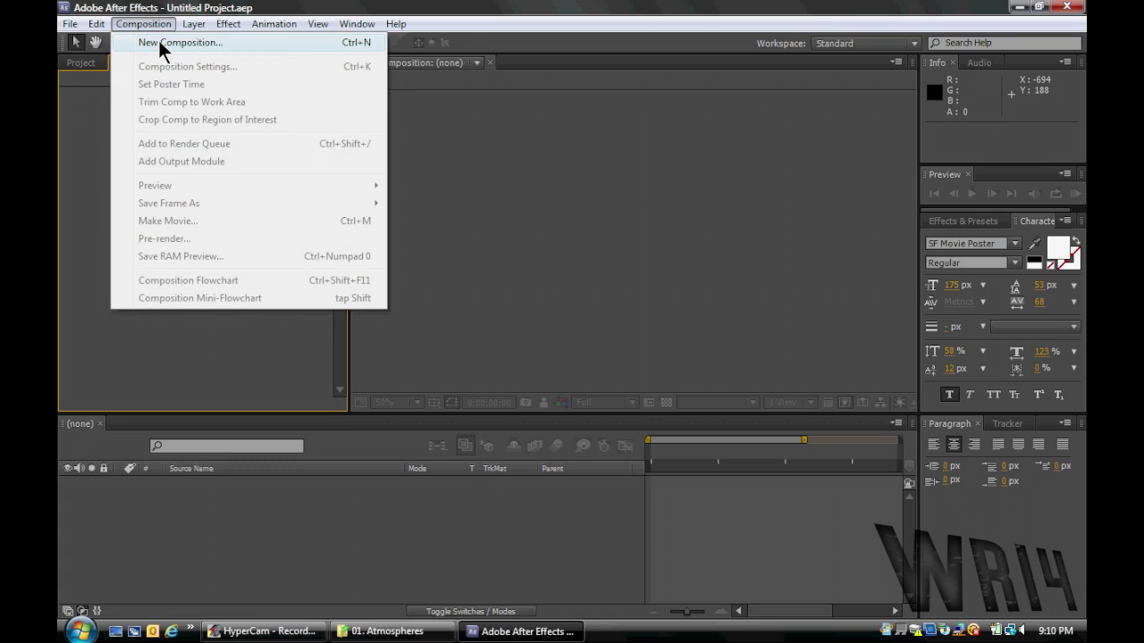
click(161, 43)
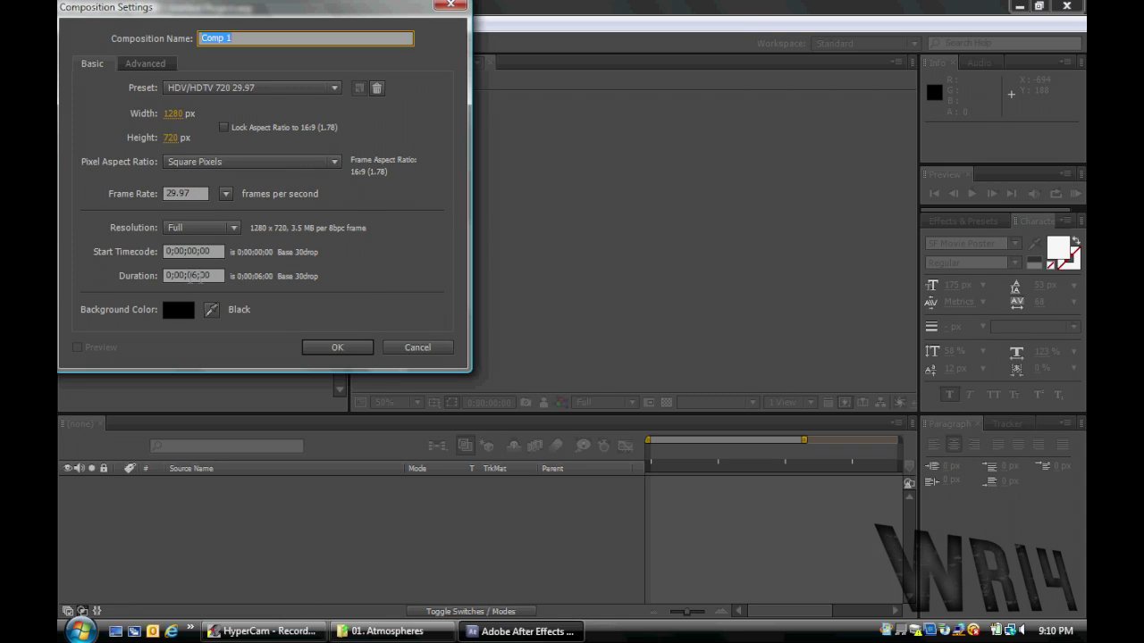
click(328, 348)
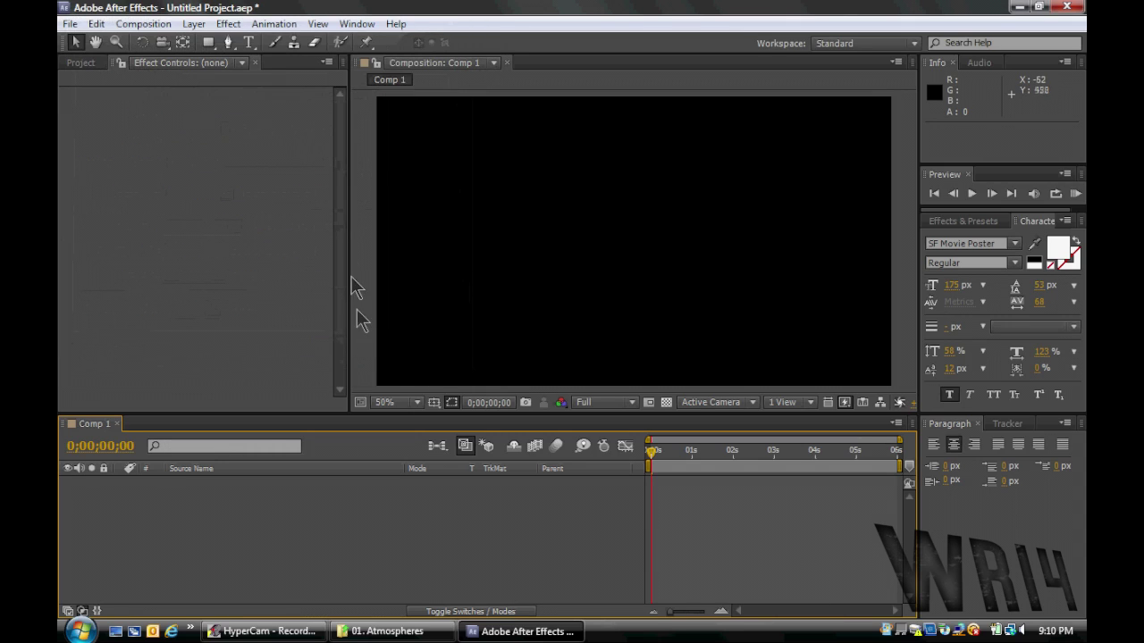
- Import Atmosphere_04.mov, add it to Comp 1 and name the layer Smoke
click(356, 632)
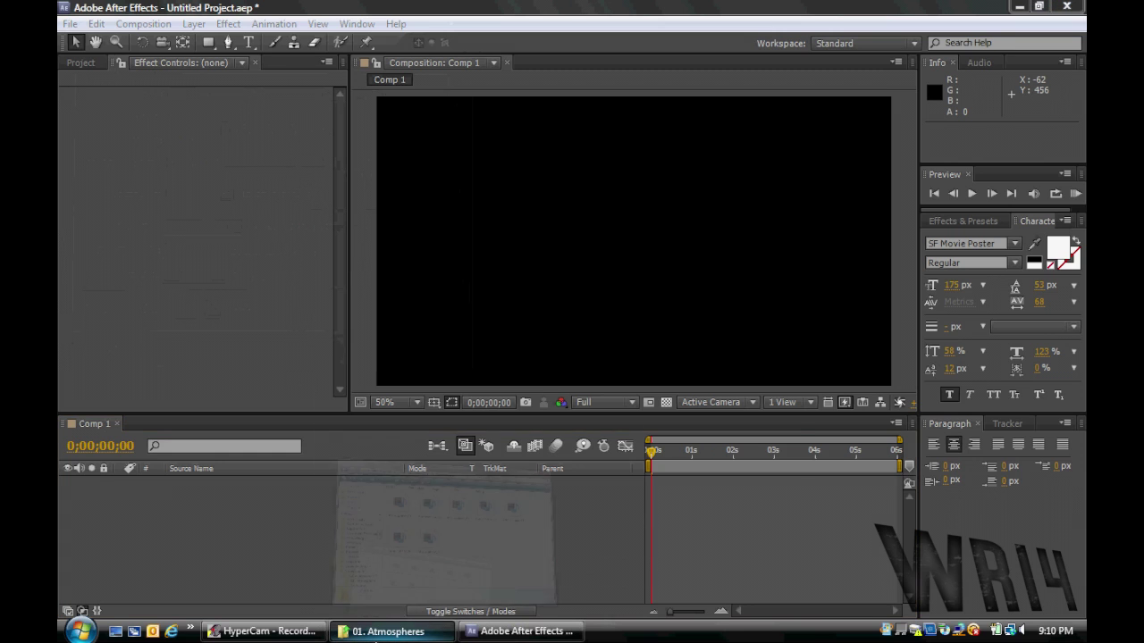
drag(700, 261, 81, 73)
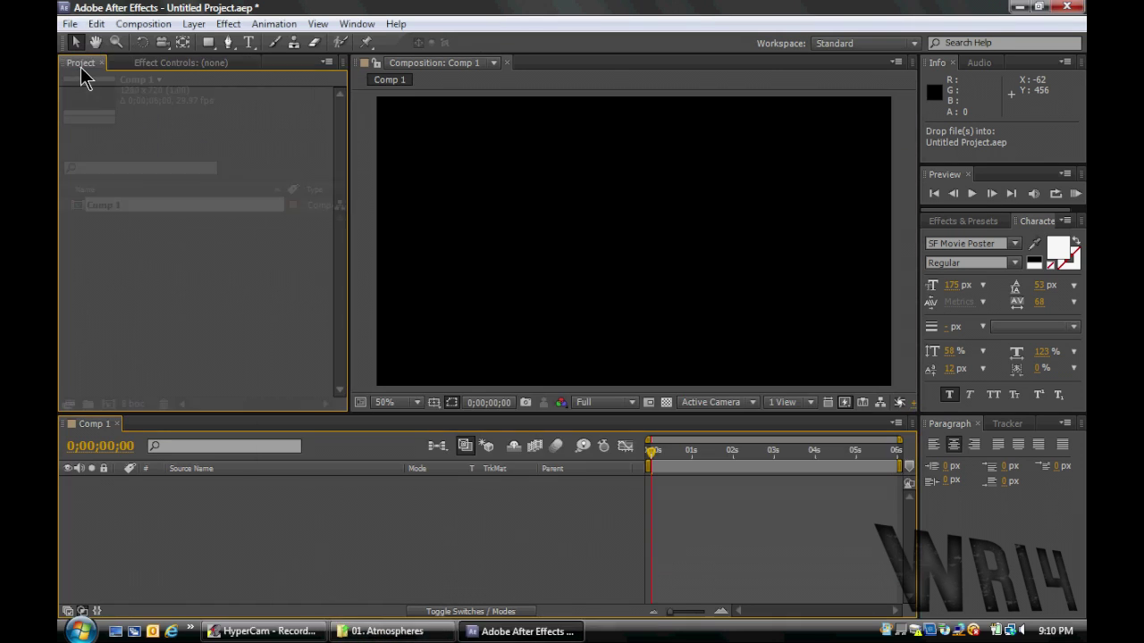
click(388, 631)
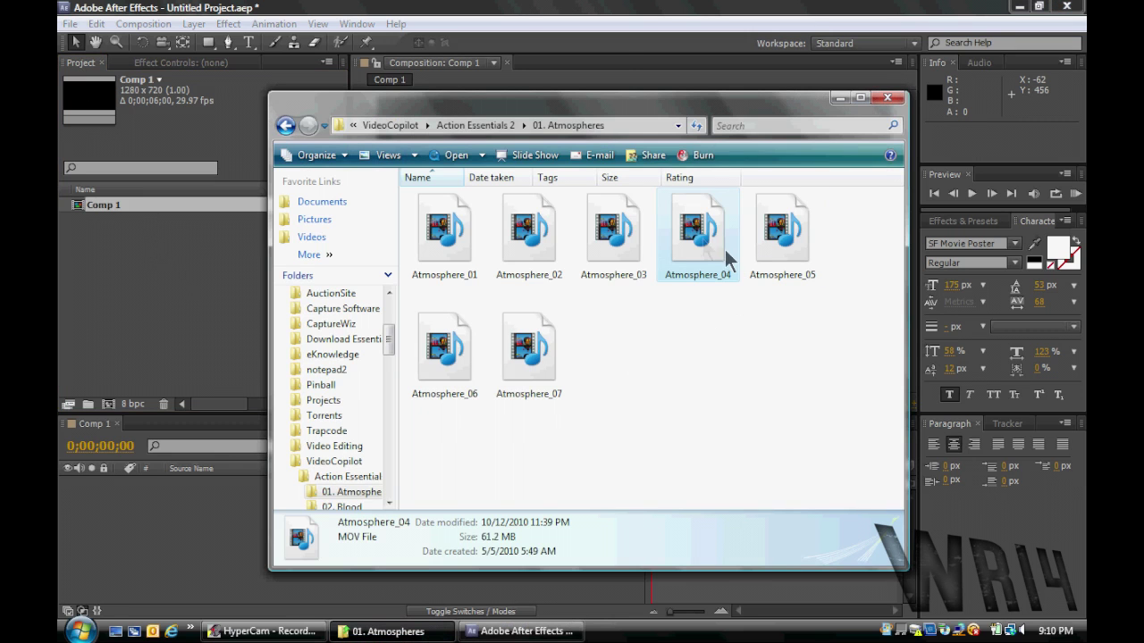
drag(728, 255, 438, 143)
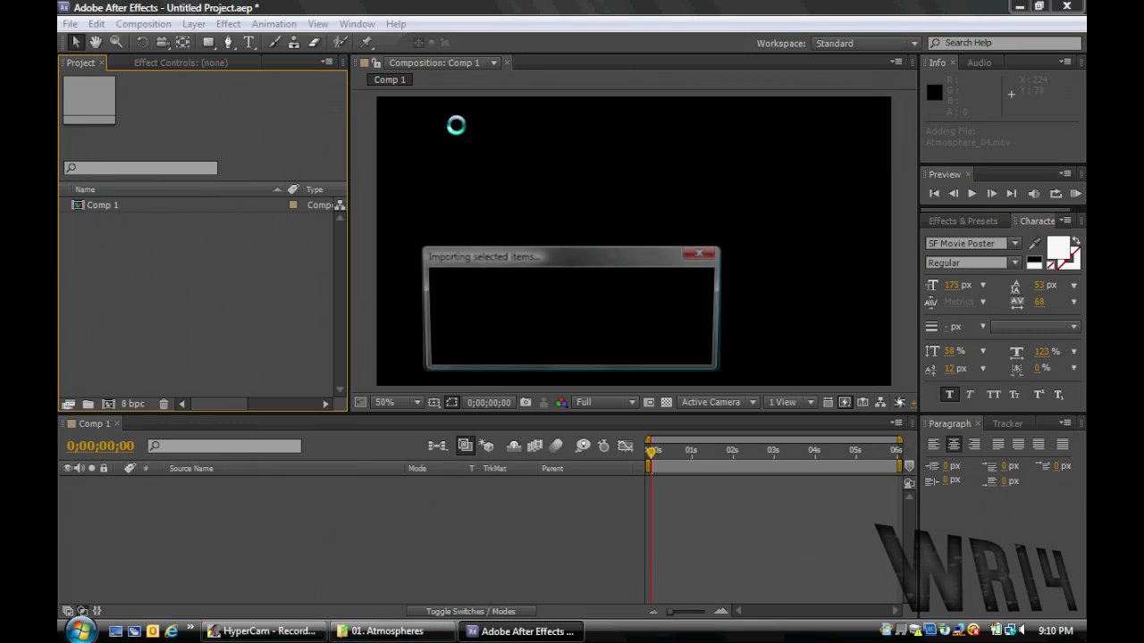
click(389, 631)
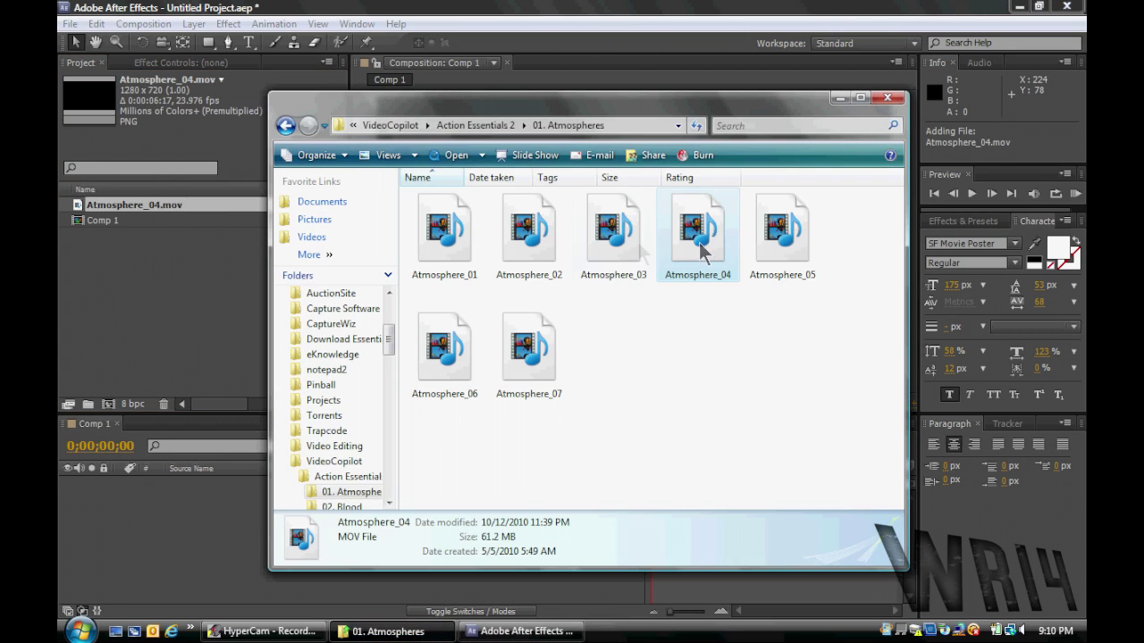
click(133, 302)
click(153, 211)
drag(154, 211, 223, 557)
key(Return)
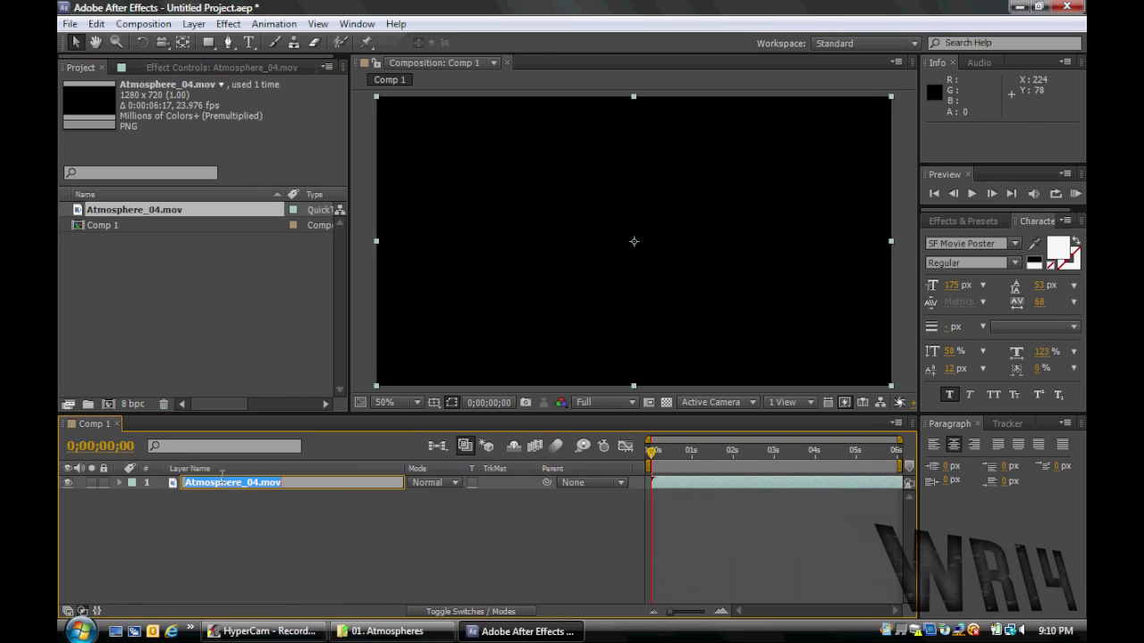
text(Smoke)
key(Return)
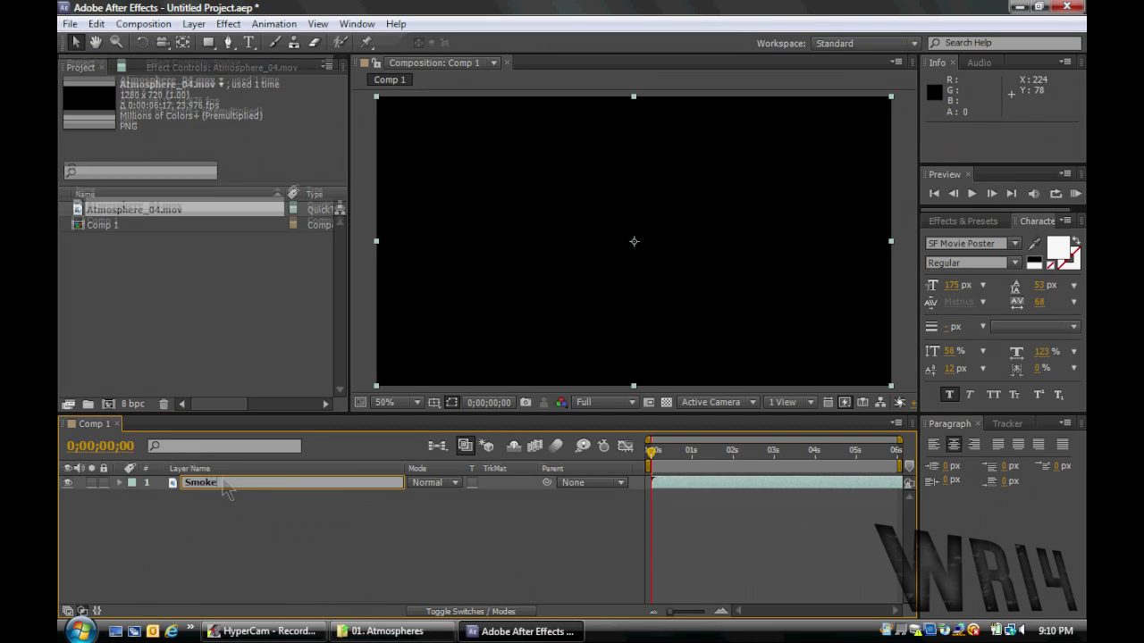
- Add a black solid layer beneath Smoke and rename it BG
click(194, 24)
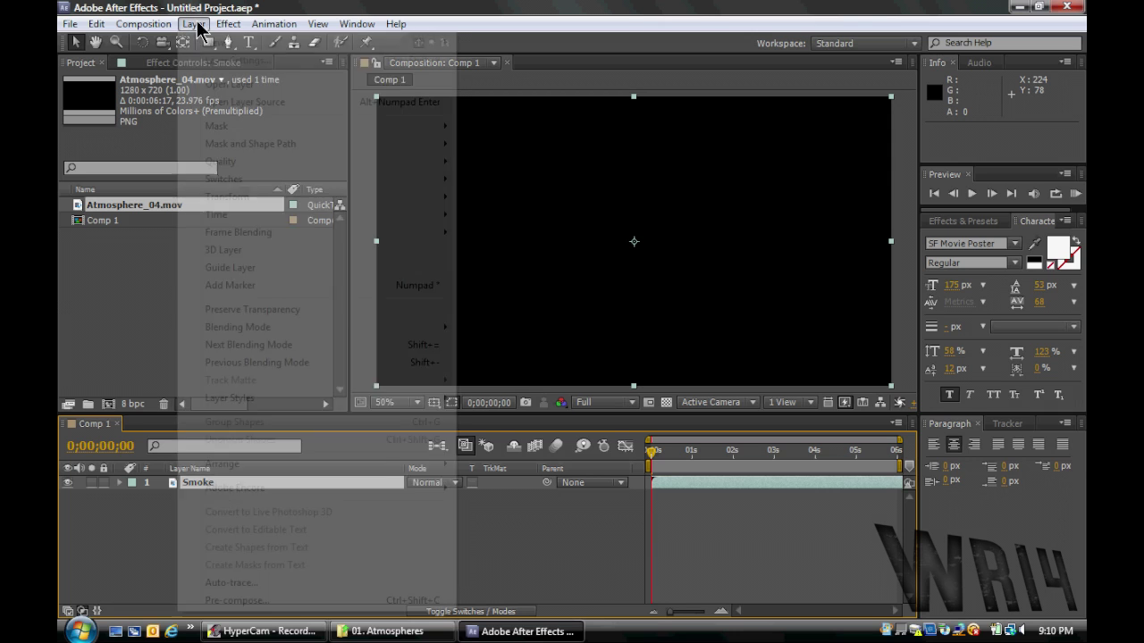
mouse_move(326, 53)
click(483, 57)
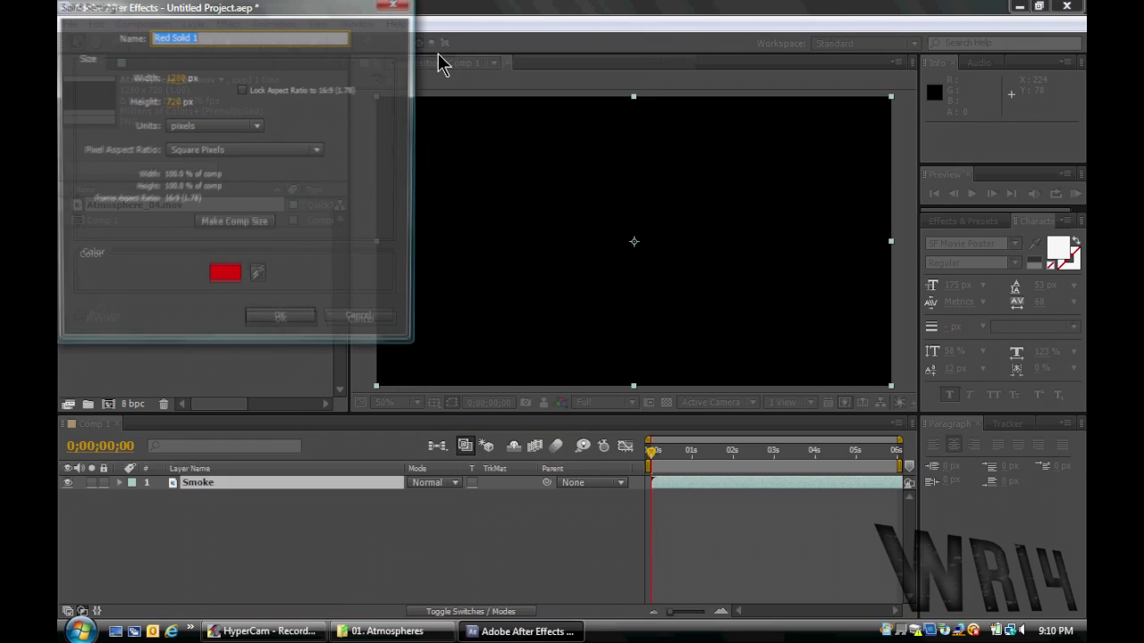
click(240, 275)
click(243, 239)
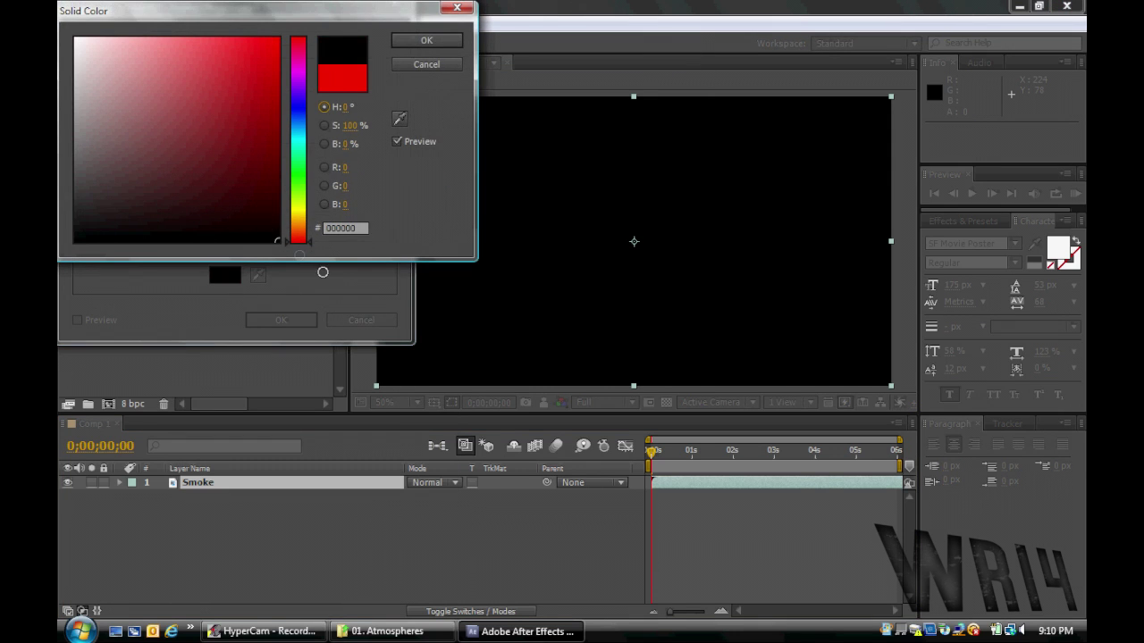
click(426, 40)
click(282, 321)
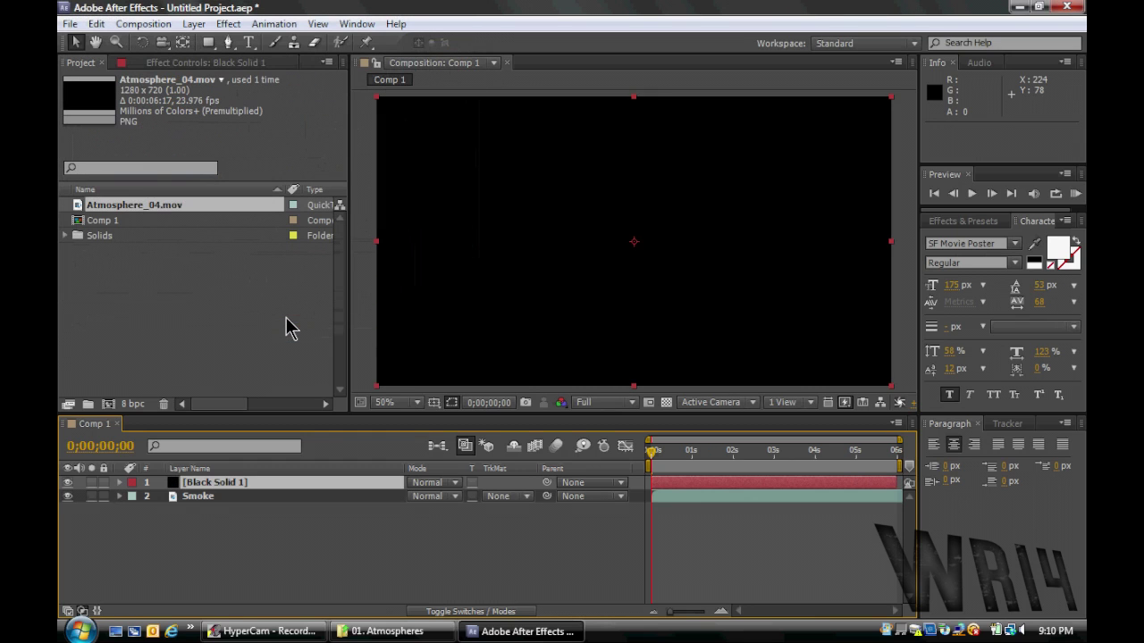
drag(219, 483, 220, 522)
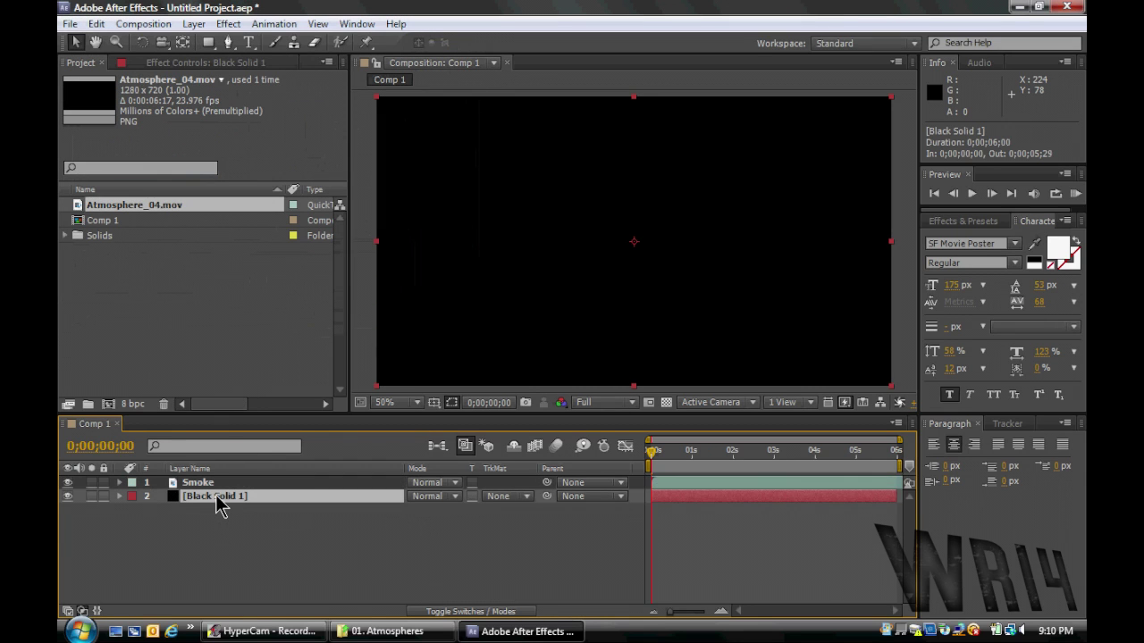
key(Return)
text(BG)
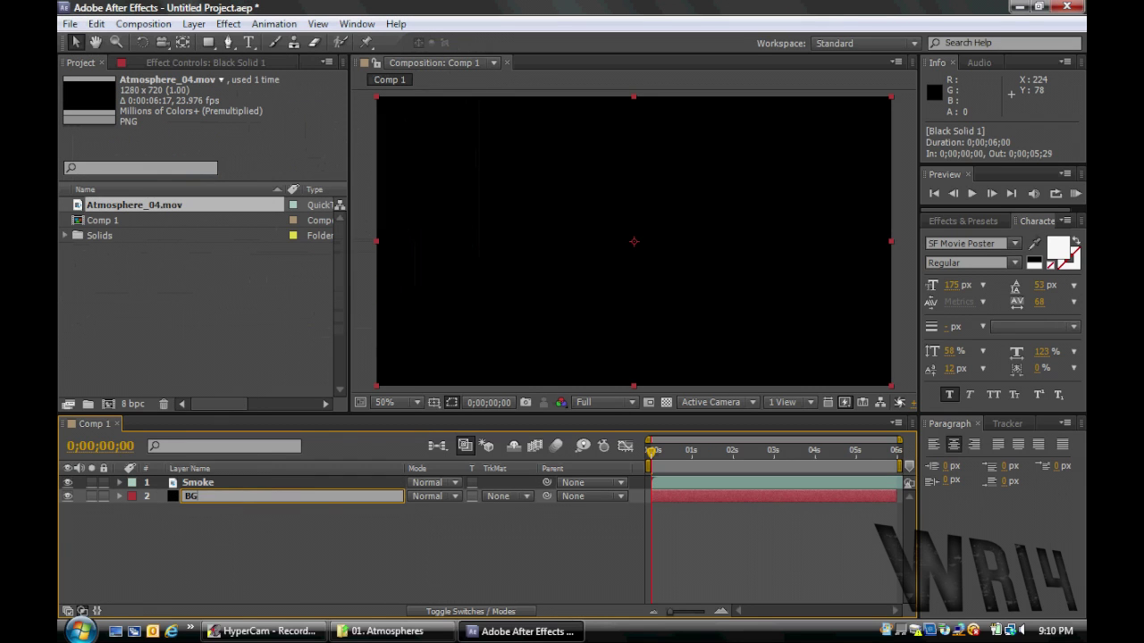
key(Return)
click(207, 484)
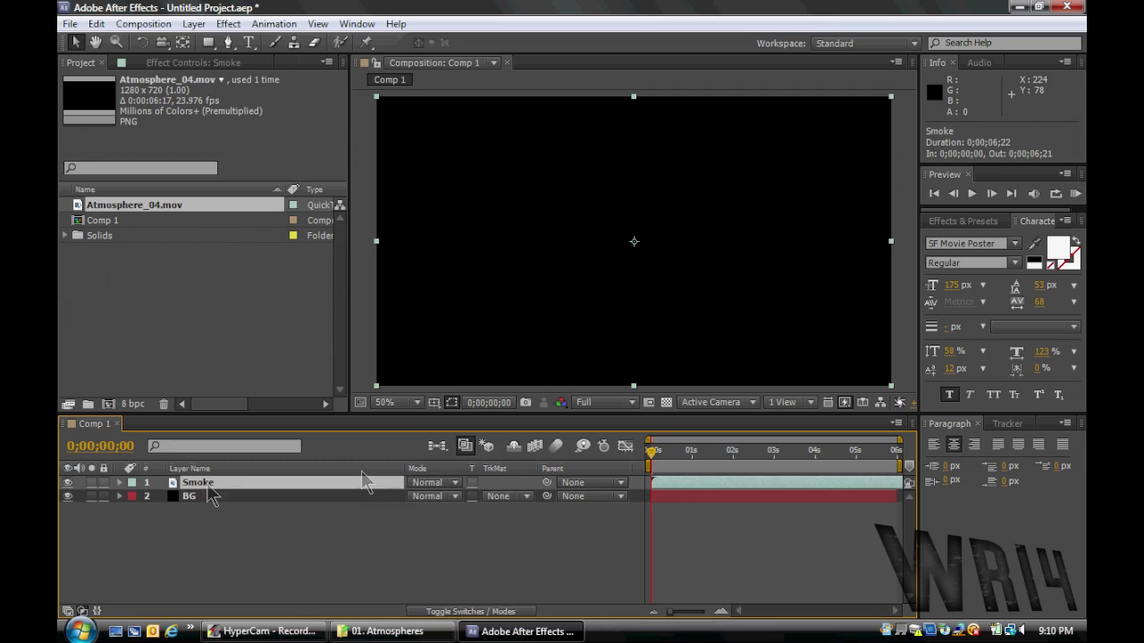
- At about 2 seconds, nudge the Smoke layer up to position 640, 202 using the proportional grid
click(734, 457)
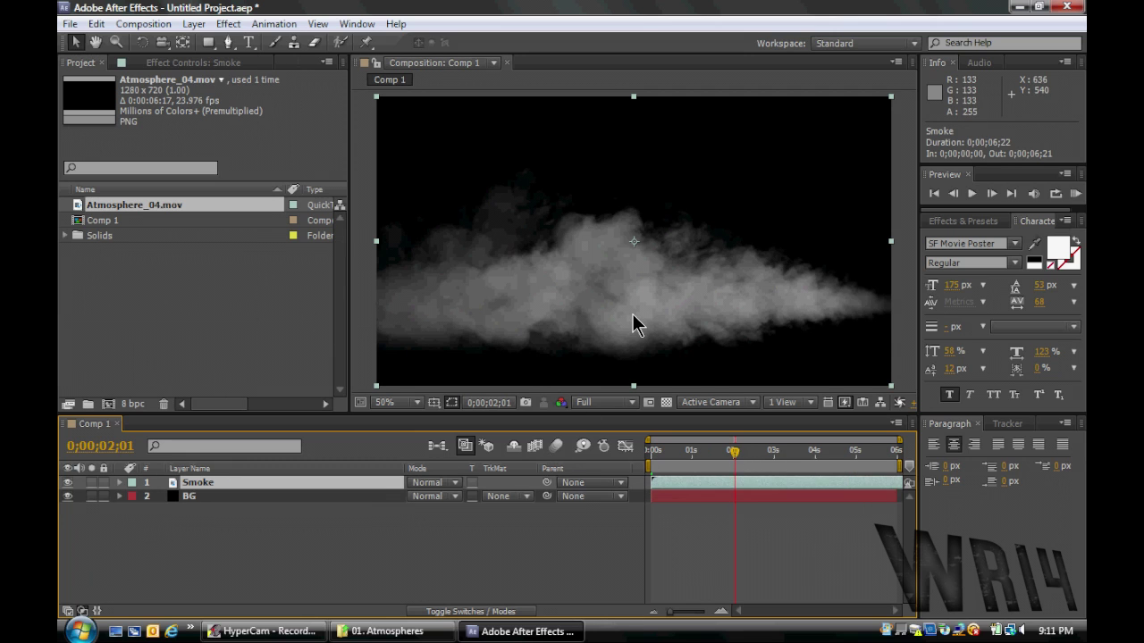
key(shift+Up)
key(shift+Up)
key(shift+Up)
key(shift+Up)
key(shift+Up)
key(shift+Up)
key(shift+Up)
key(shift+Up)
key(shift+Up)
key(shift+Up)
key(shift+Up)
key(shift+Up)
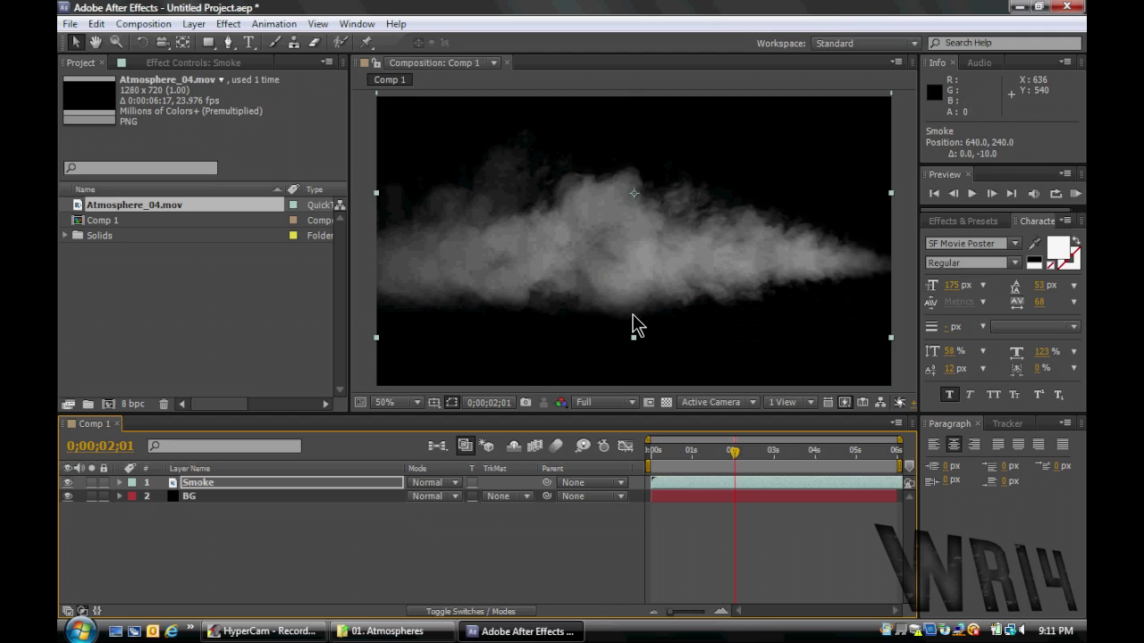
click(433, 402)
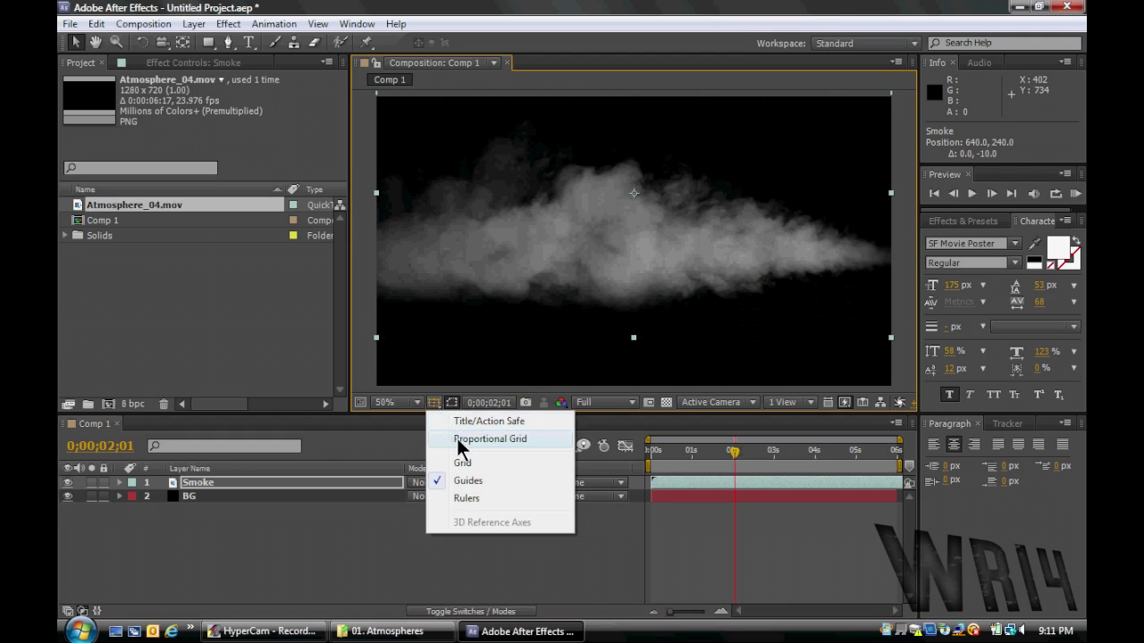
click(457, 437)
key(shift+Up)
key(shift+Up)
key(Up)
key(Up)
key(Up)
key(Up)
key(Up)
key(Up)
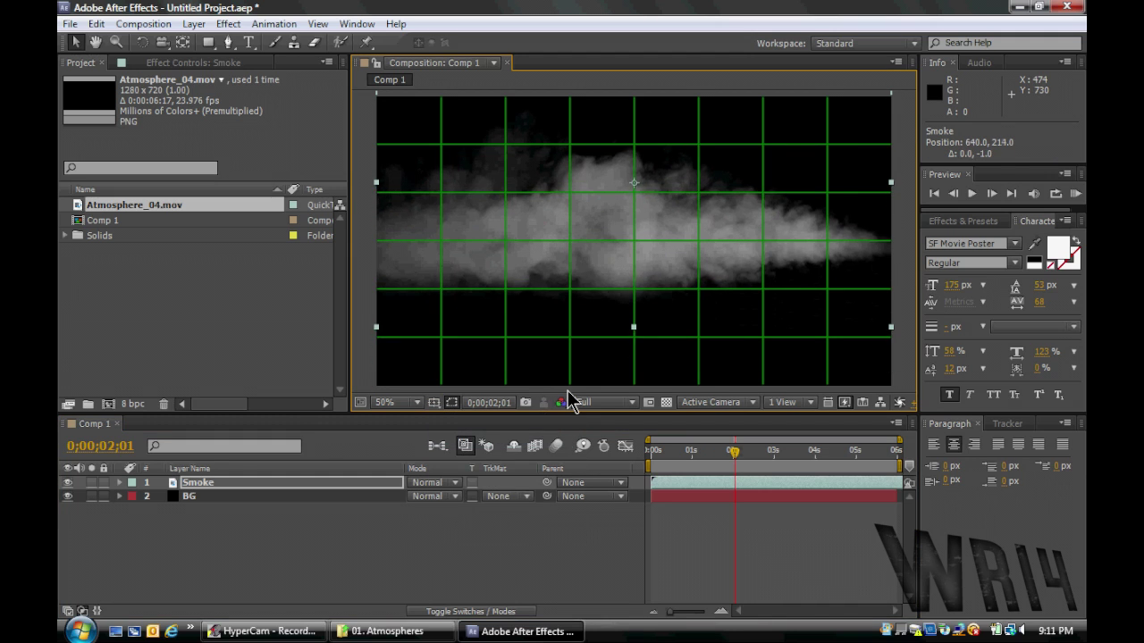
key(Up)
key(Up)
key(Up)
key(Up)
key(Up)
key(Up)
key(Up)
key(Up)
key(Up)
key(Up)
key(Up)
key(Up)
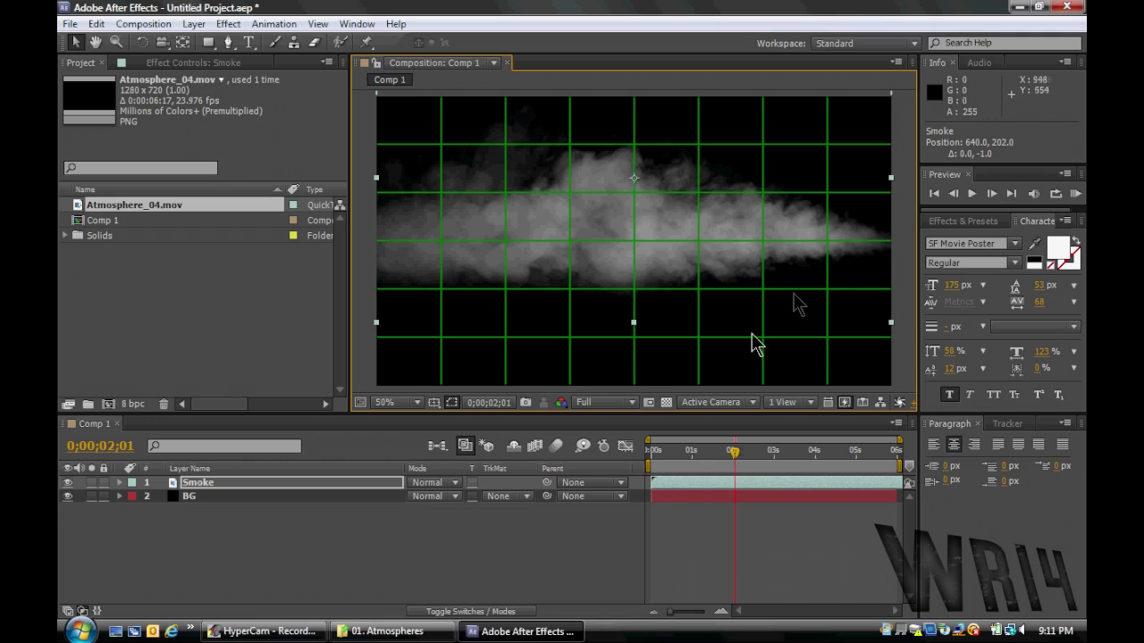
click(451, 403)
click(453, 439)
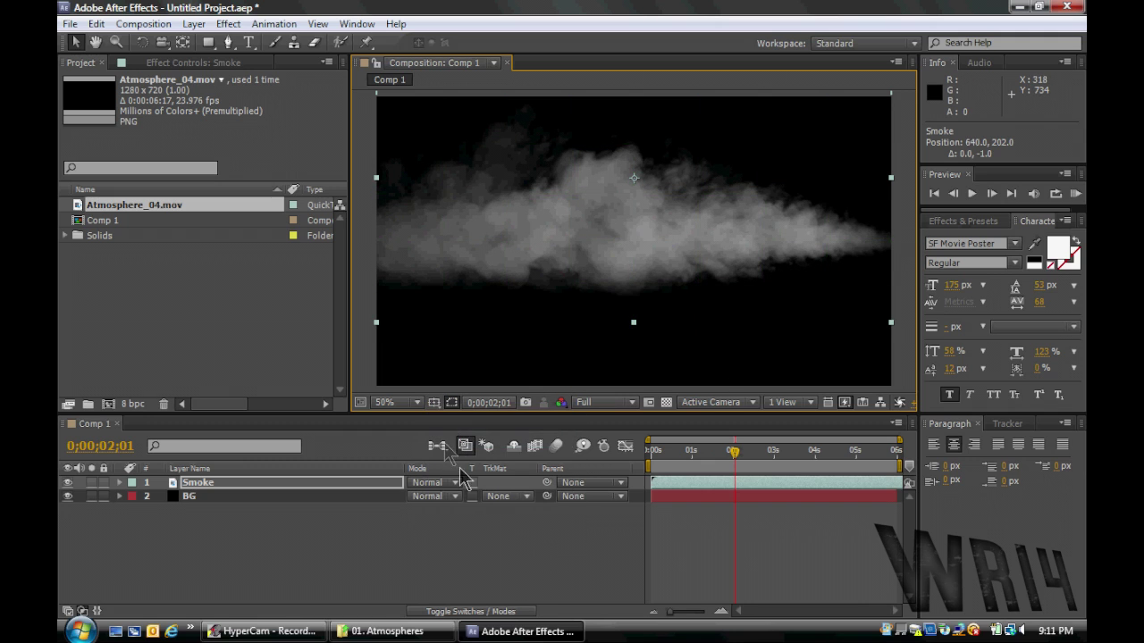
click(558, 547)
click(259, 485)
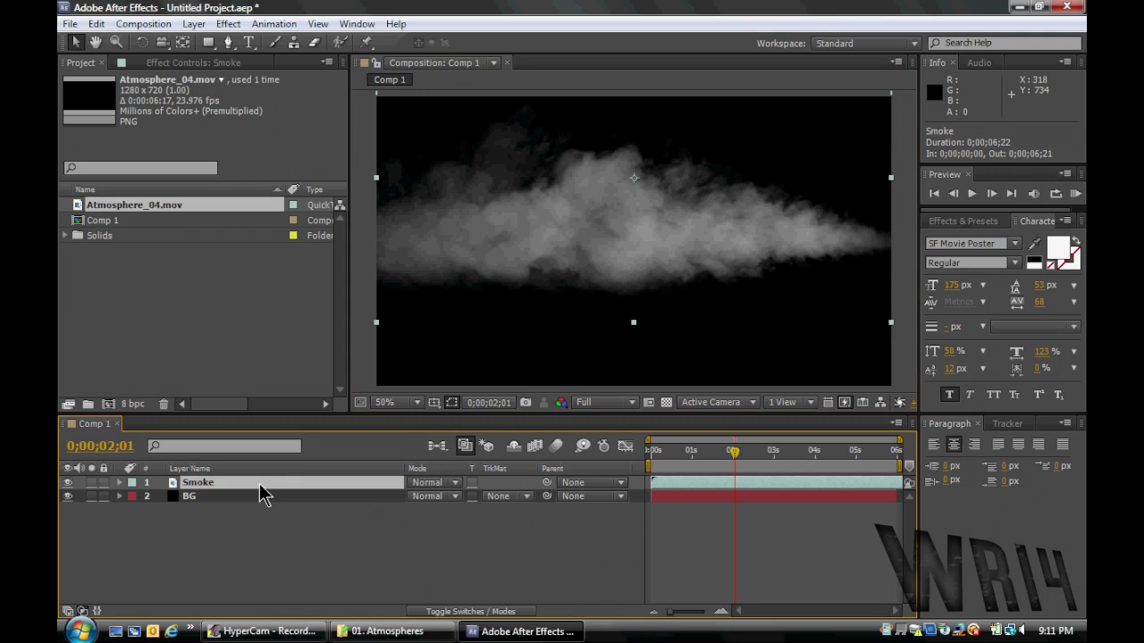
- Enable Time Remapping on Smoke and extend the composition to 15 seconds
right_click(260, 485)
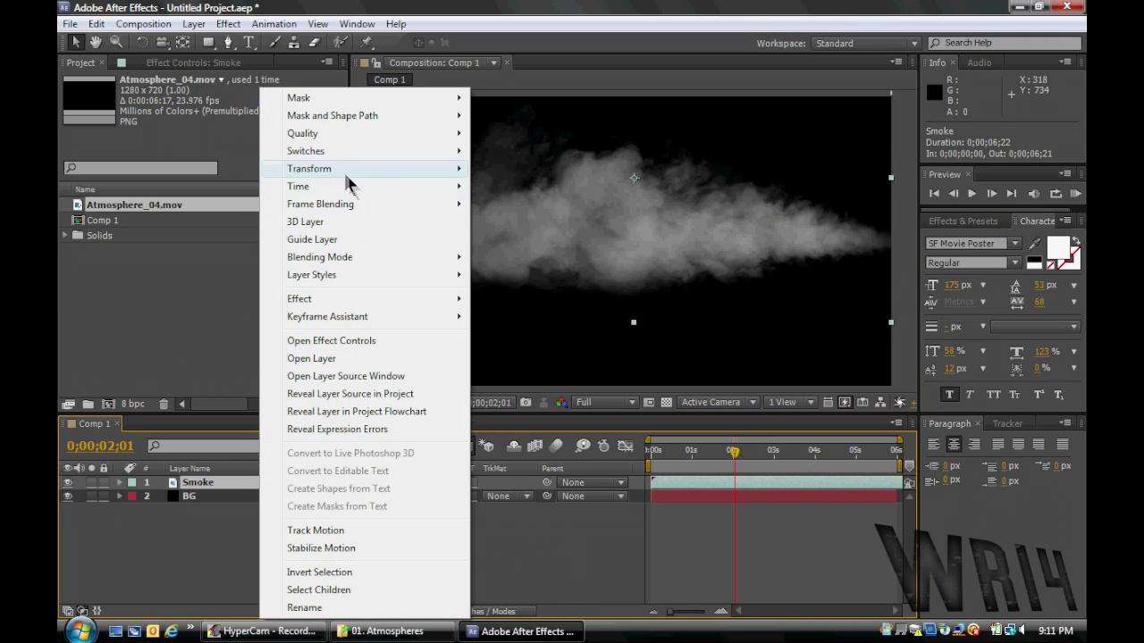
mouse_move(400, 190)
click(511, 186)
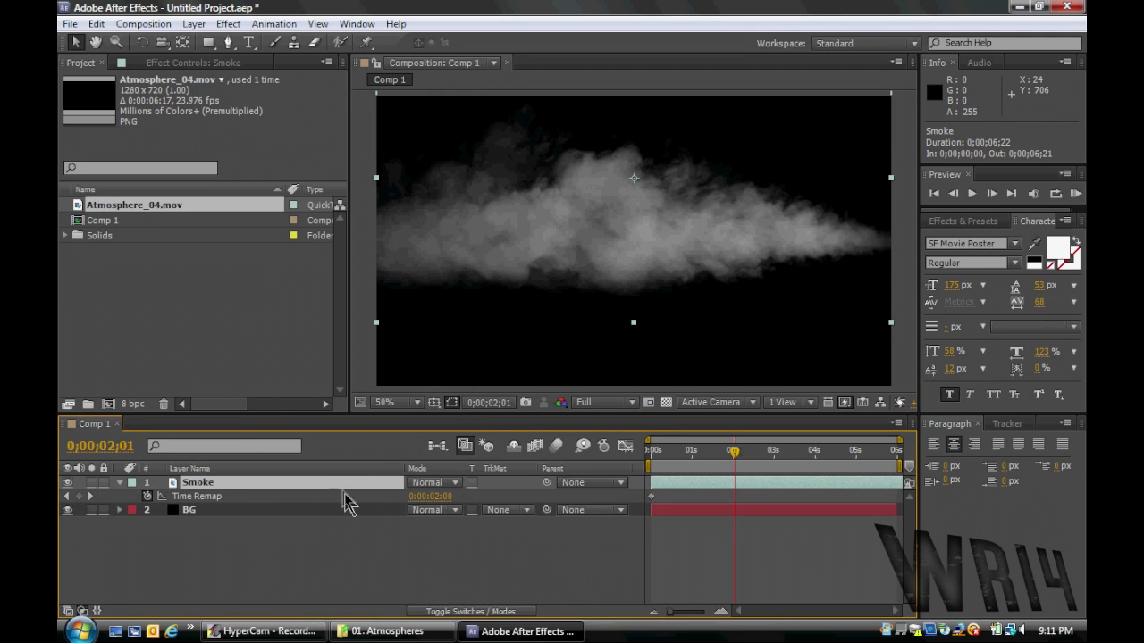
click(142, 24)
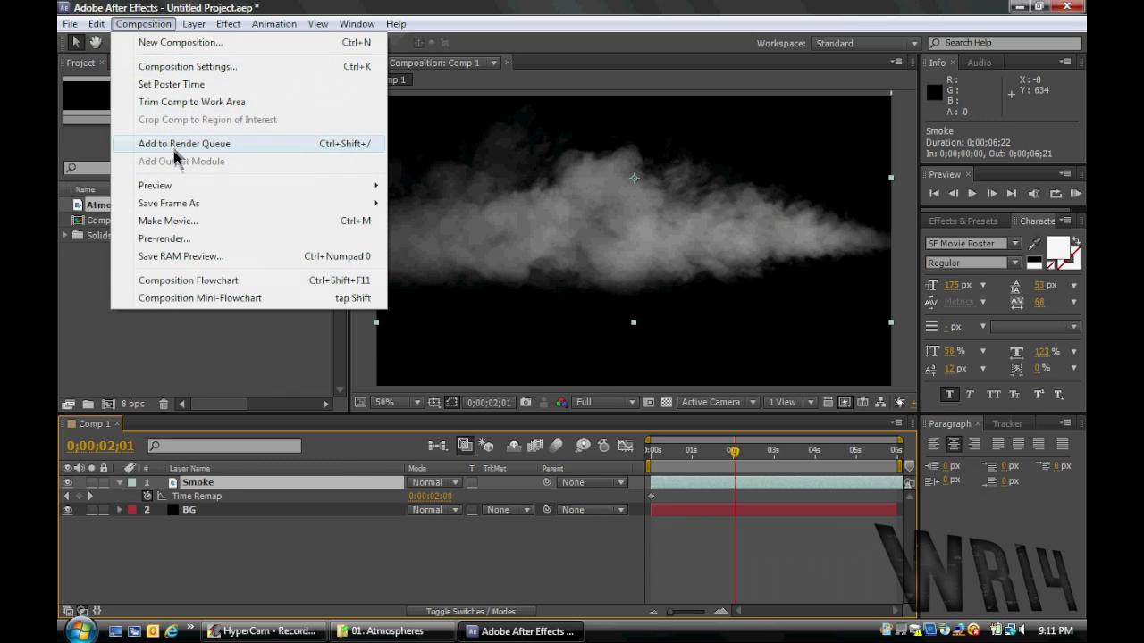
click(175, 70)
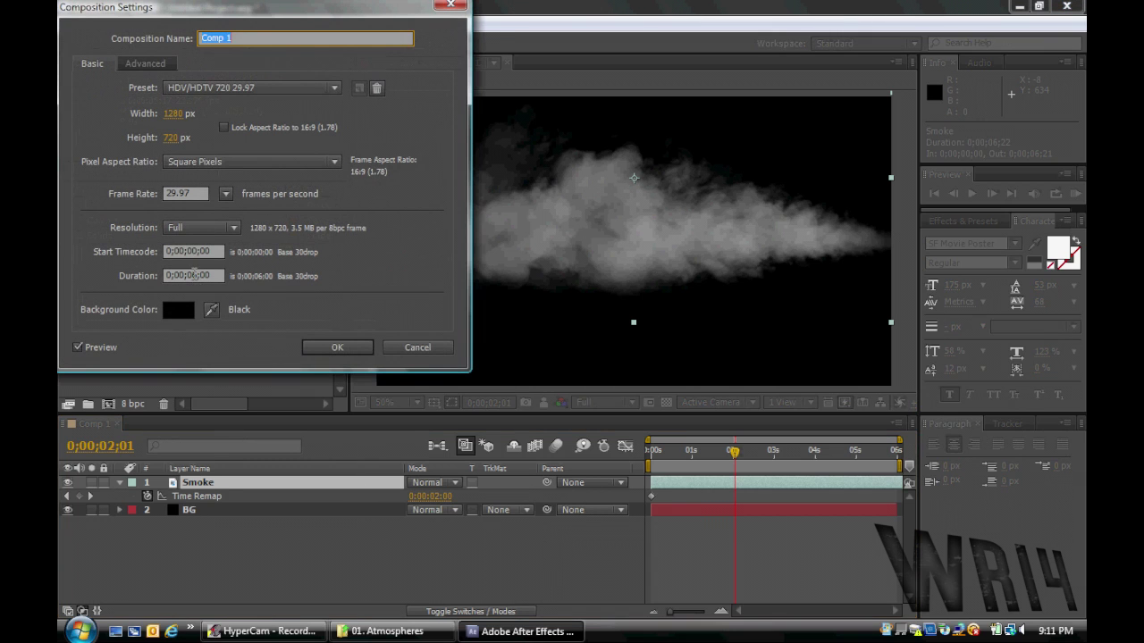
double_click(191, 275)
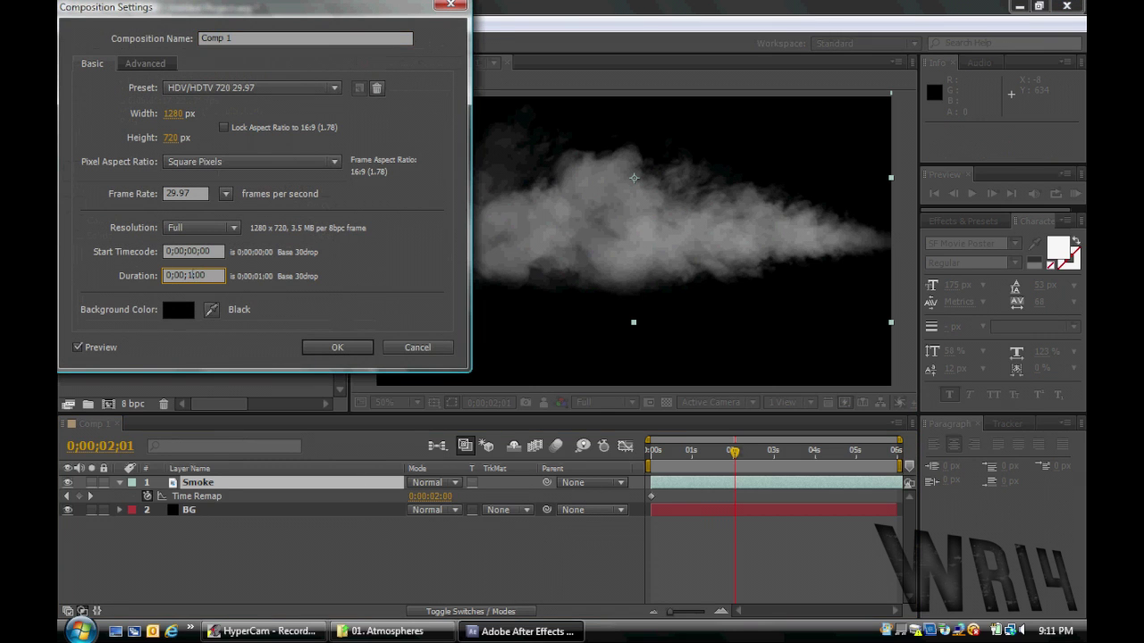
click(331, 349)
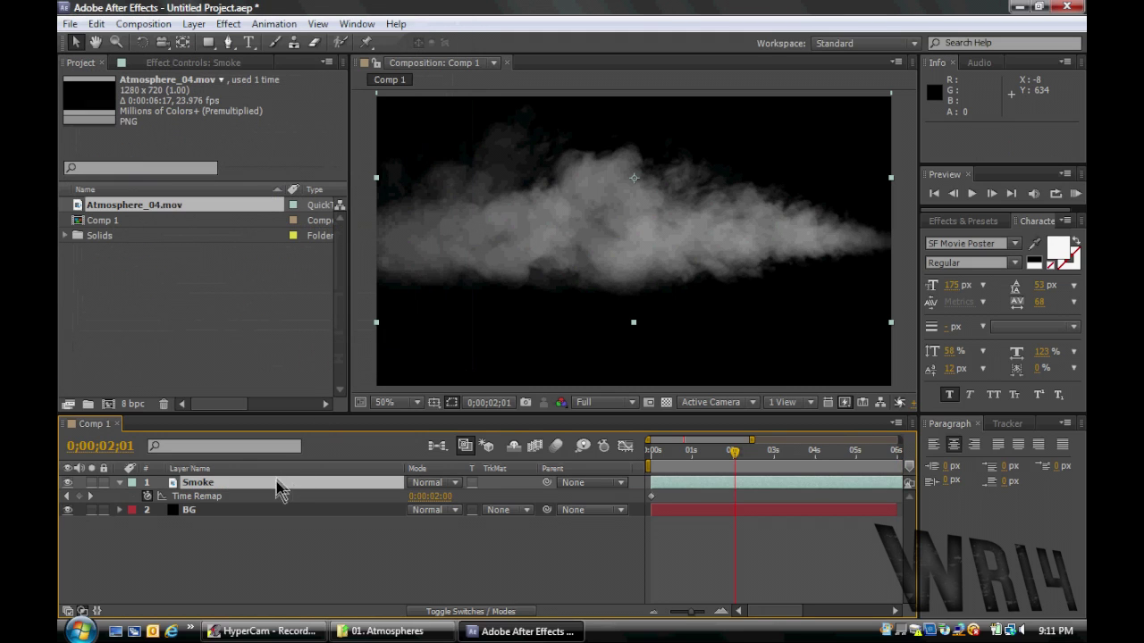
- Add a Time Remap keyframe near 2 seconds and drag the last keyframe to about 15 seconds
click(733, 456)
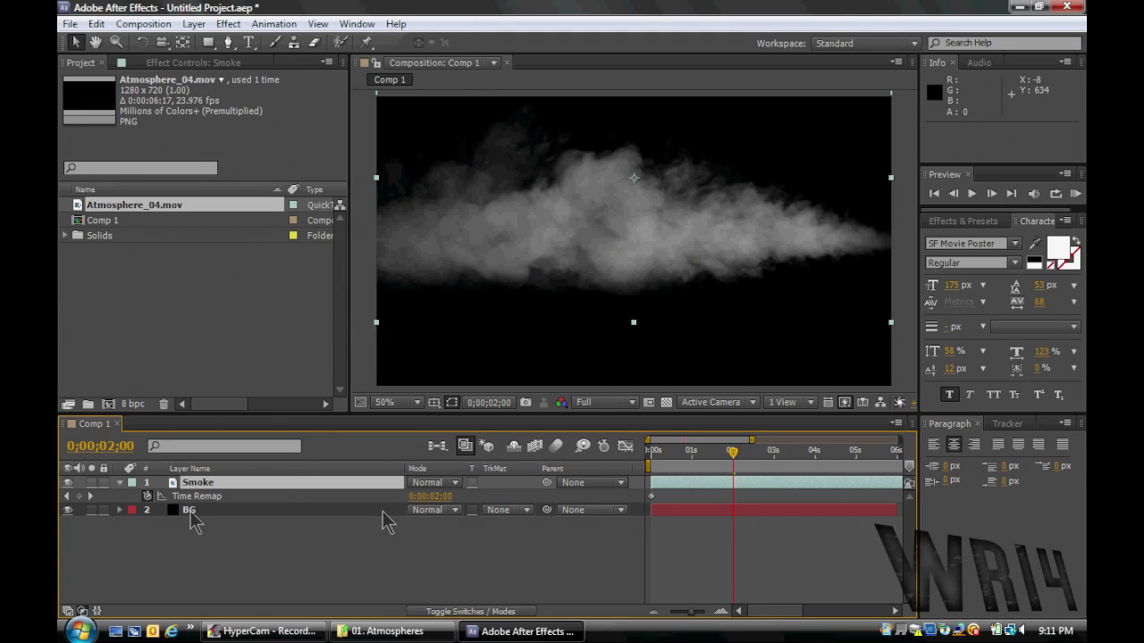
click(80, 496)
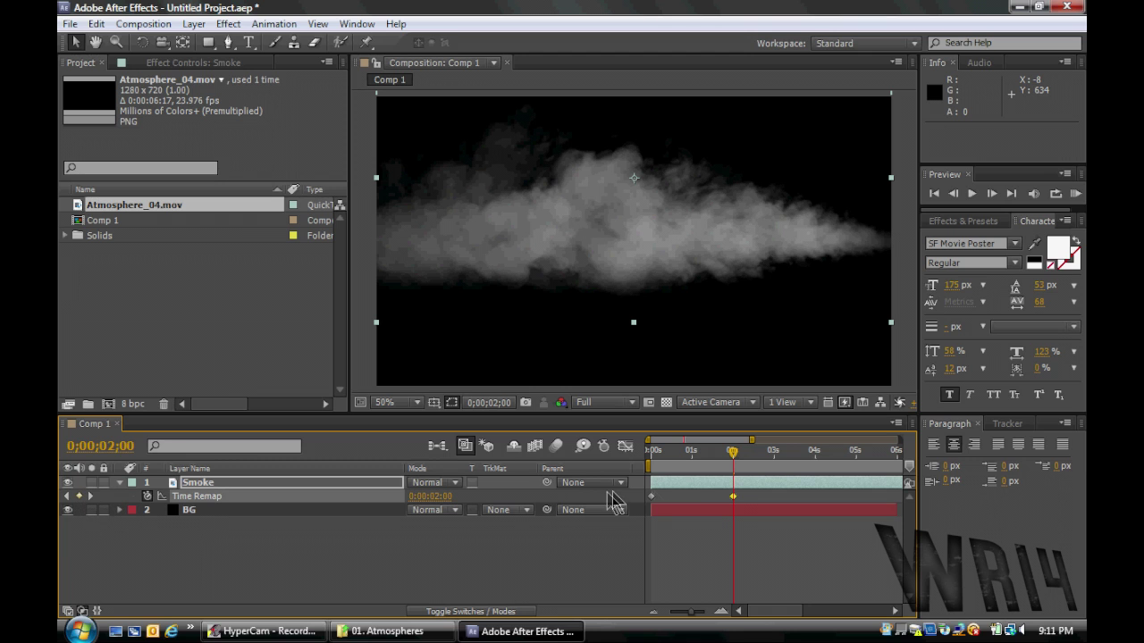
drag(733, 497, 666, 496)
click(667, 451)
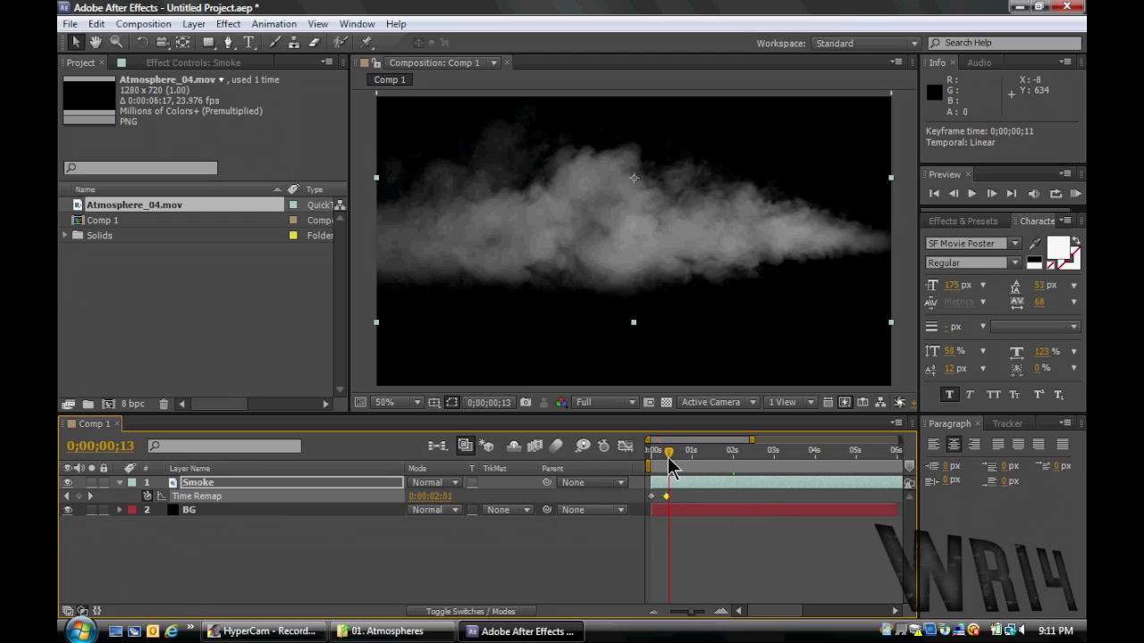
drag(669, 464, 672, 498)
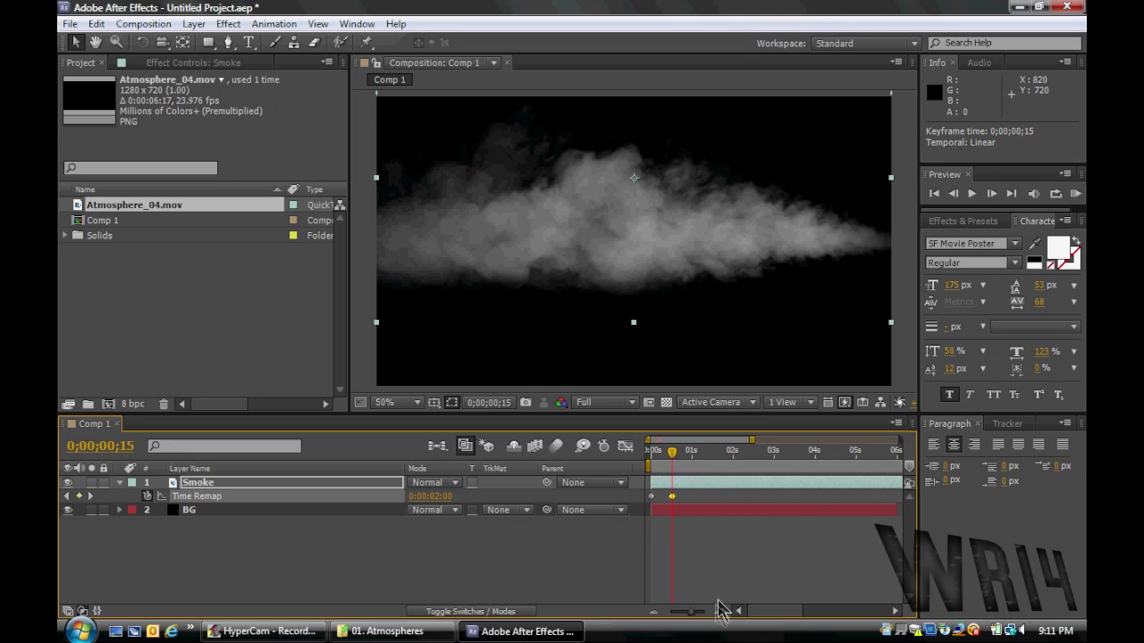
drag(695, 614, 646, 614)
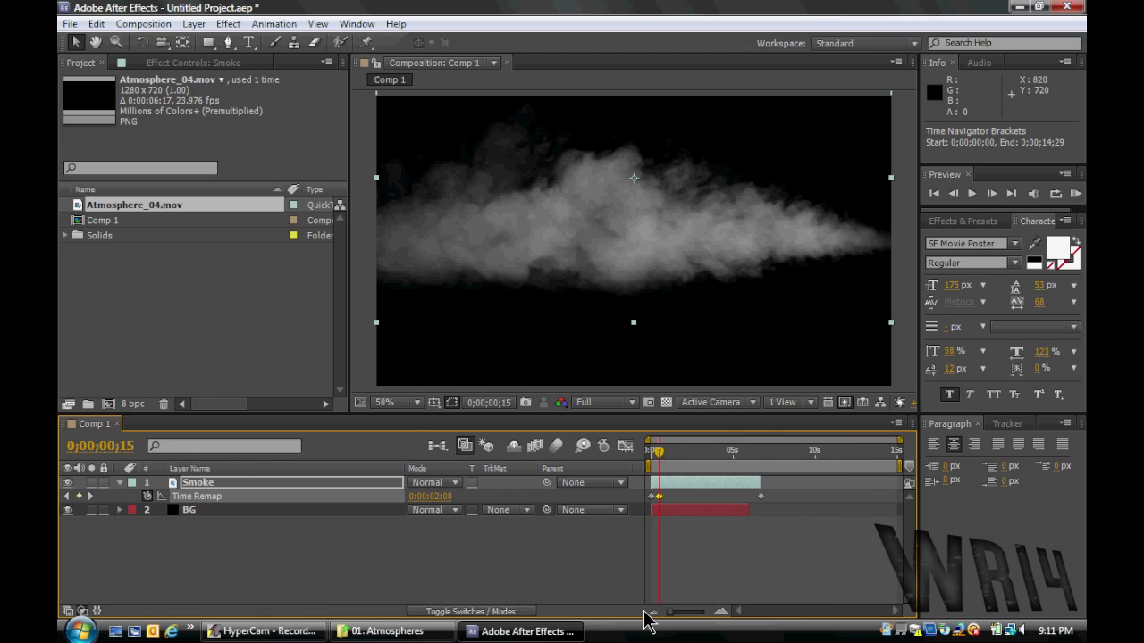
drag(761, 496, 896, 496)
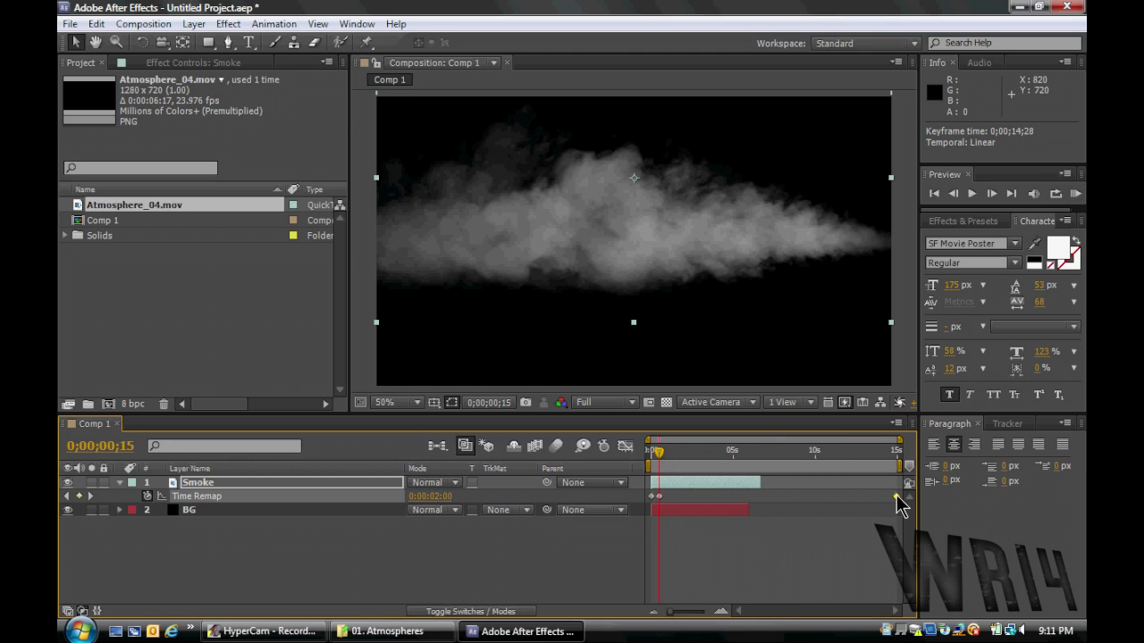
click(749, 452)
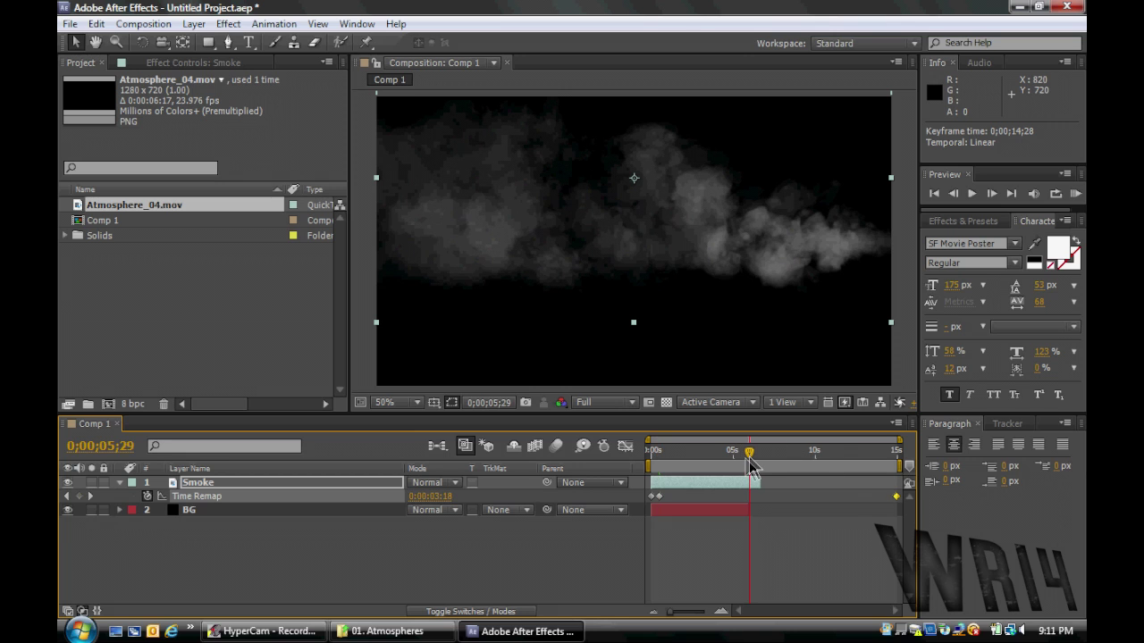
drag(755, 456, 687, 456)
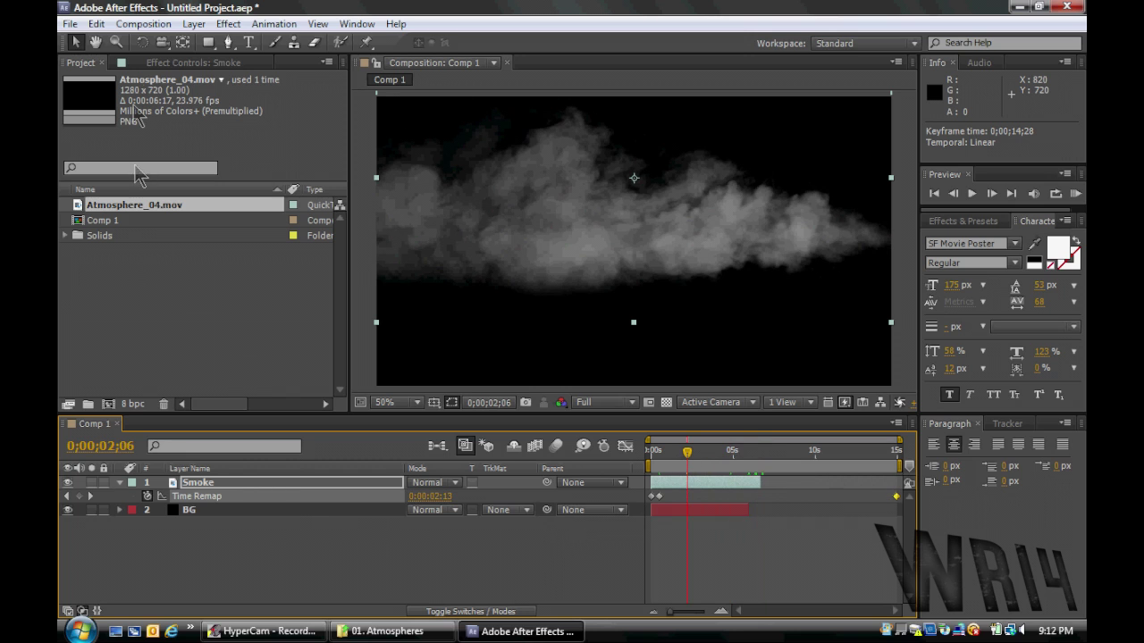
- Set the composition duration back to 6 seconds
click(163, 27)
click(164, 68)
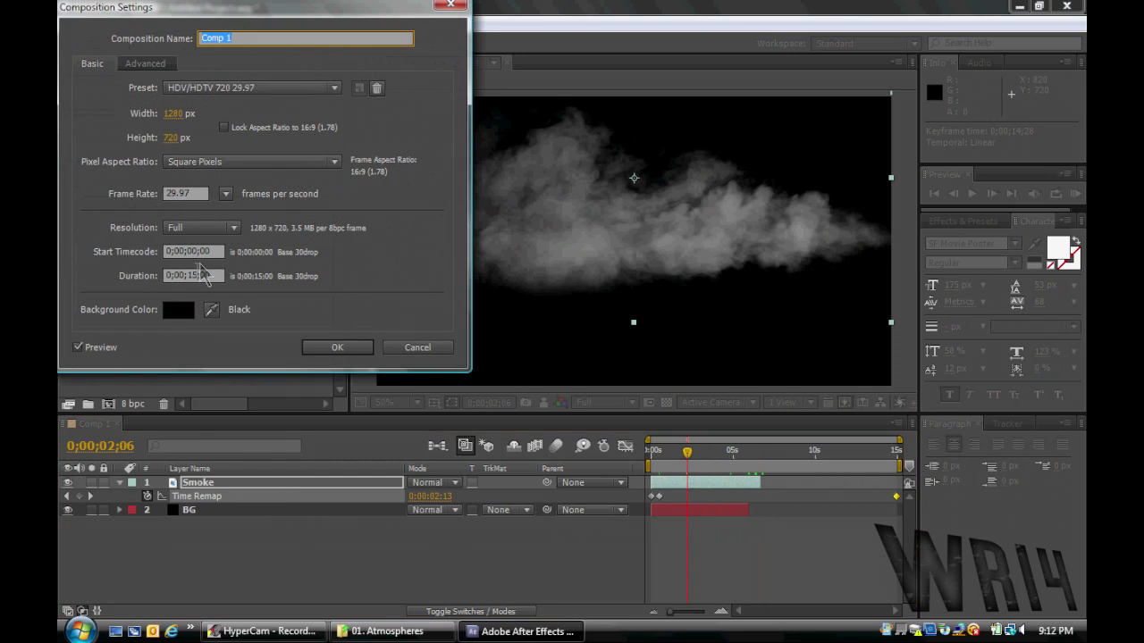
drag(193, 278, 184, 278)
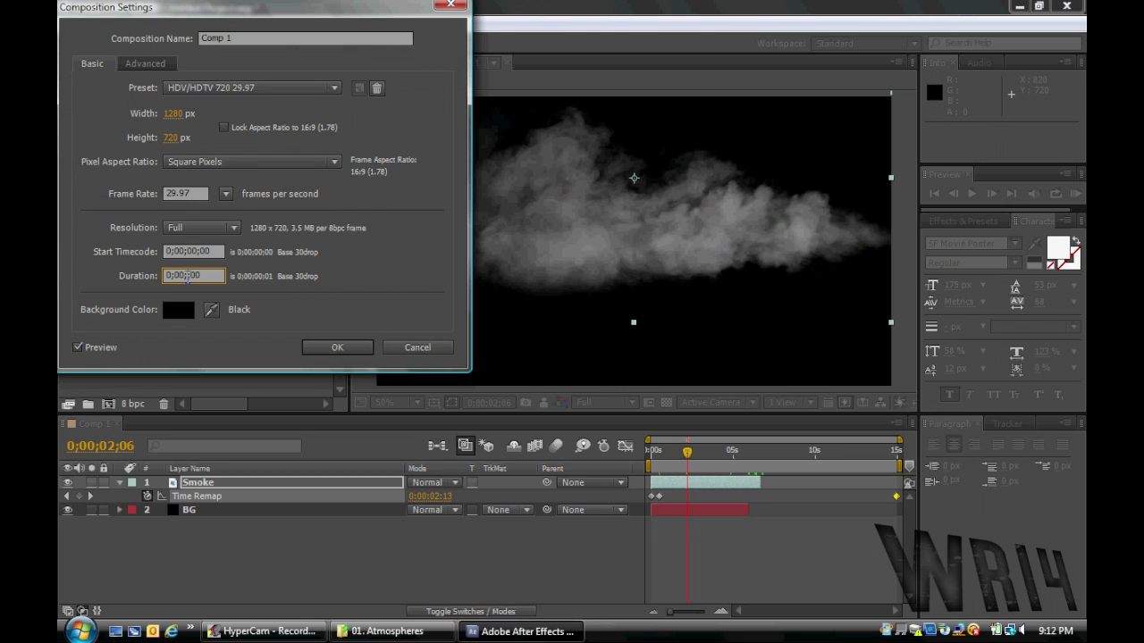
click(324, 355)
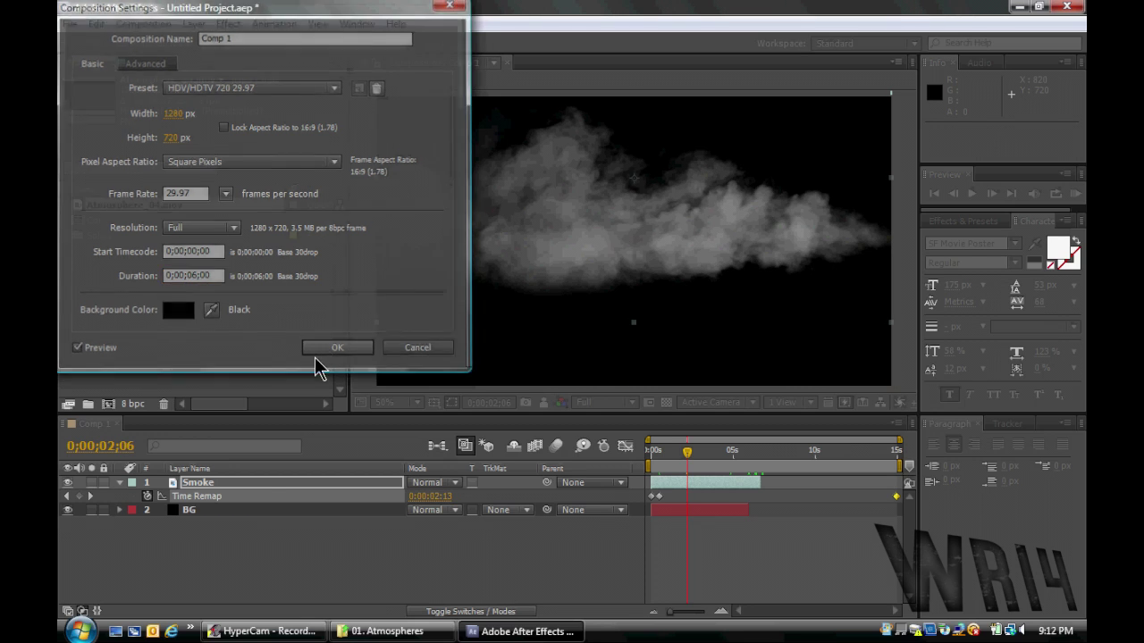
click(120, 482)
- Apply a Ramp effect to Smoke with a magenta (FF00FF) start colour
click(204, 482)
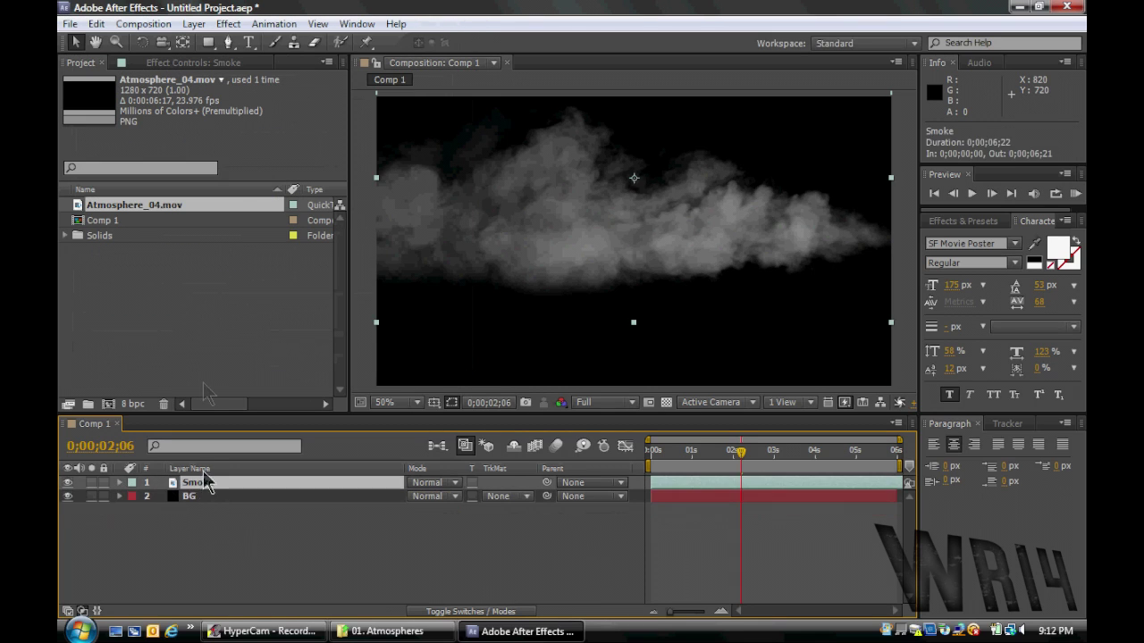
click(228, 23)
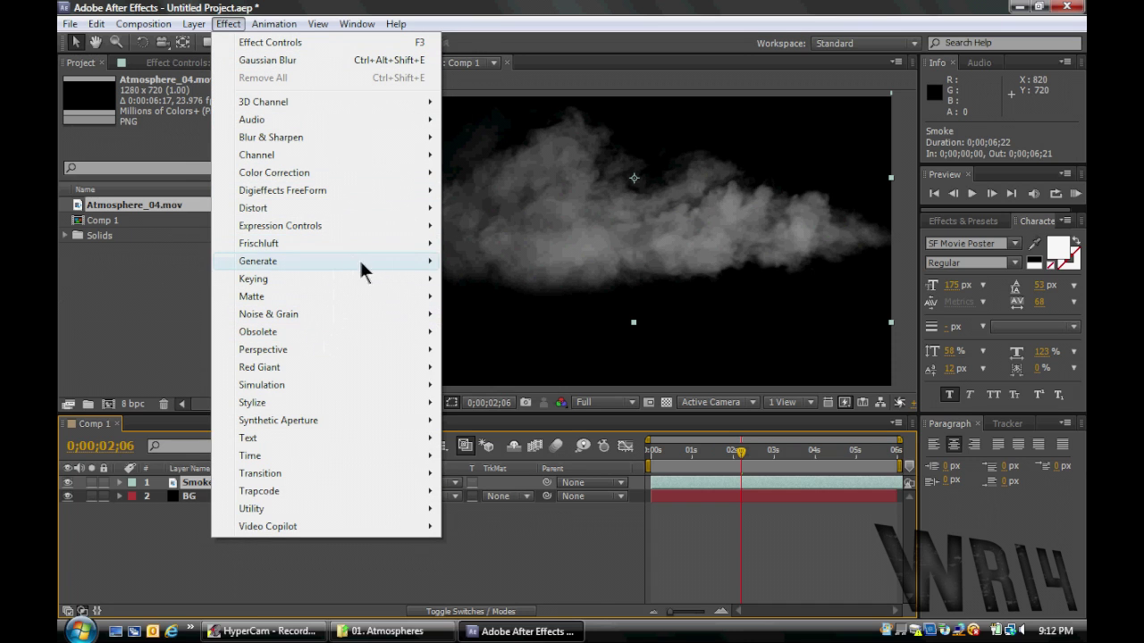
mouse_move(417, 264)
click(501, 563)
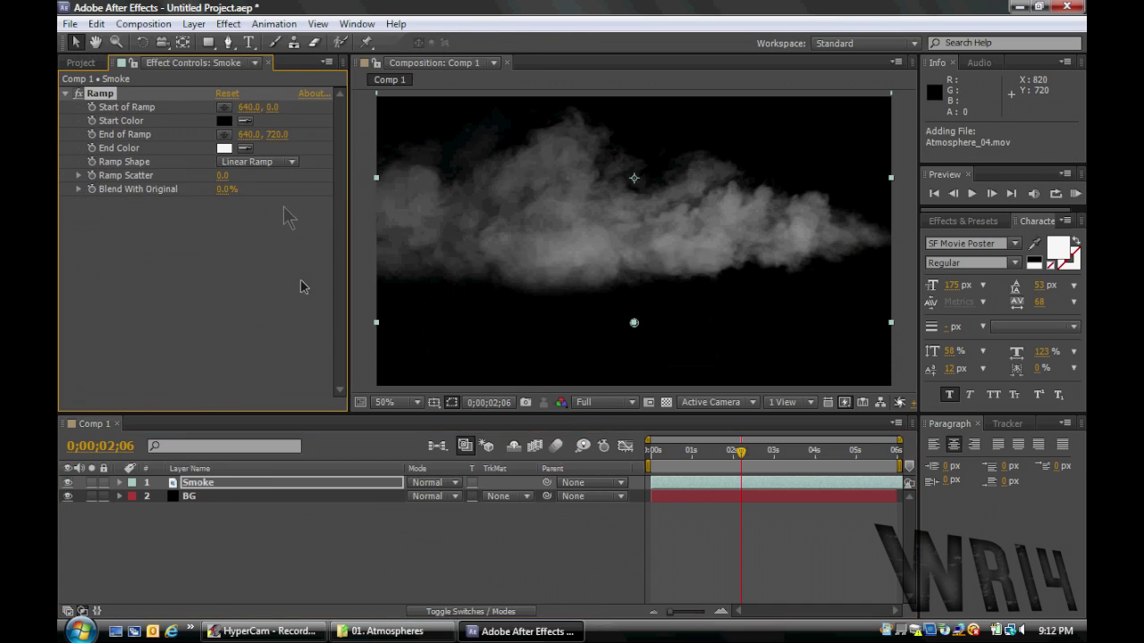
click(222, 124)
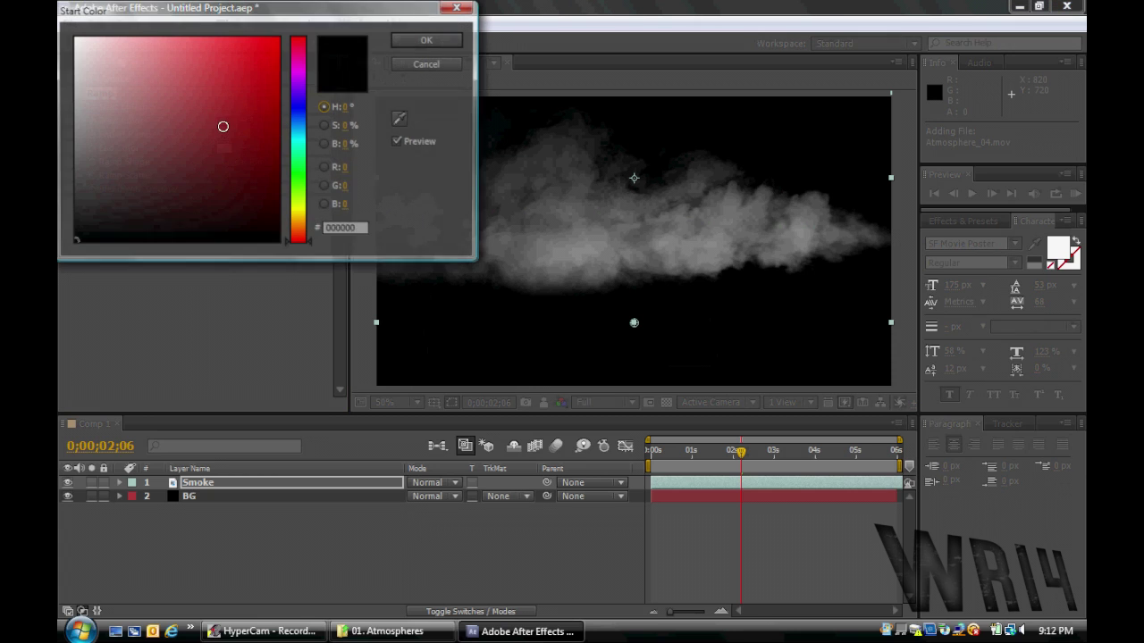
click(297, 76)
drag(256, 46, 278, 38)
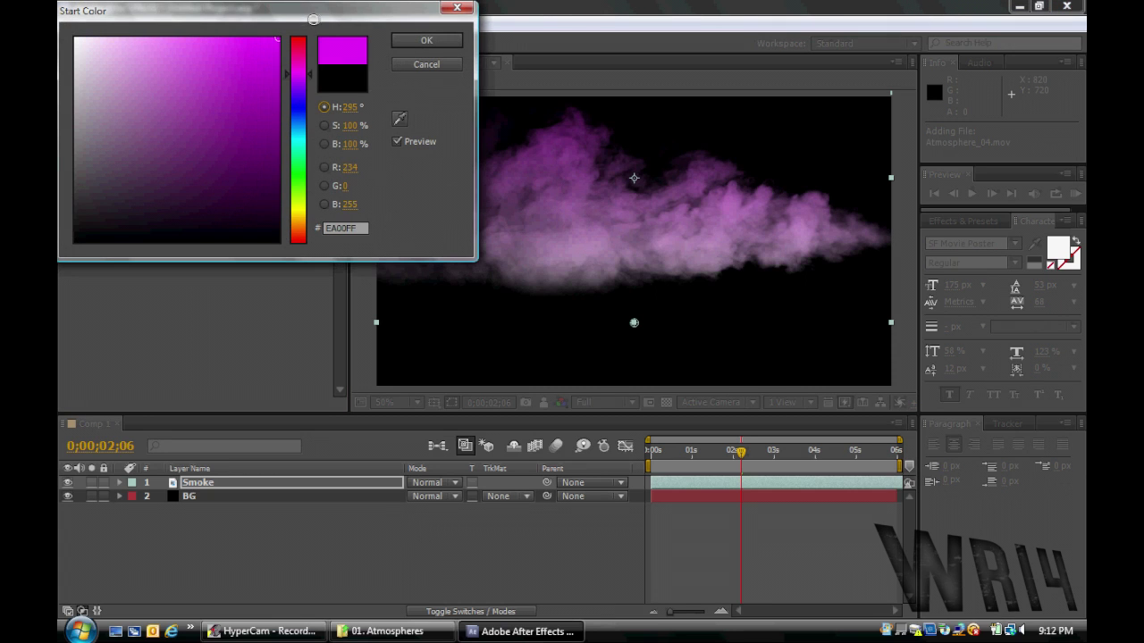
click(349, 168)
text(255)
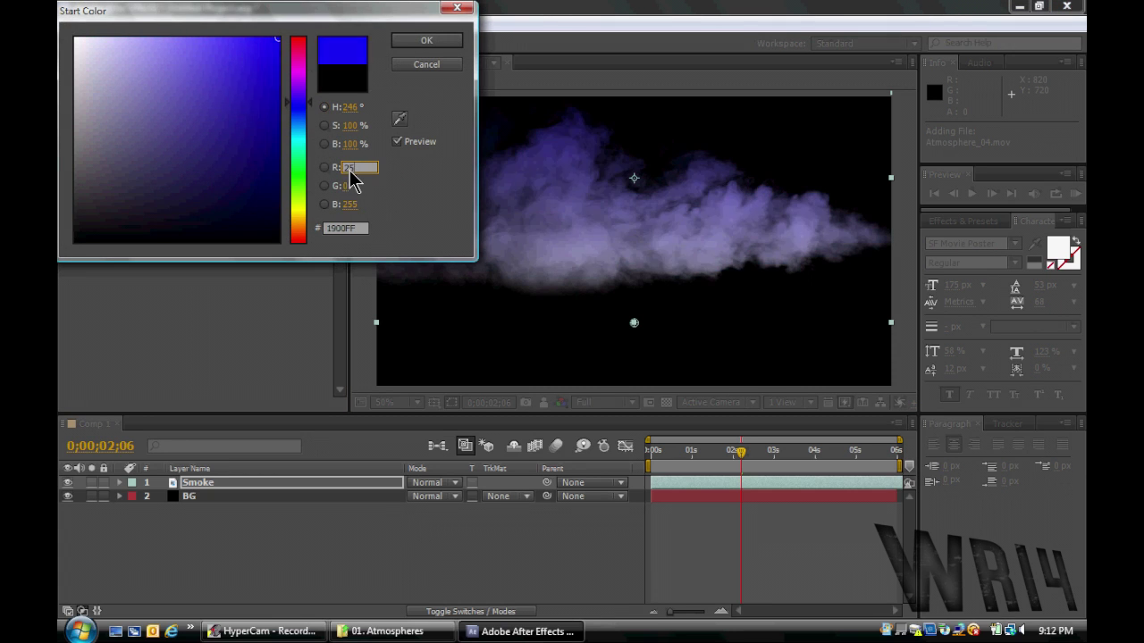
click(427, 42)
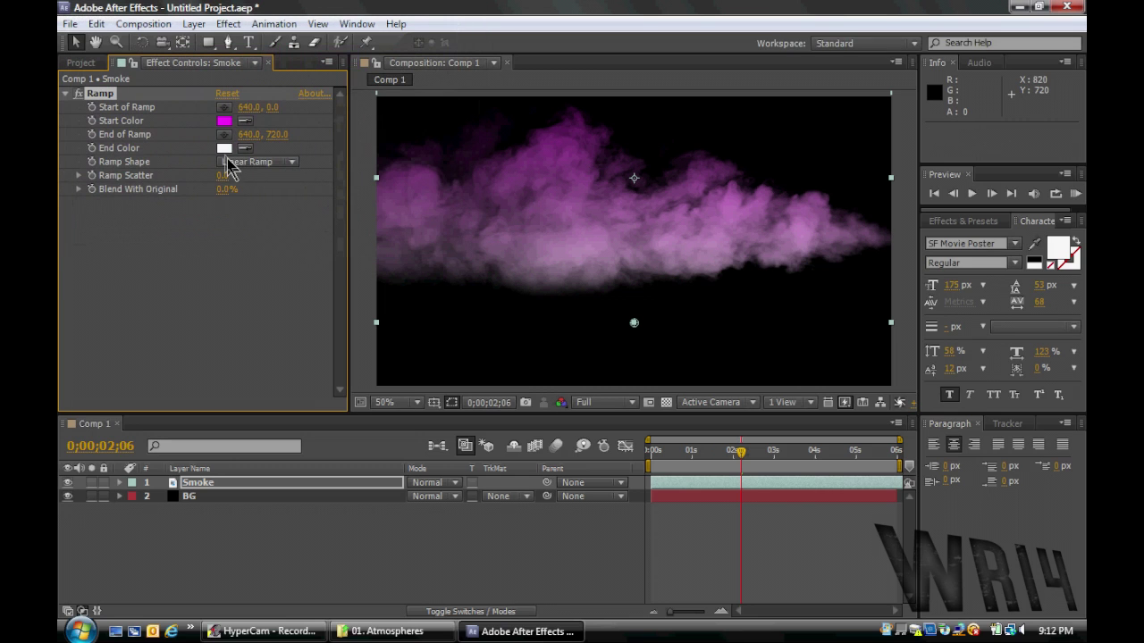
- Set the Ramp end colour to cyan (00FFFF)
click(231, 154)
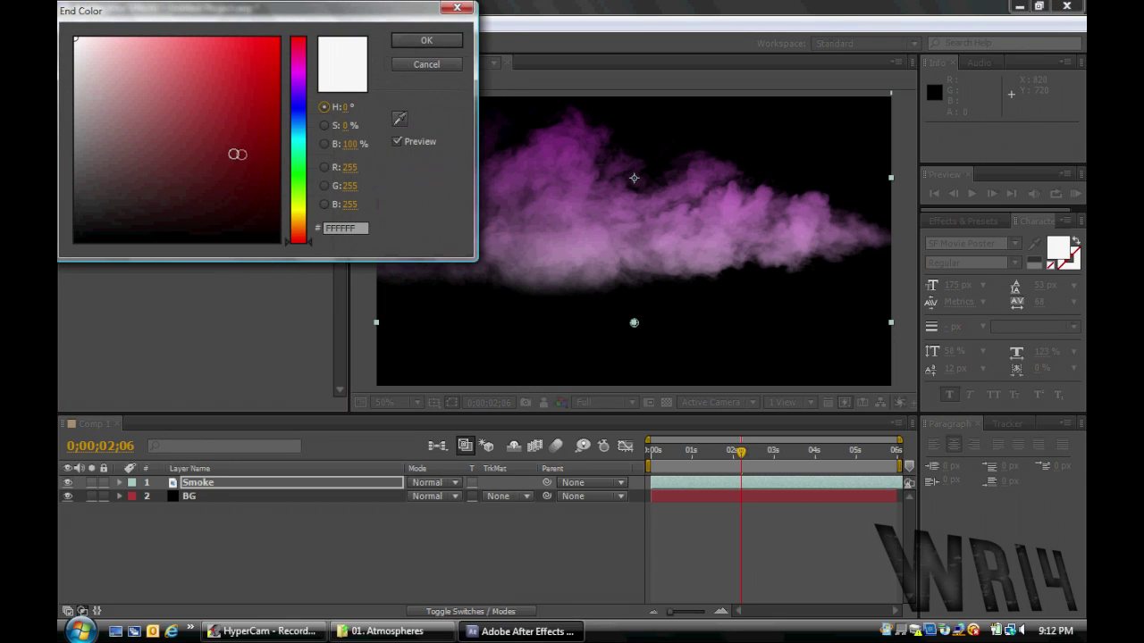
click(297, 109)
drag(242, 51, 339, 19)
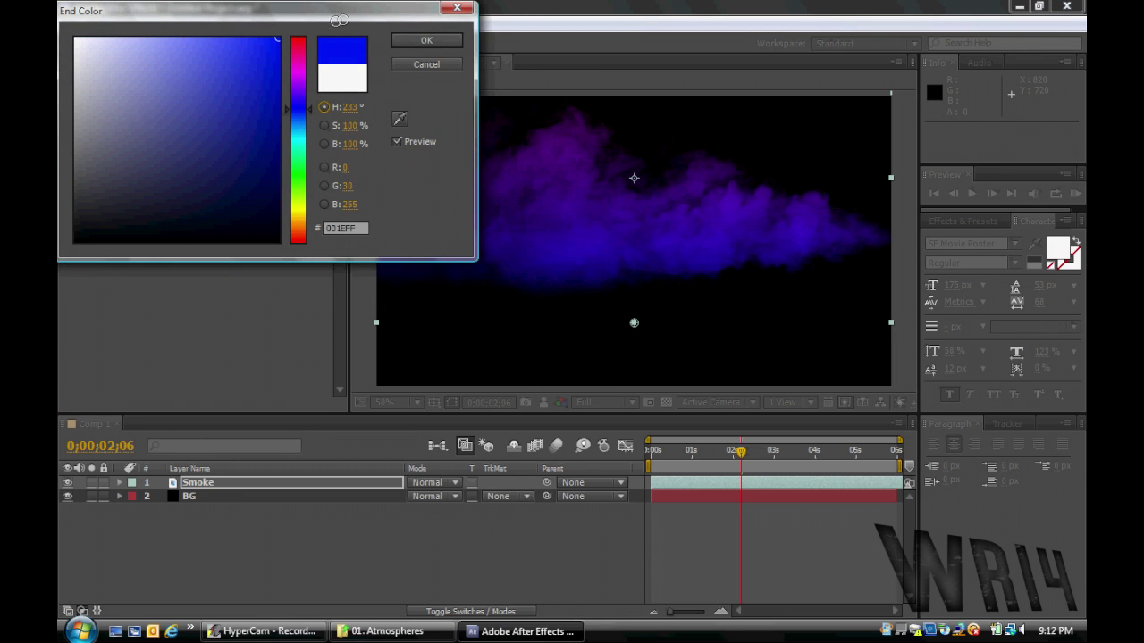
click(349, 186)
text(255)
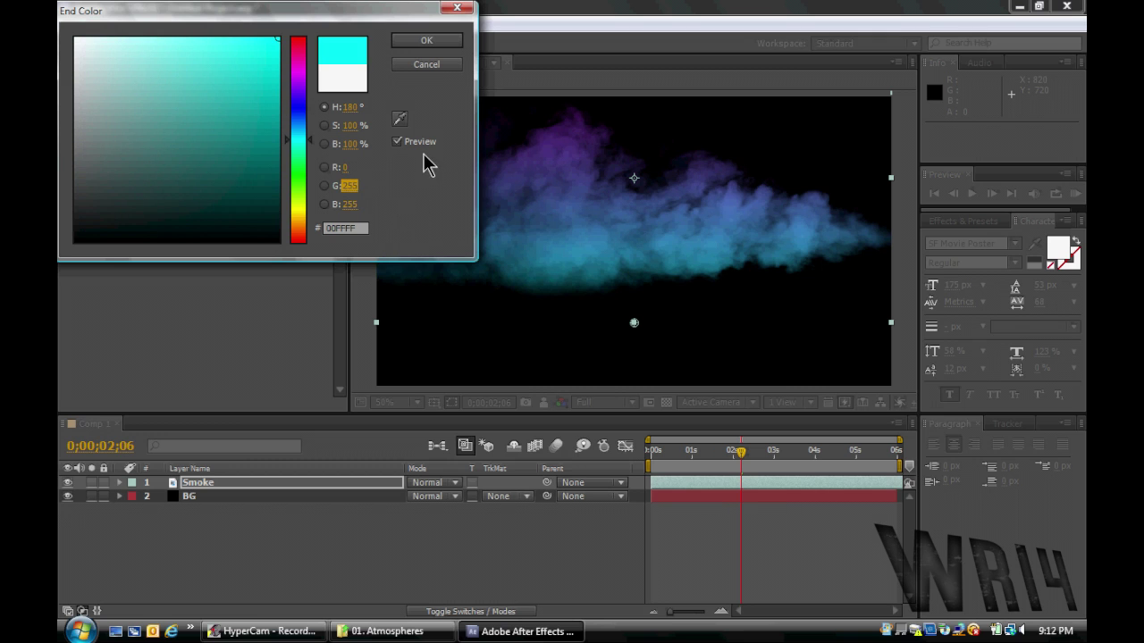
click(429, 43)
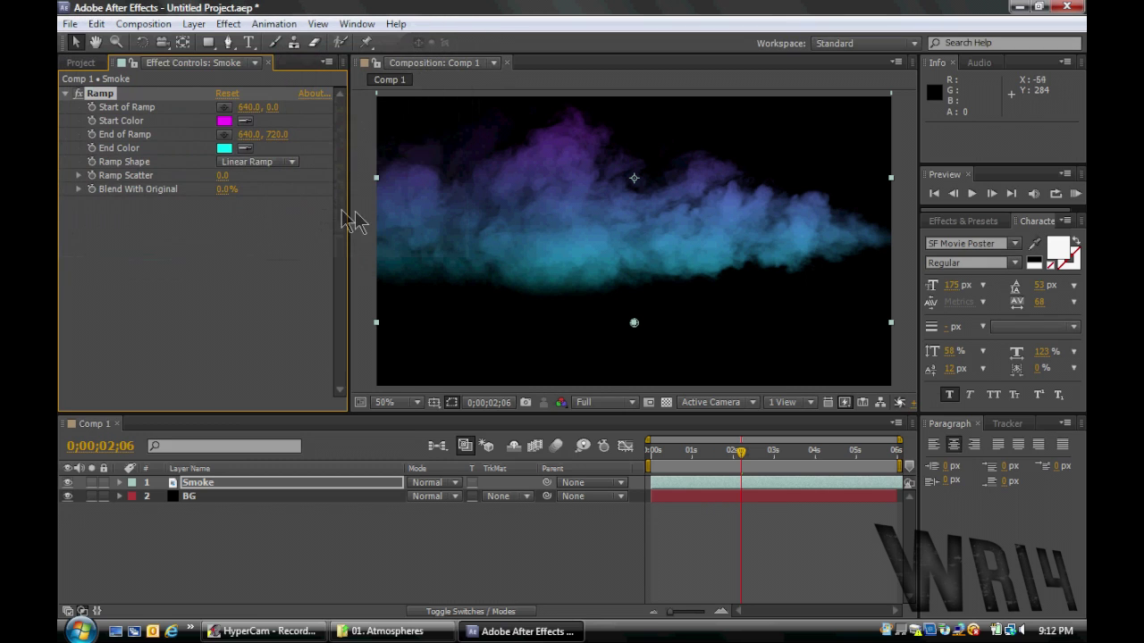
key(comma)
key(comma)
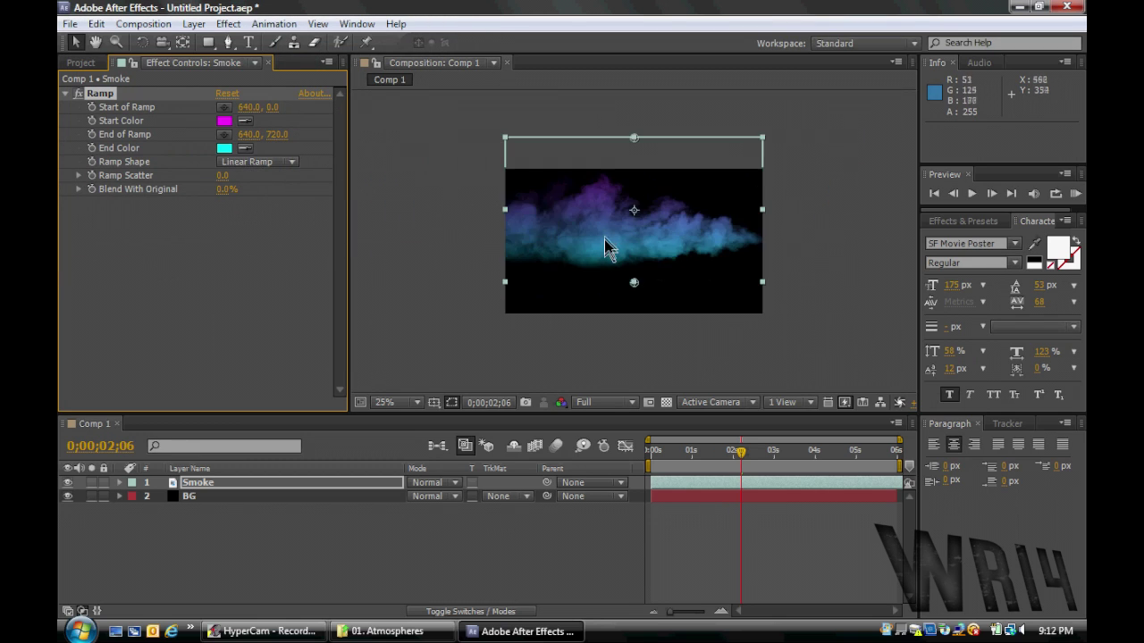
drag(632, 141, 761, 245)
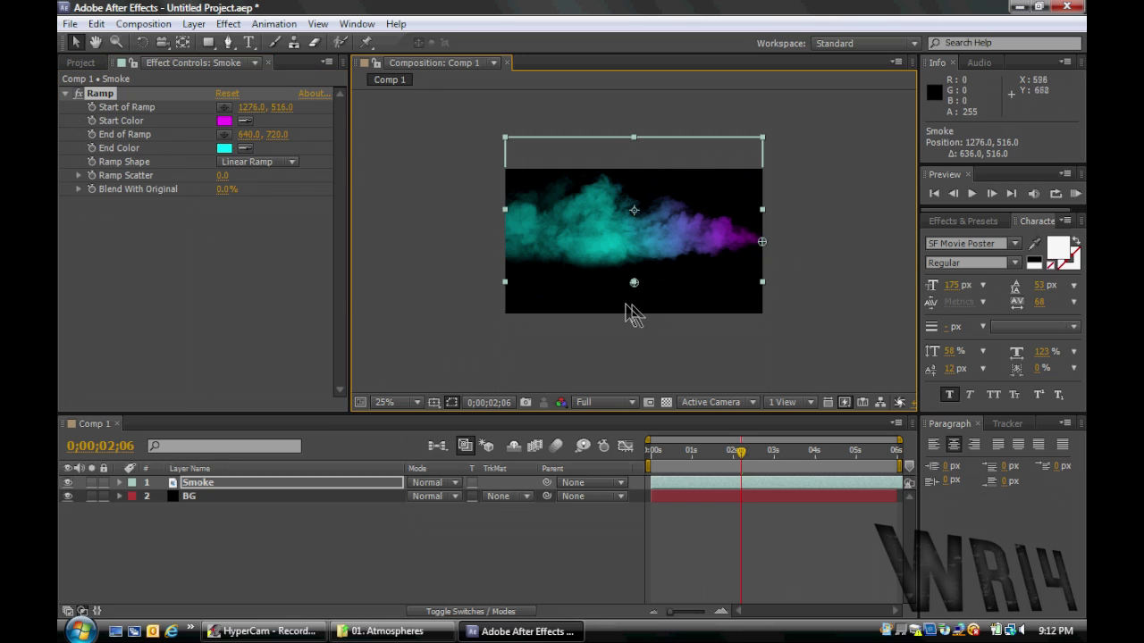
drag(633, 285, 510, 258)
key(period)
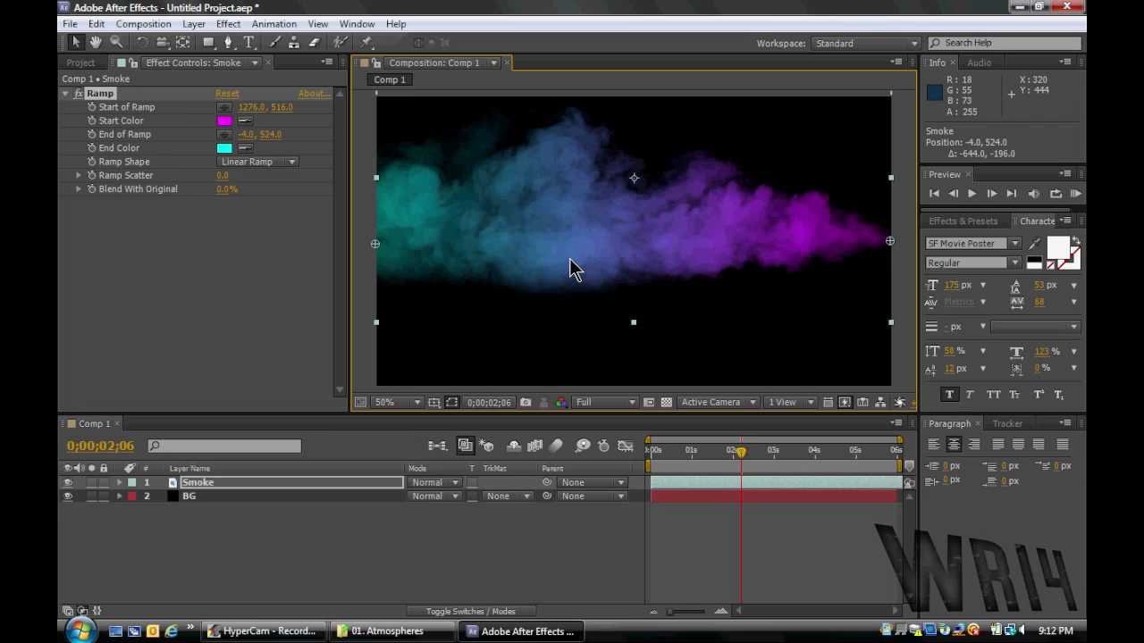
drag(375, 247, 376, 238)
click(368, 256)
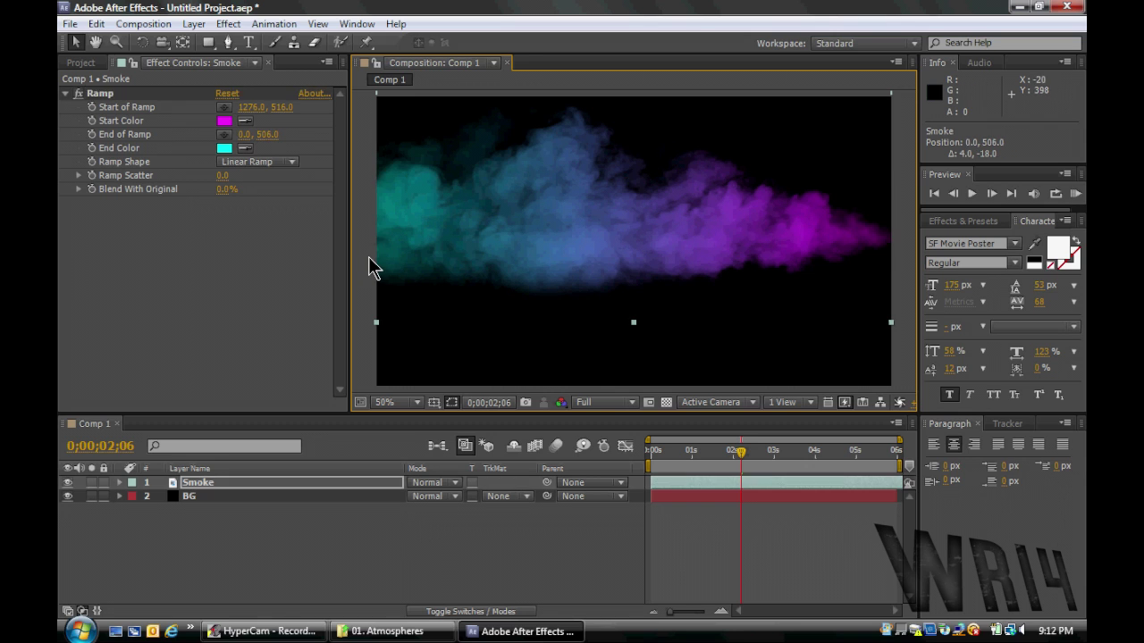
key(comma)
click(582, 256)
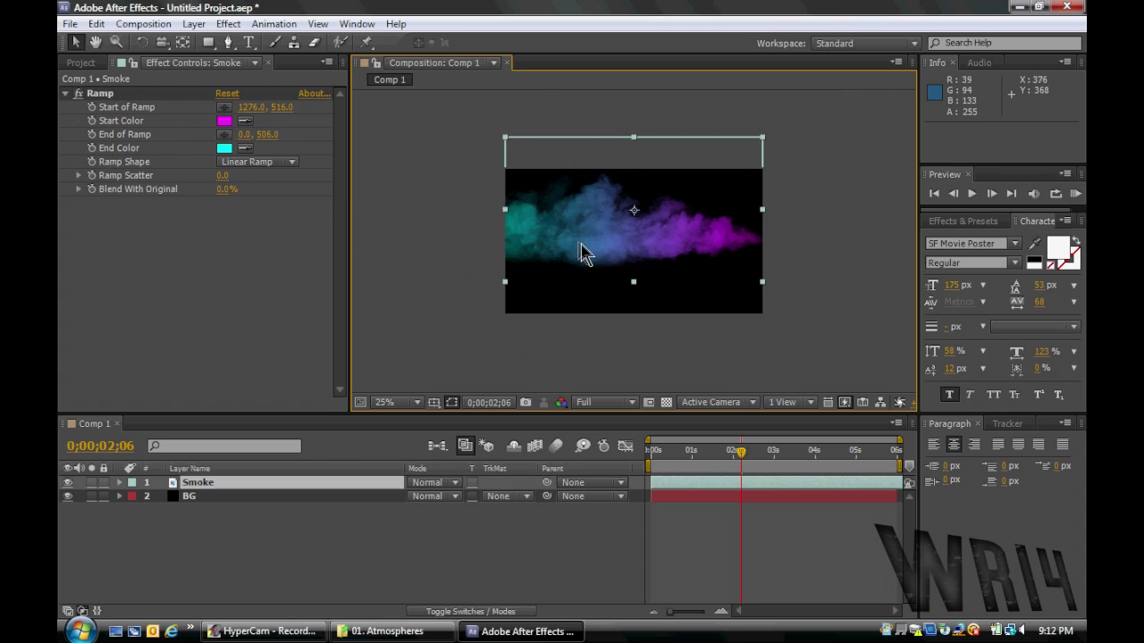
key(period)
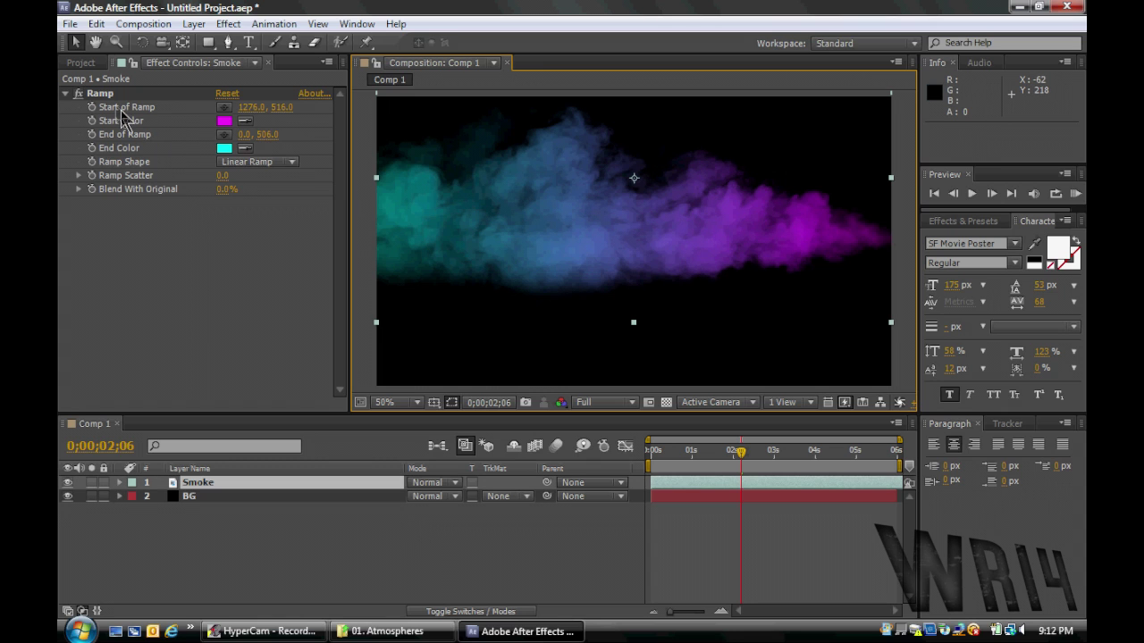
click(100, 93)
key(comma)
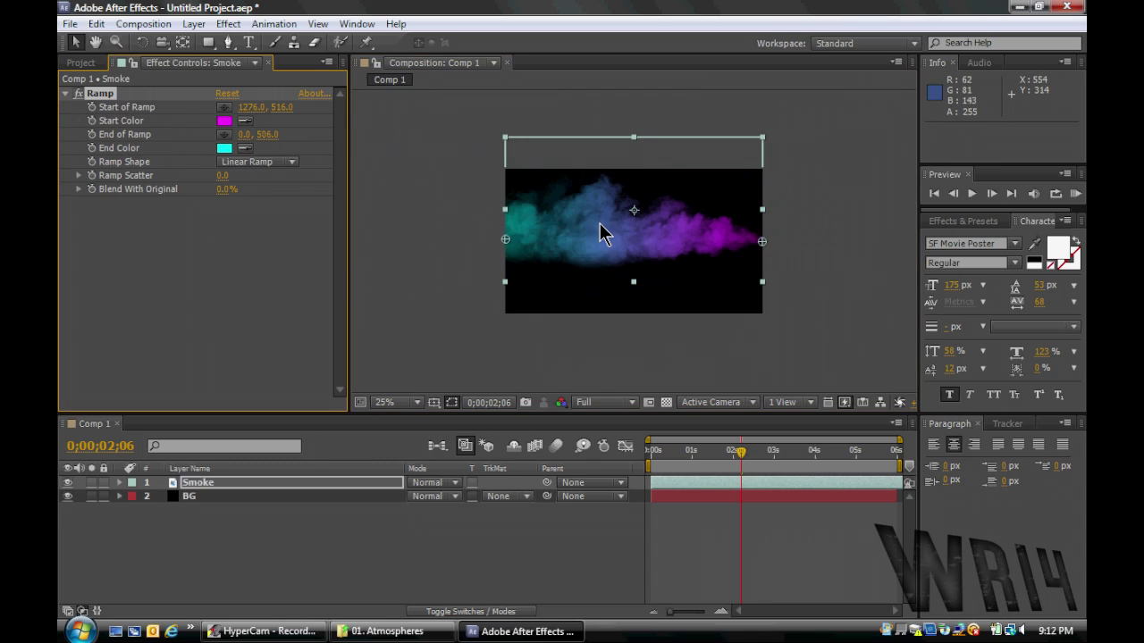
click(467, 262)
key(period)
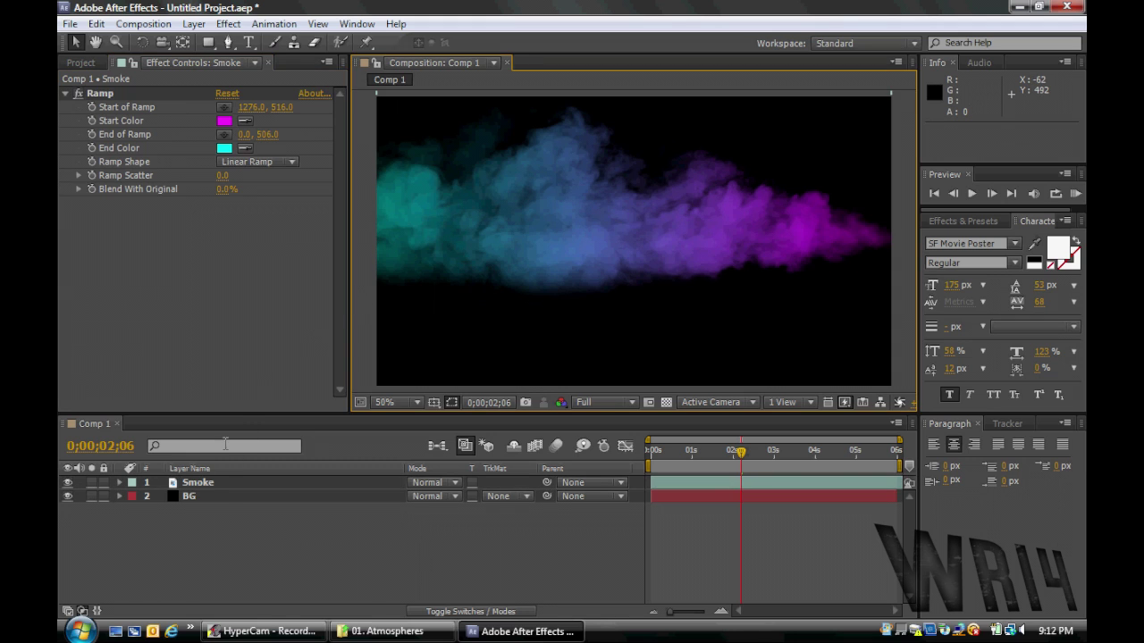
click(219, 521)
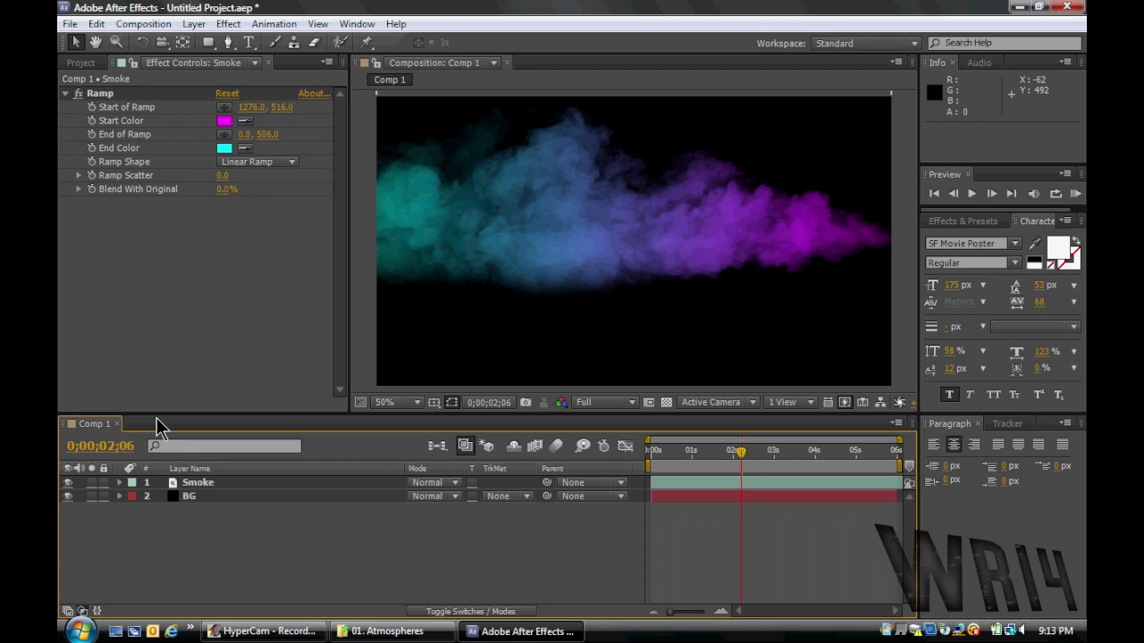
- Create a text layer reading AWESOME over the smoke
click(249, 42)
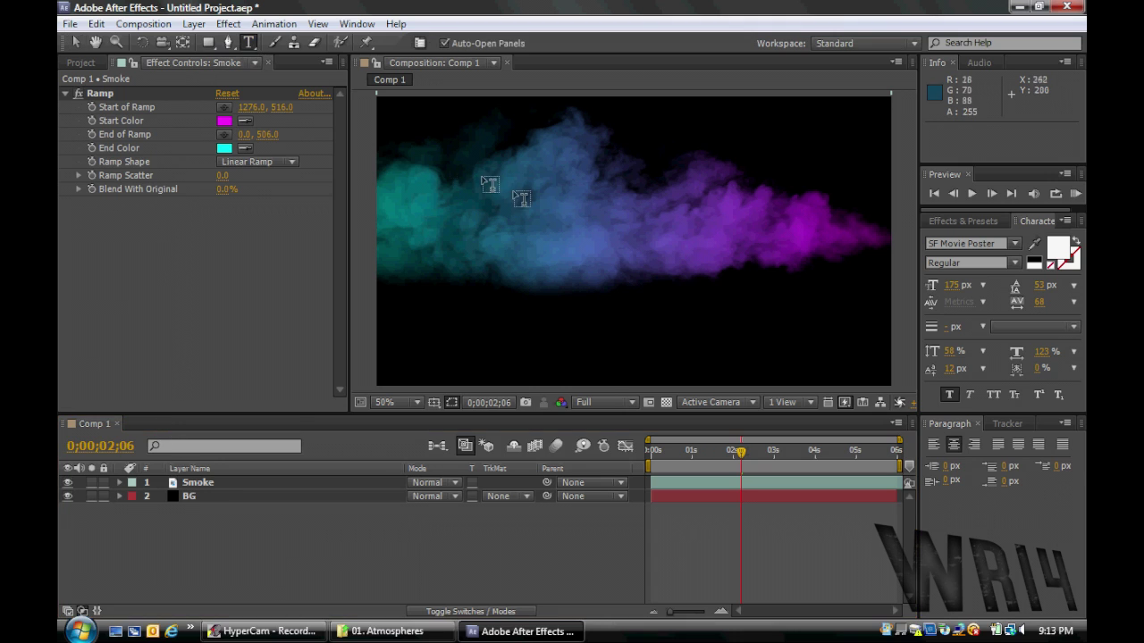
click(605, 230)
text(A)
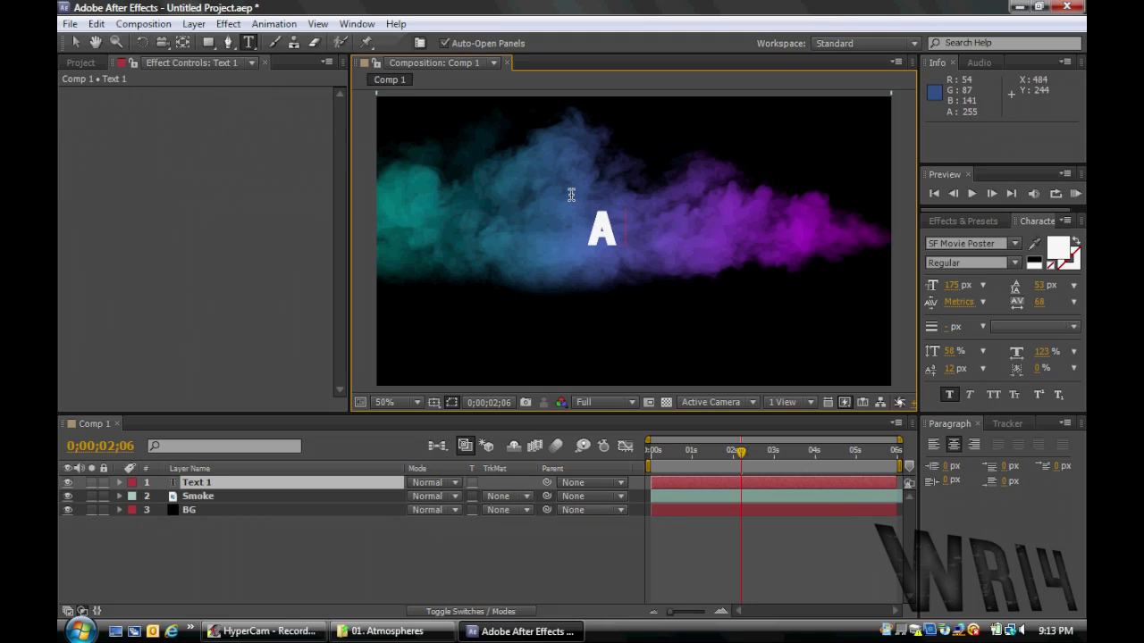
key(BackSpace)
text(AWESOME)
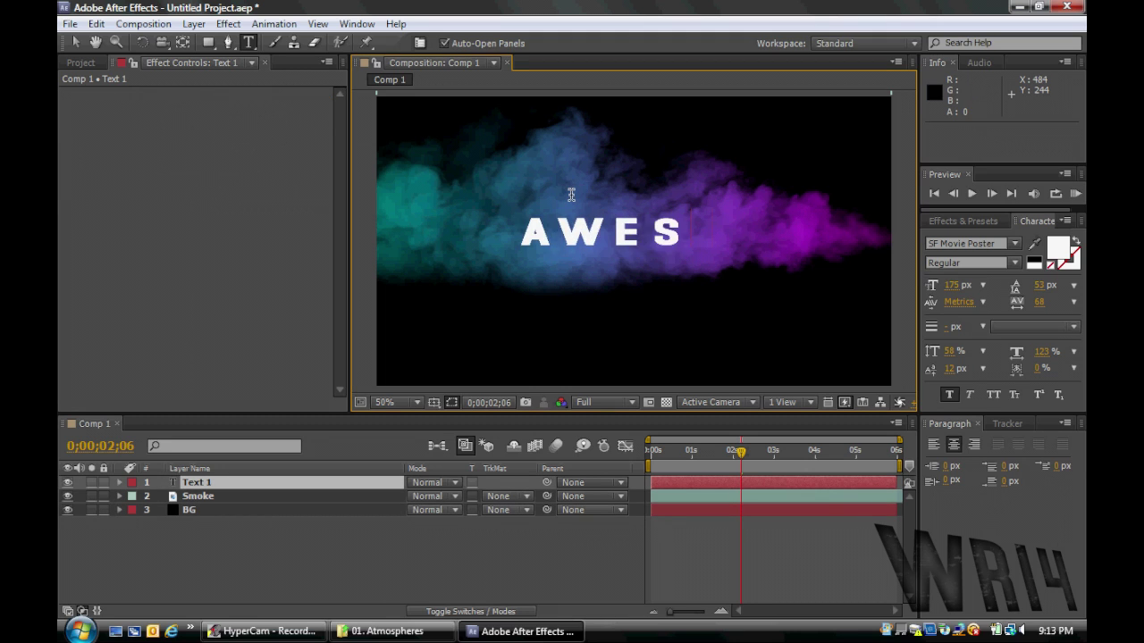
click(276, 235)
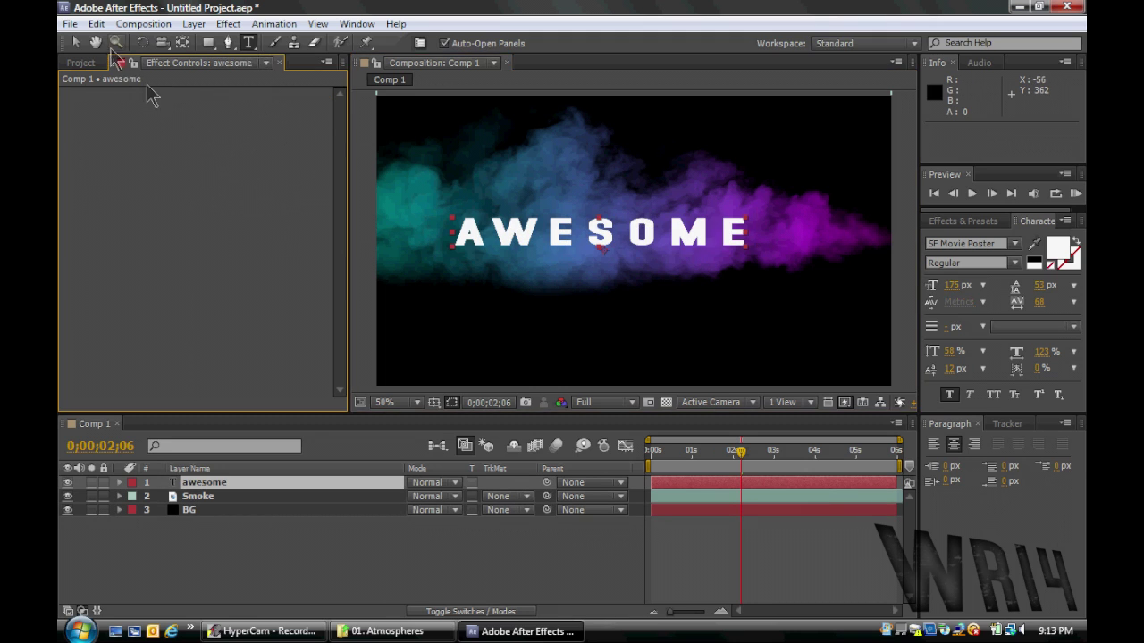
click(75, 42)
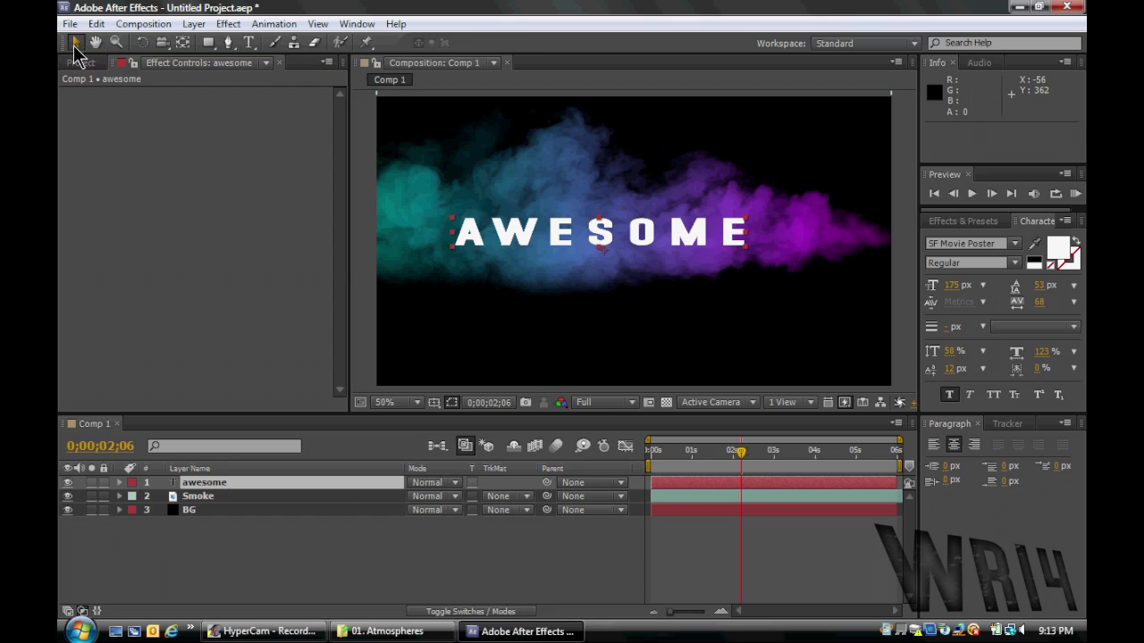
- Set AWESOME to 250 px and centre it over the smoke at 656, 414 using the grid
click(952, 286)
text(250)
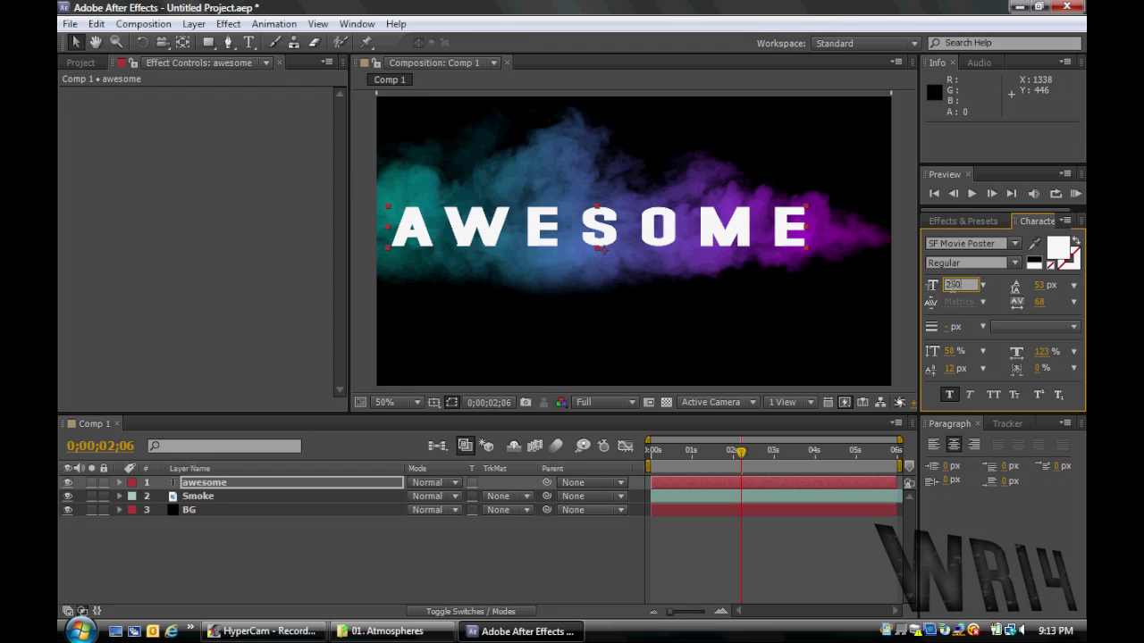
key(Return)
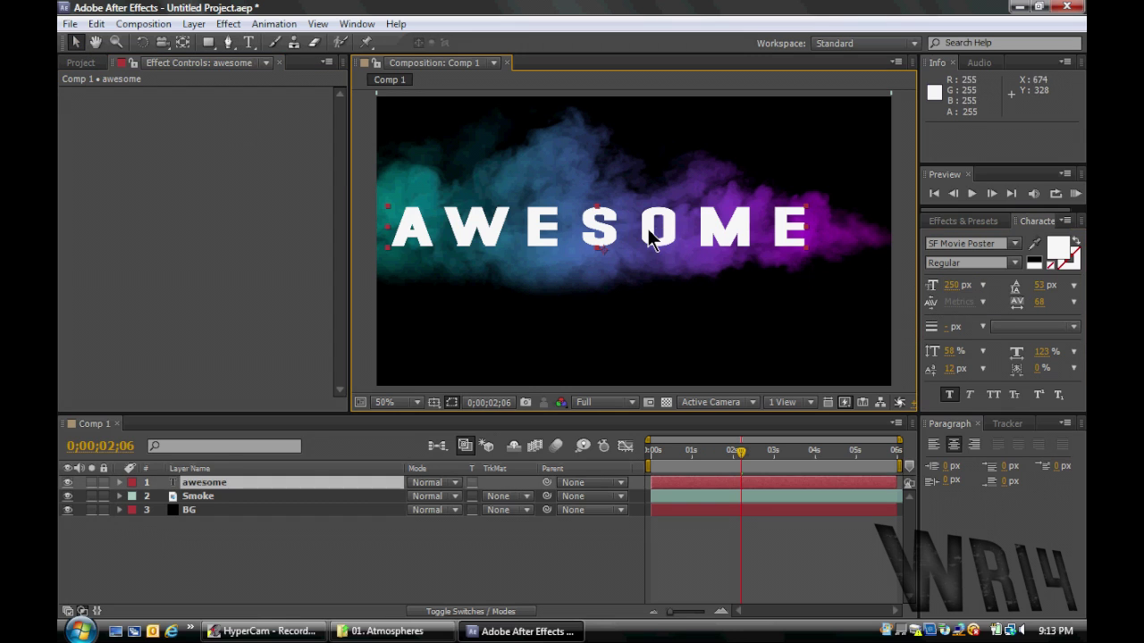
drag(667, 235, 717, 243)
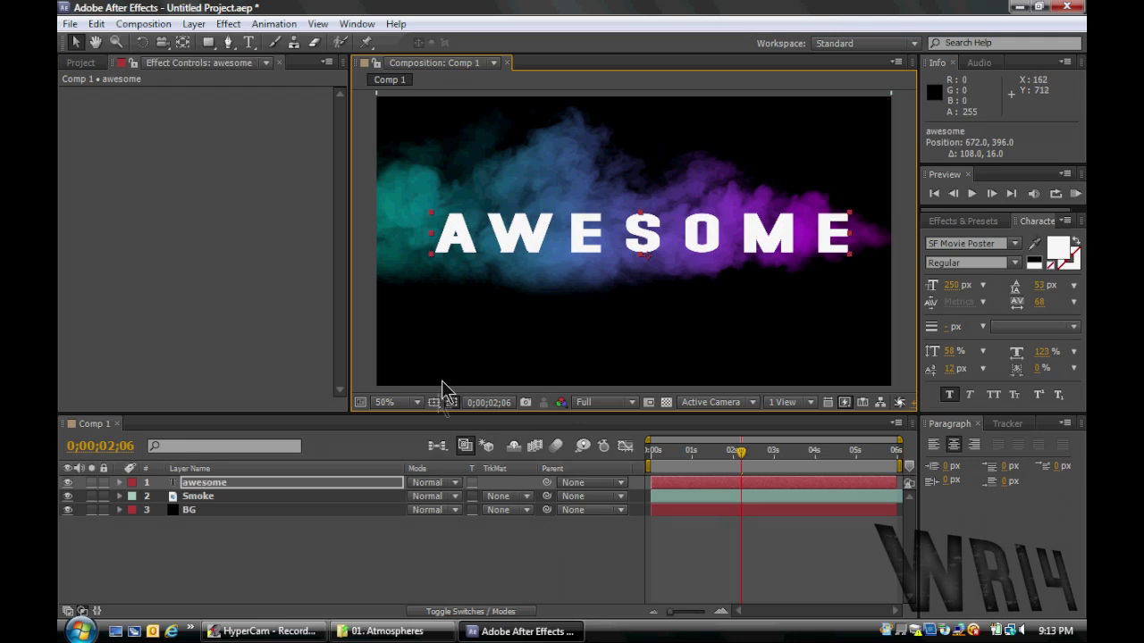
click(433, 402)
click(462, 463)
drag(661, 238, 649, 240)
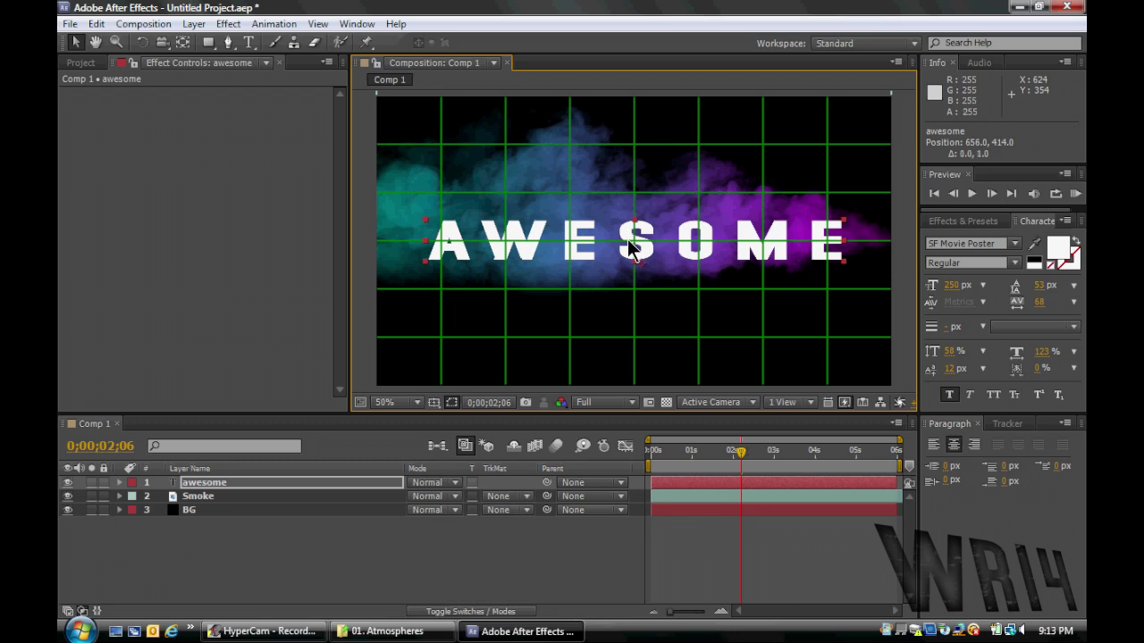
click(363, 278)
click(435, 403)
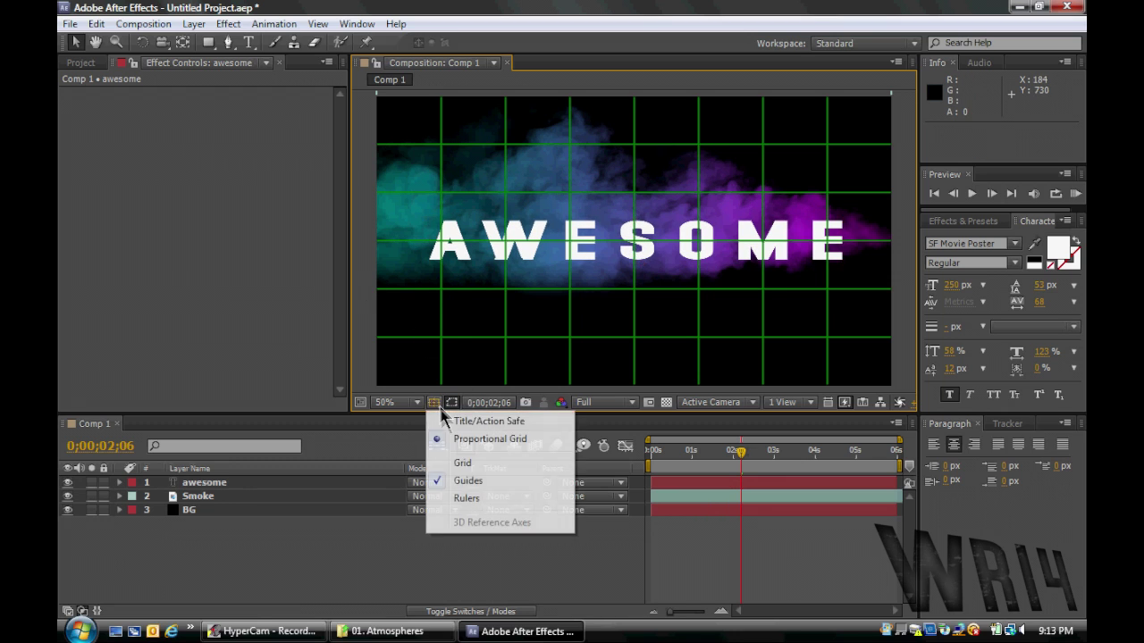
click(462, 463)
- Pre-compose the AWESOME text layer into a new composition named Awesome
click(199, 484)
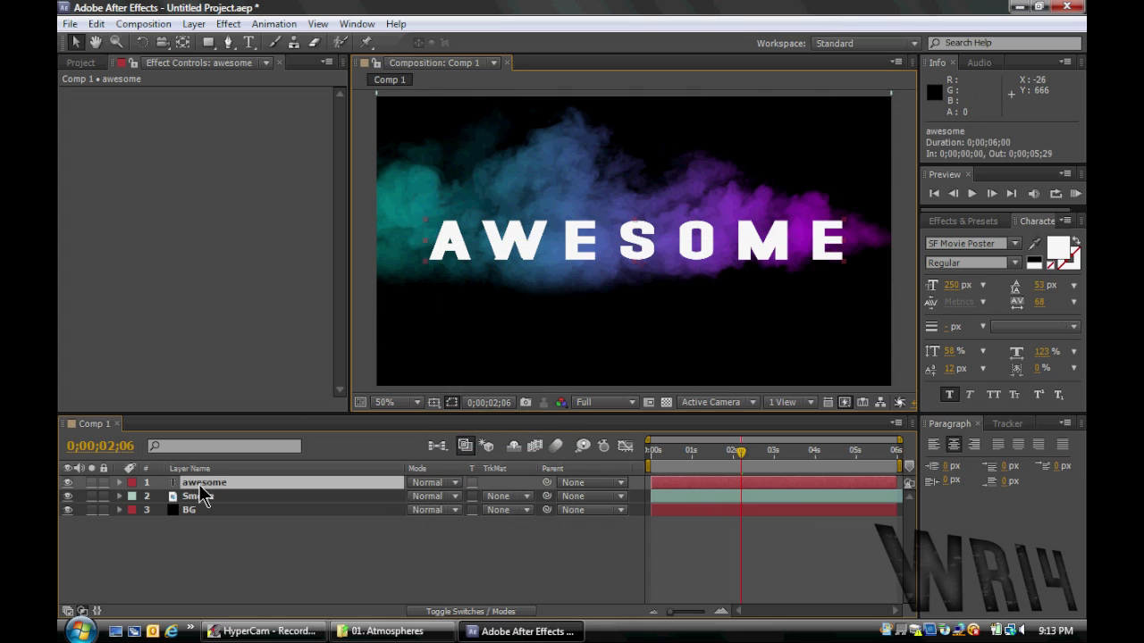
click(194, 24)
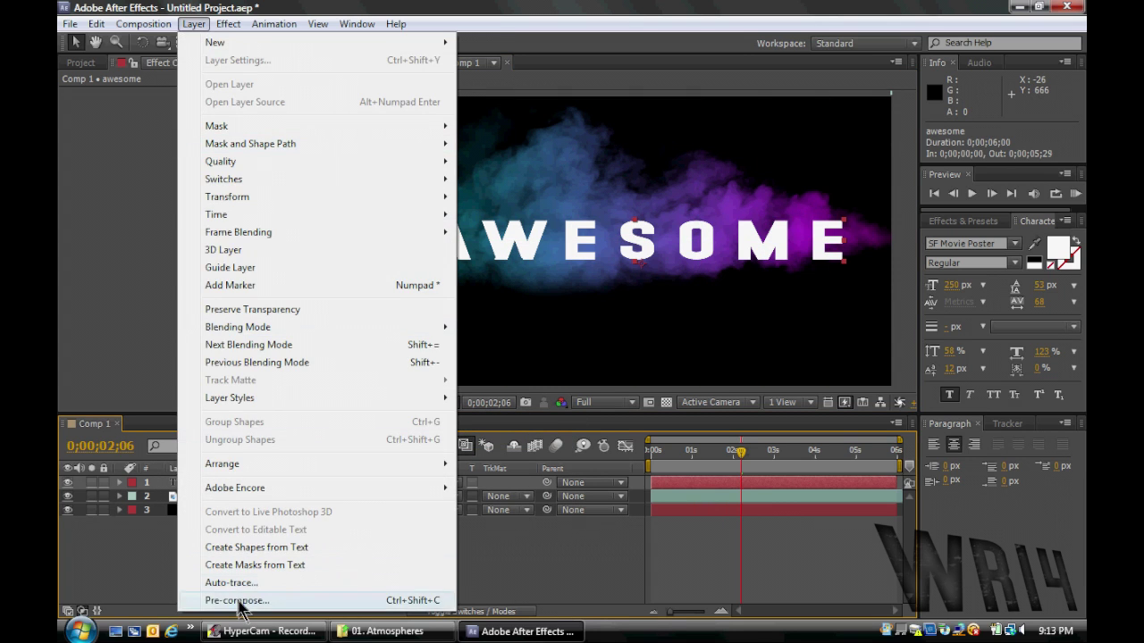
click(237, 600)
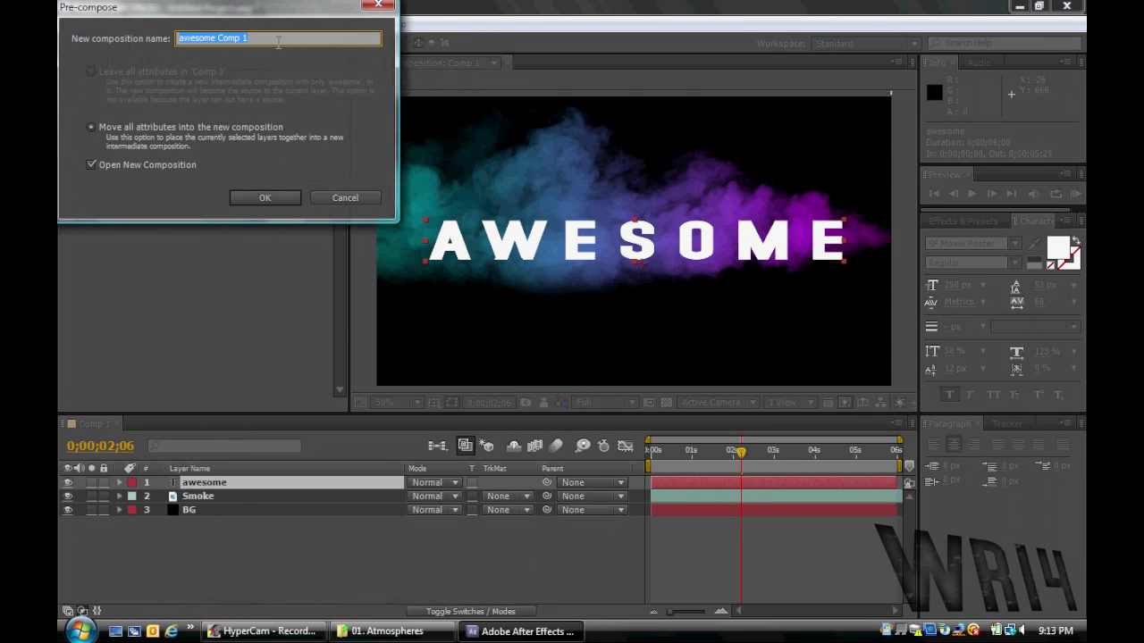
text(Awesome)
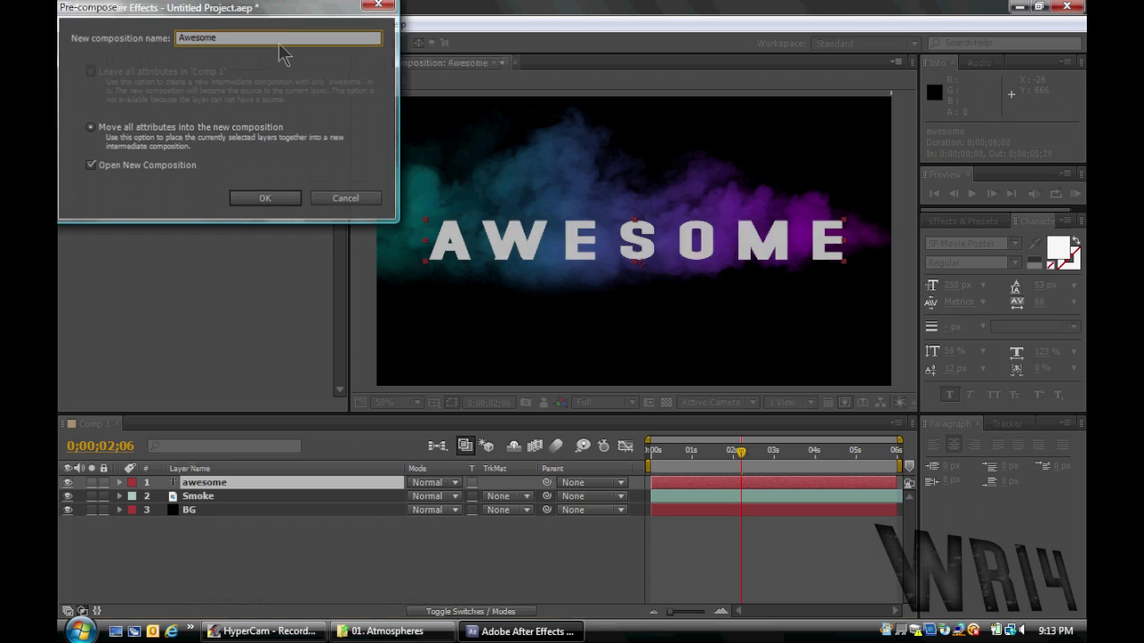
key(Return)
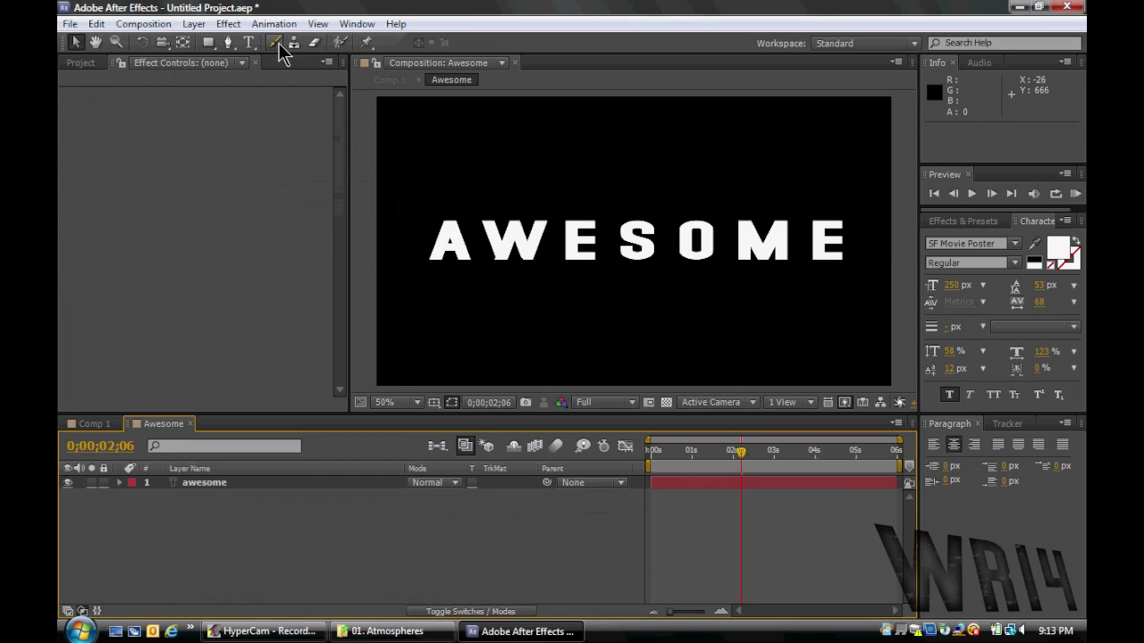
- Add a black solid below the text and name it Glow Color
click(218, 494)
click(217, 510)
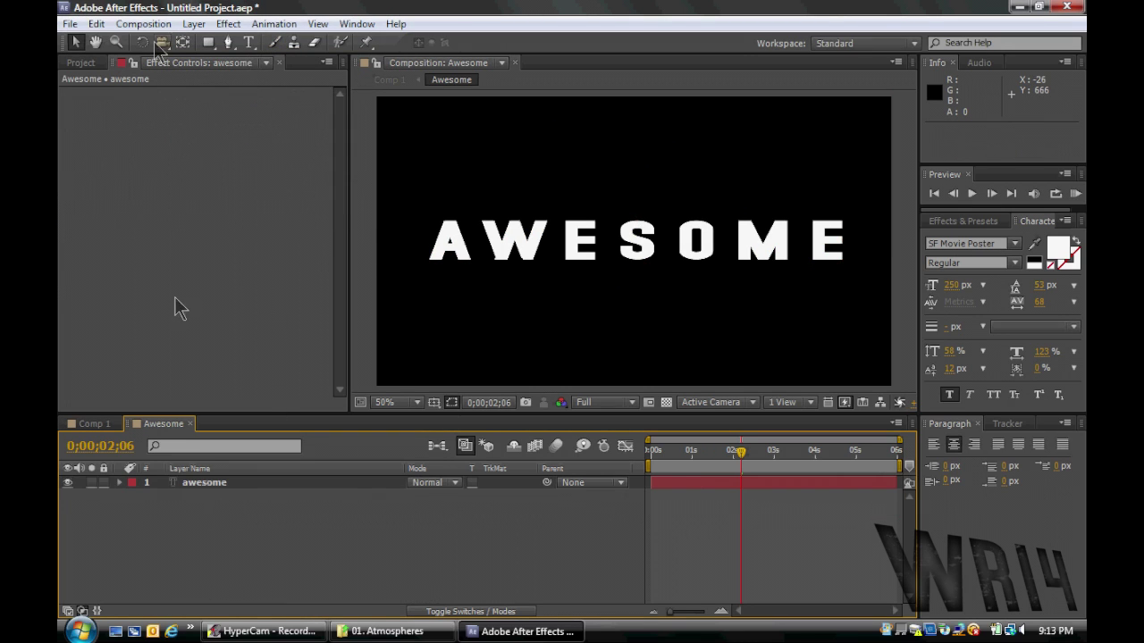
click(193, 23)
mouse_move(284, 48)
click(487, 49)
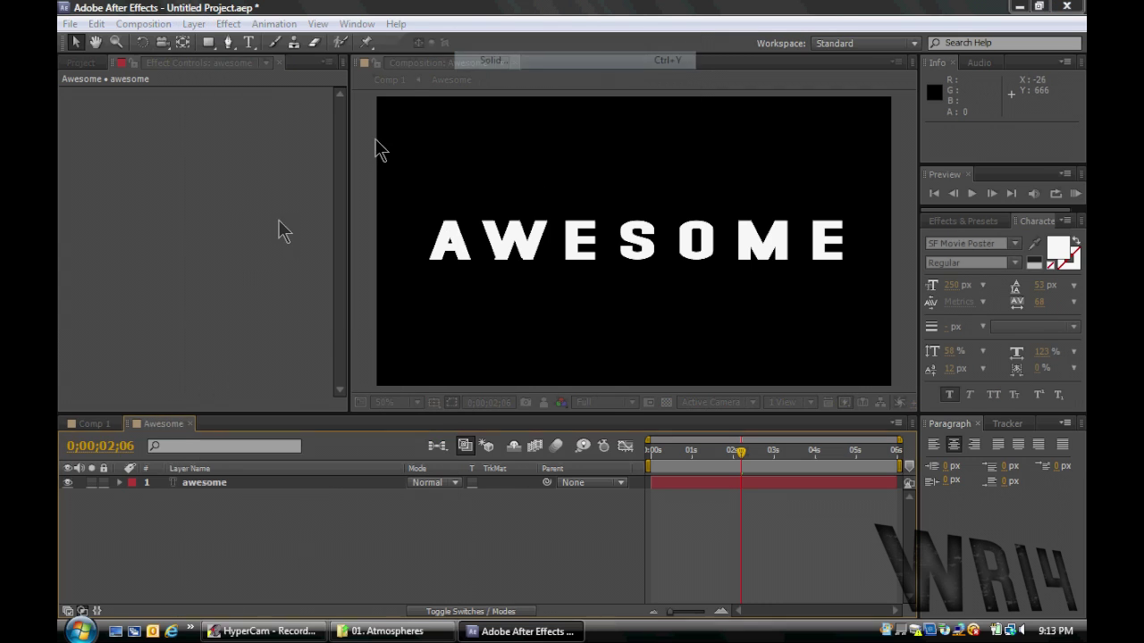
click(279, 324)
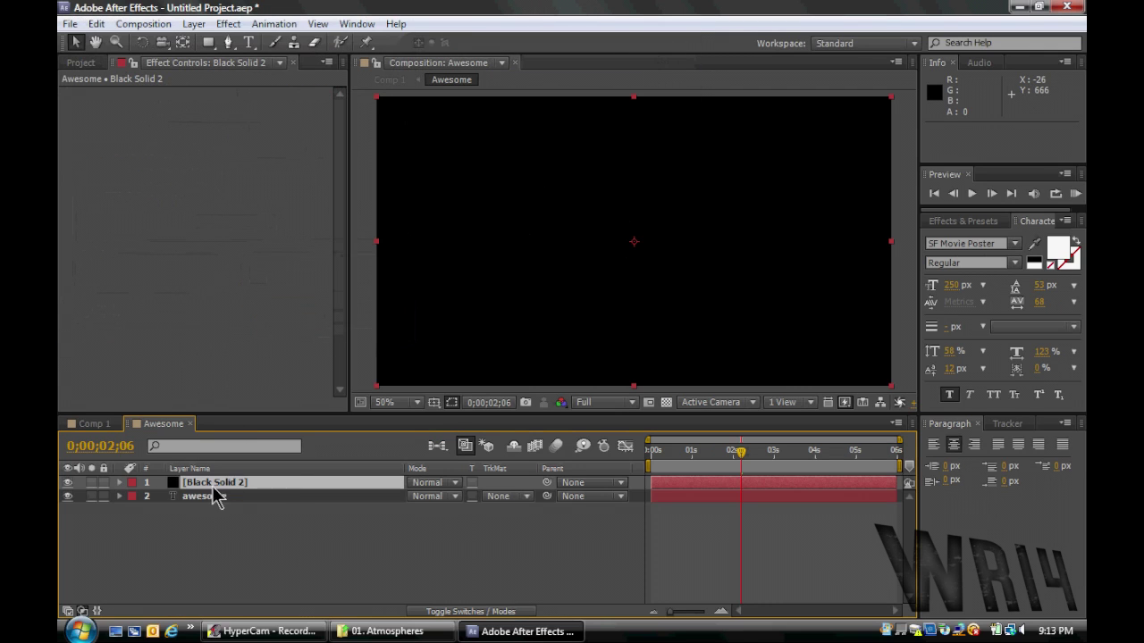
drag(217, 484, 215, 509)
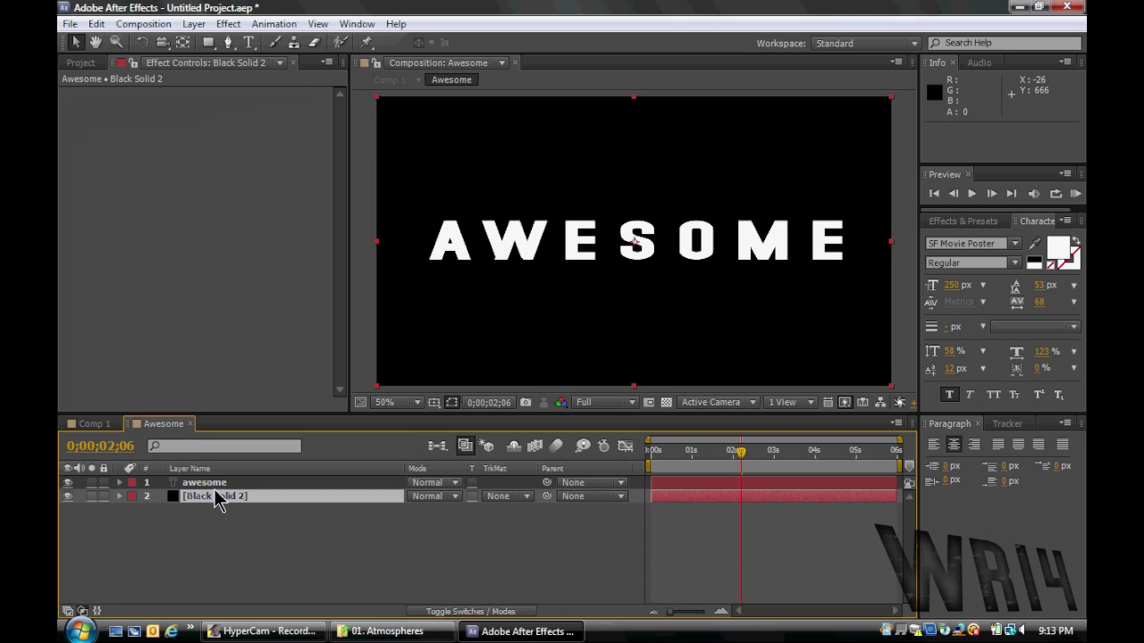
key(Return)
text(Glow)
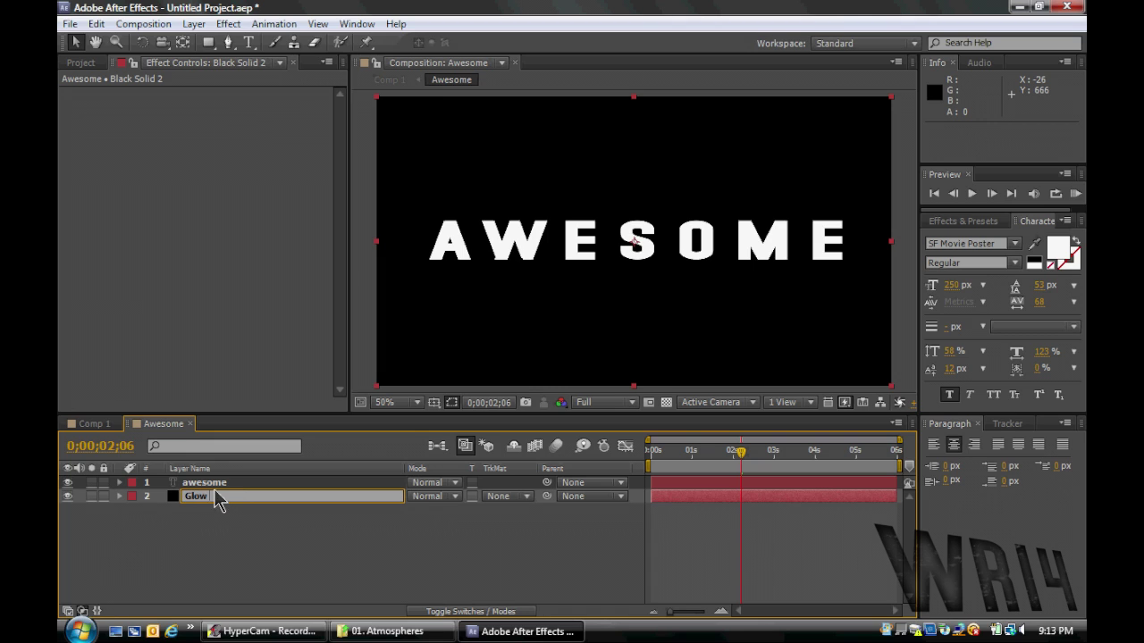
text( Color)
key(Return)
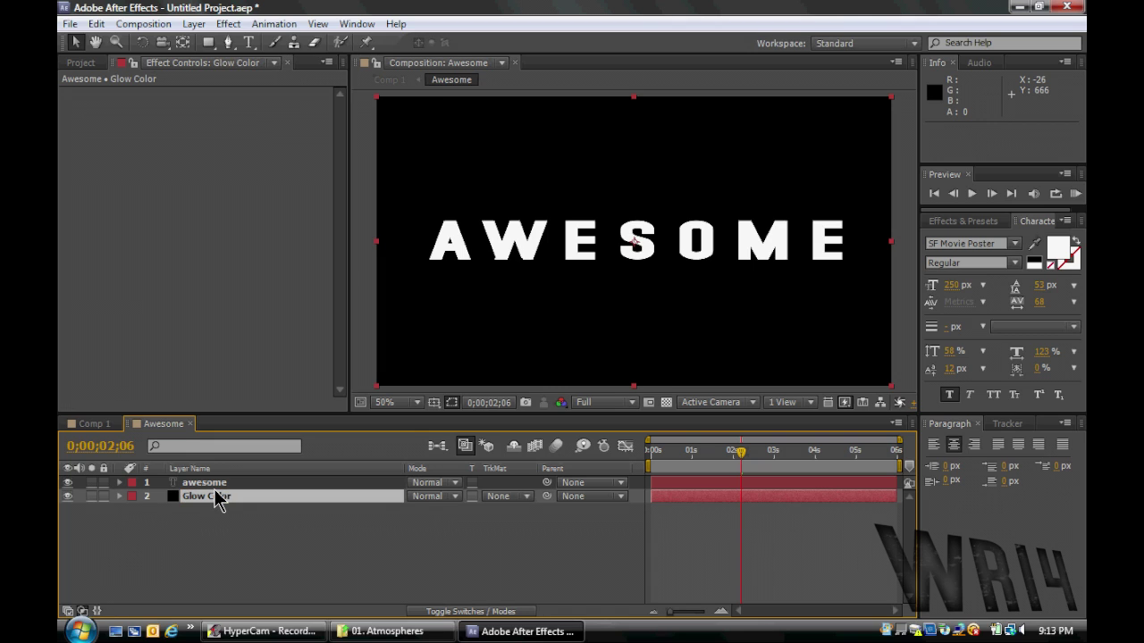
- Rename the text layer Glow Title, duplicate it, and name the copy Awesome
click(215, 485)
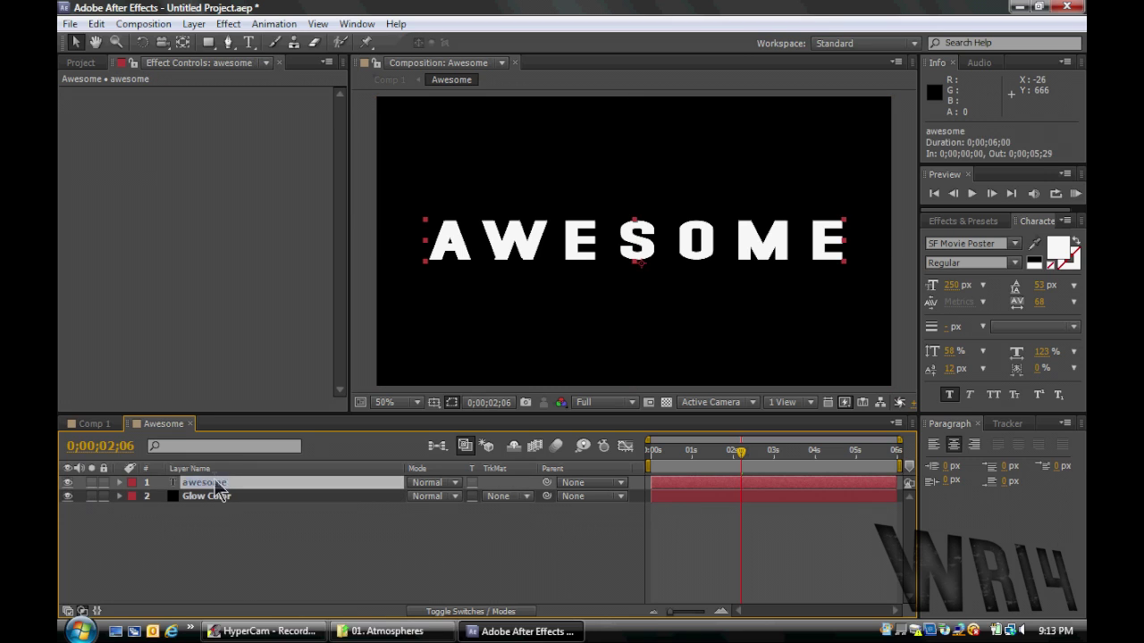
key(Return)
text(Glow Title)
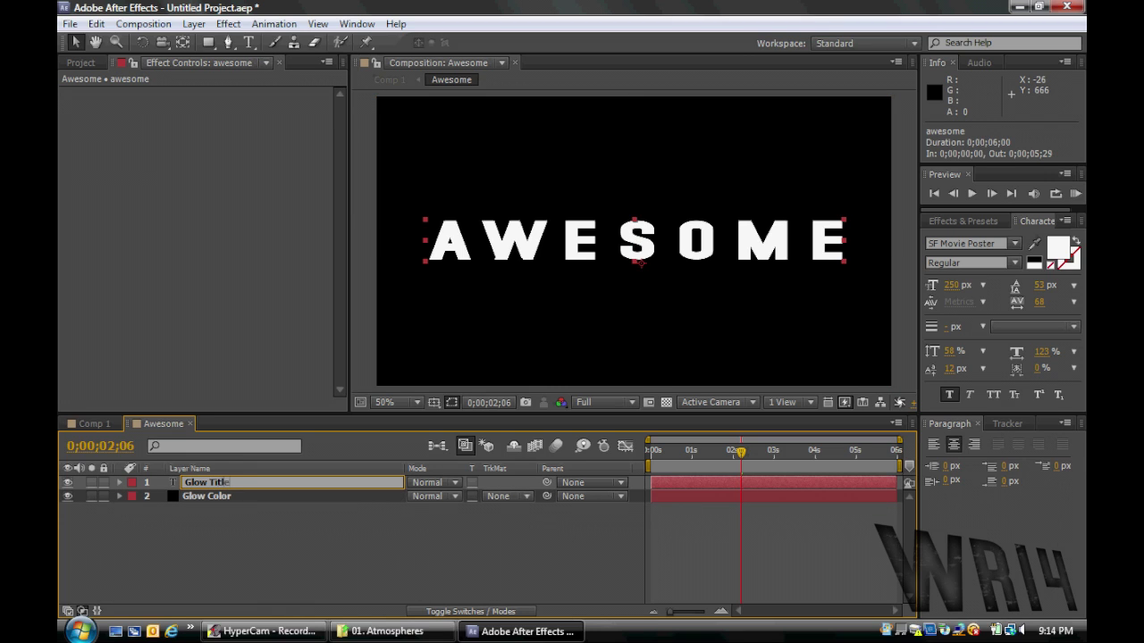
key(Return)
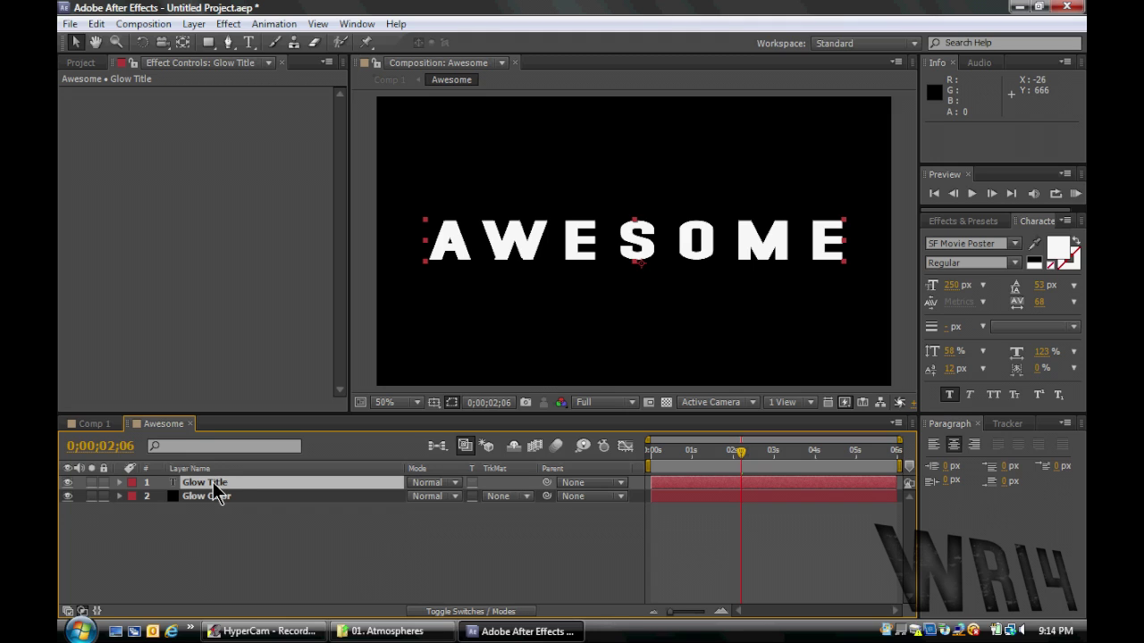
key(ctrl+d)
key(Return)
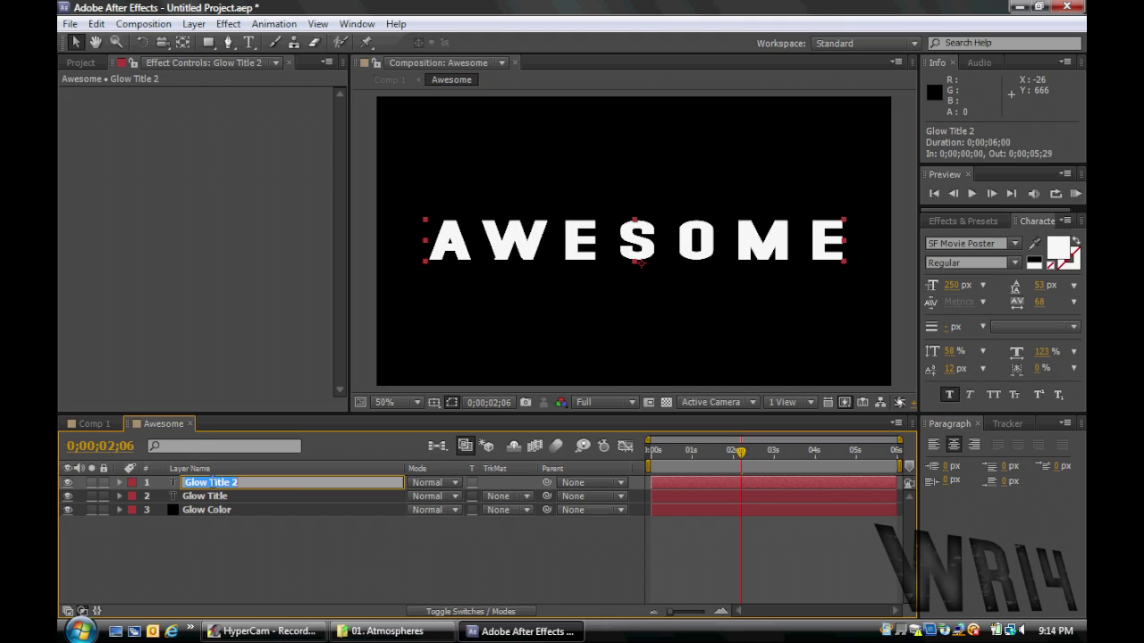
text(Awesome)
key(Return)
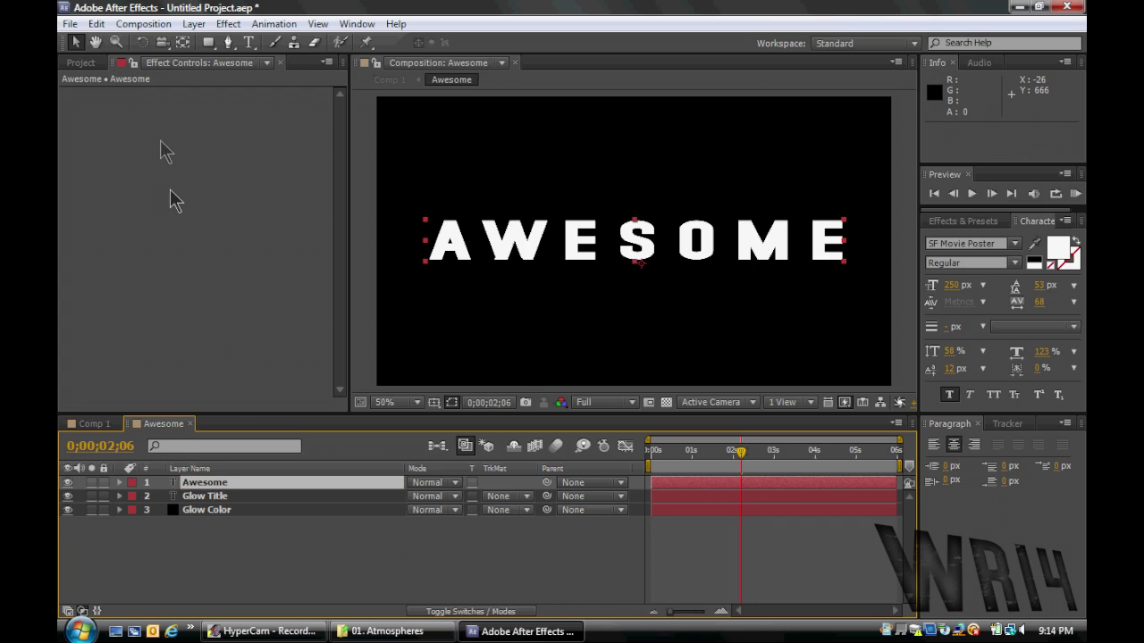
- Copy the Smoke layer from Comp 1 and paste it into Awesome beneath the Awesome text
click(81, 63)
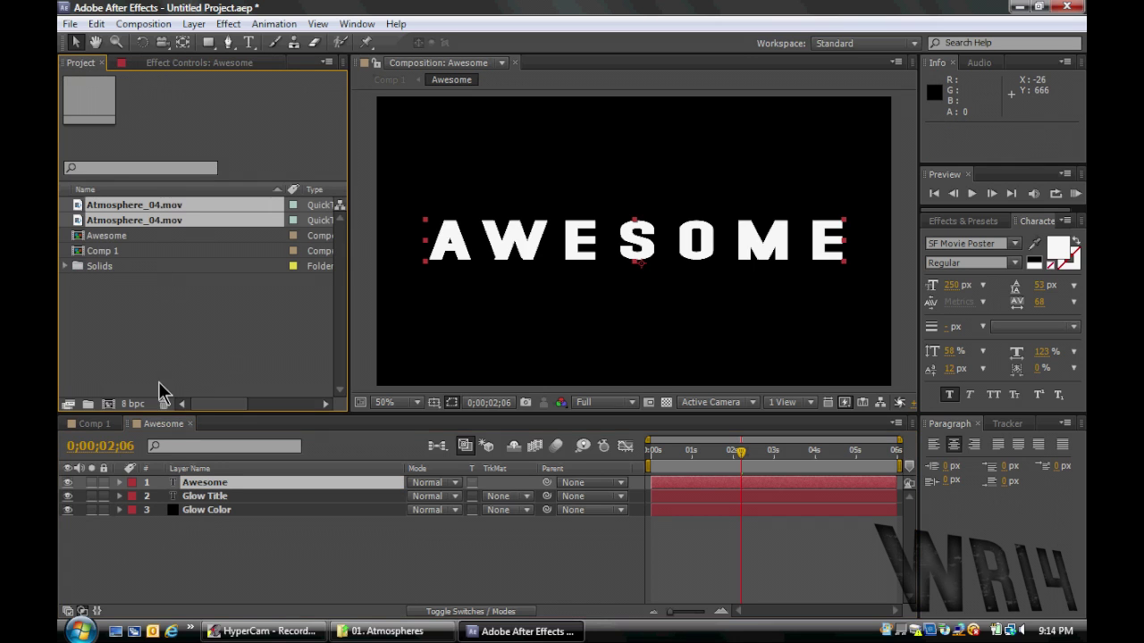
click(148, 62)
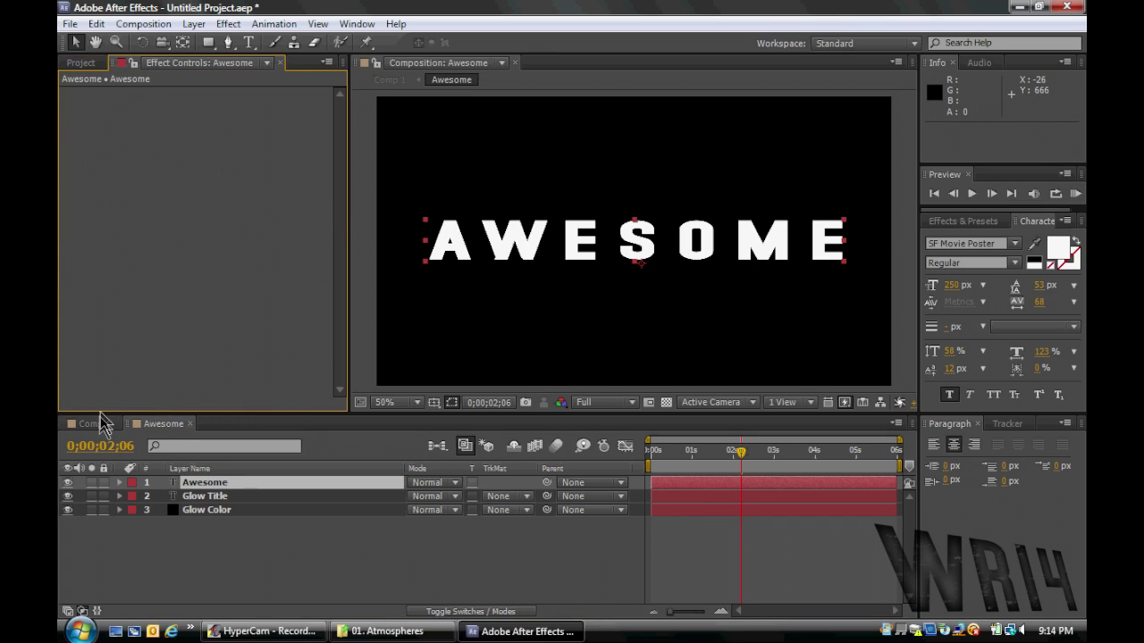
click(103, 424)
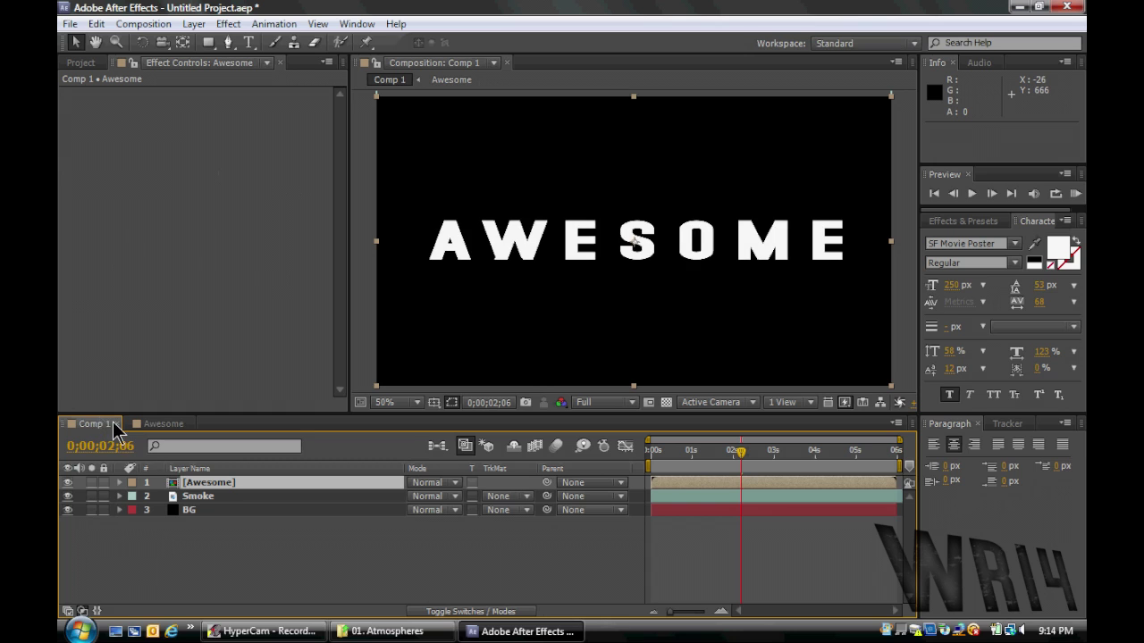
click(200, 497)
key(ctrl+c)
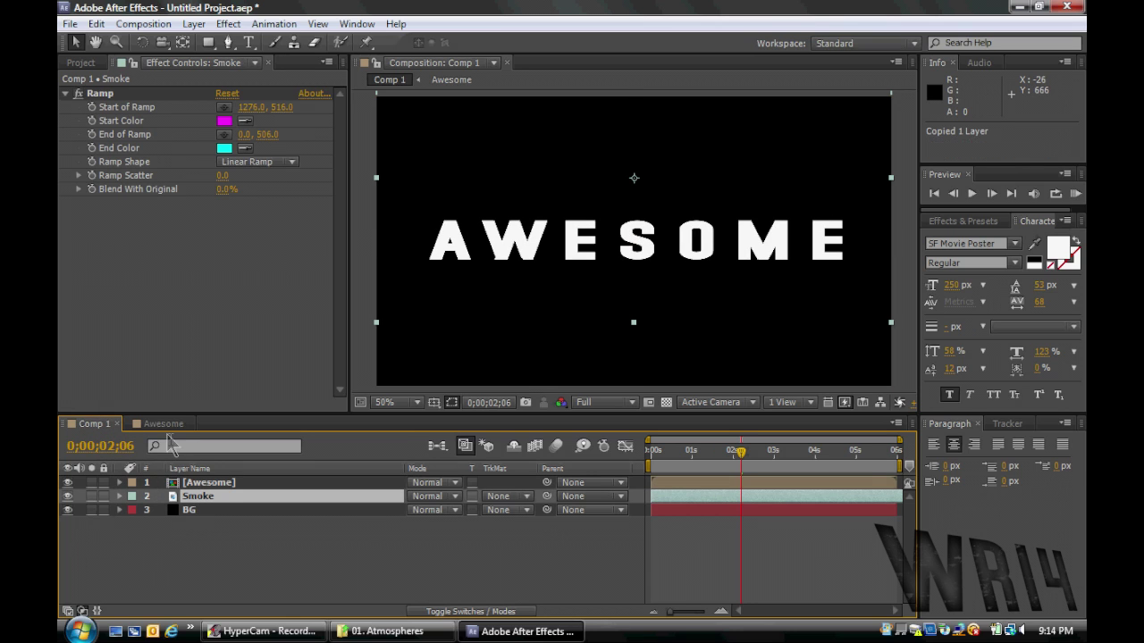
click(165, 426)
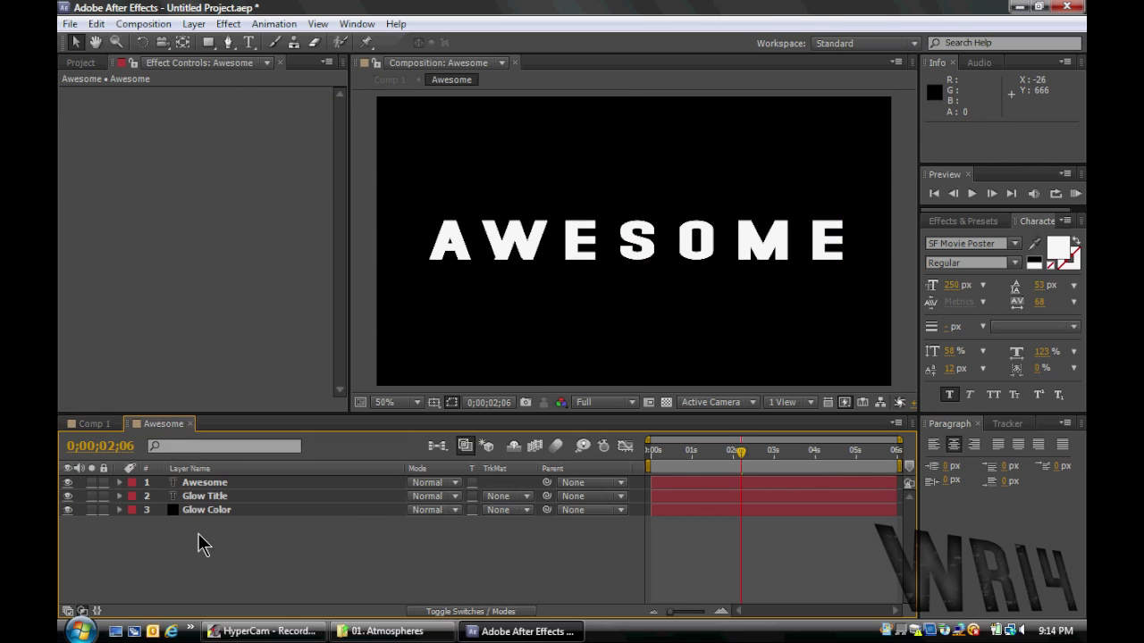
key(ctrl+v)
drag(202, 484, 204, 508)
- Check the Awesome comp's layer order and select the Glow Title layer
click(205, 487)
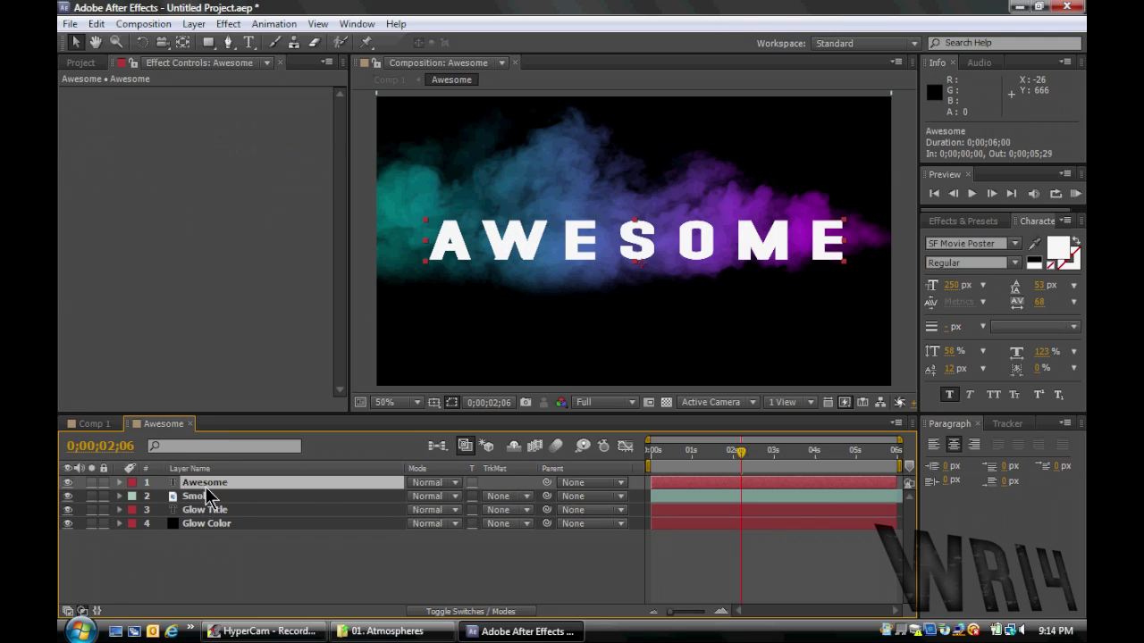
click(92, 424)
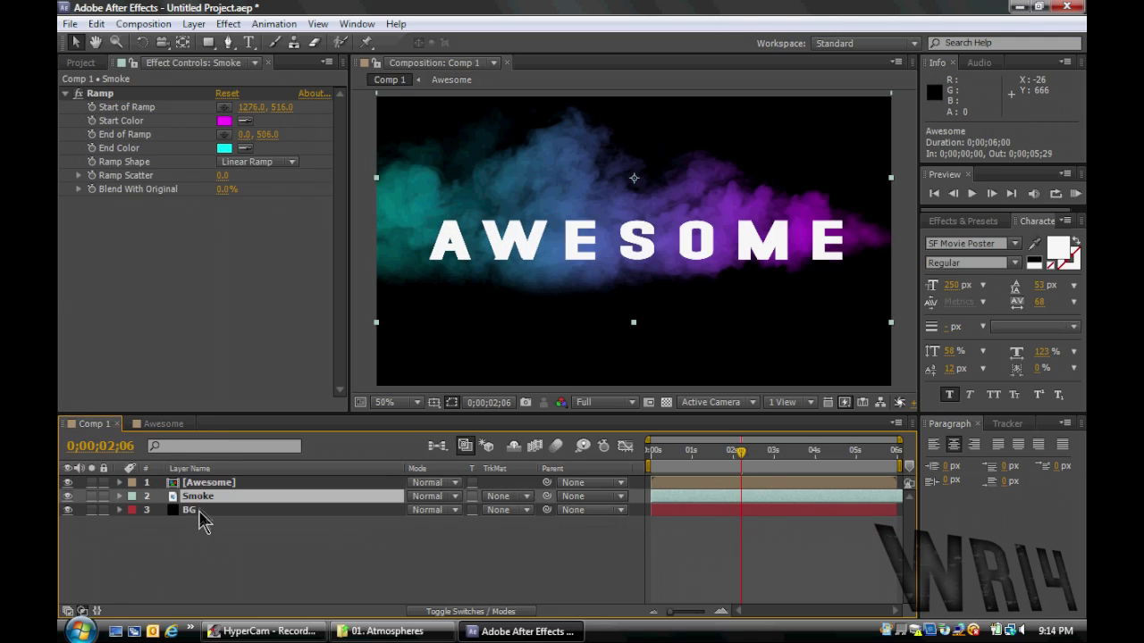
click(159, 424)
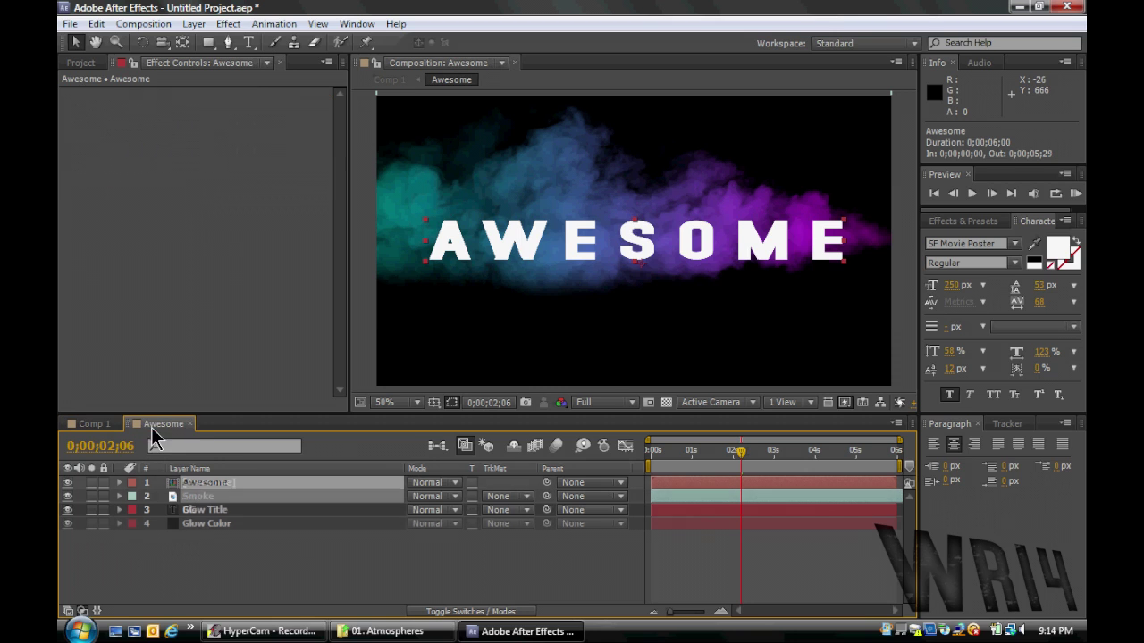
click(201, 497)
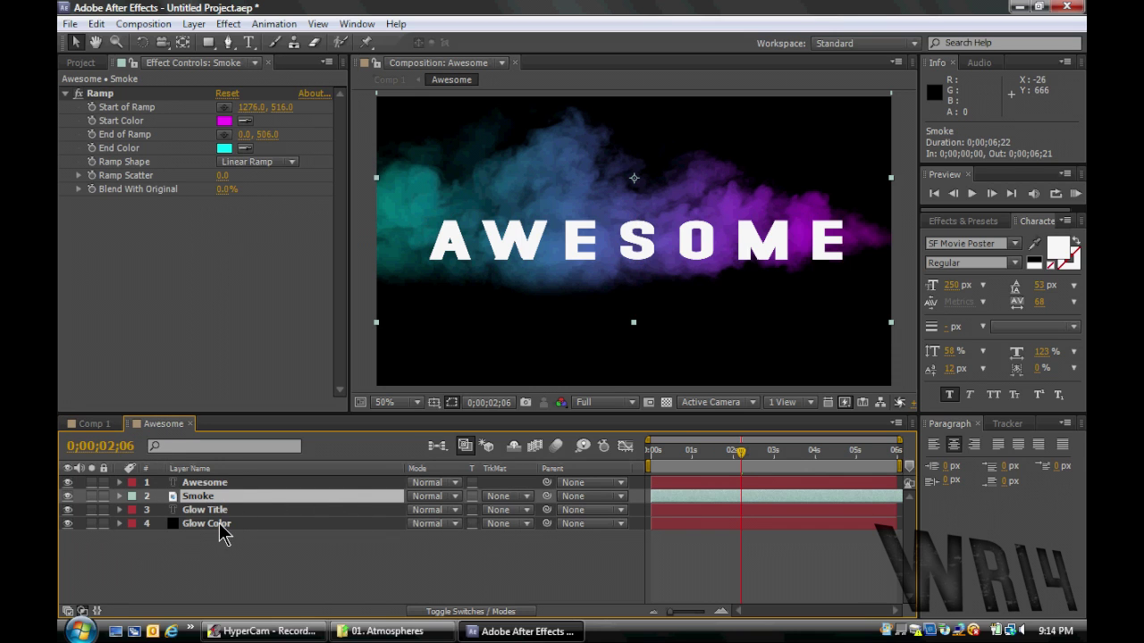
click(222, 526)
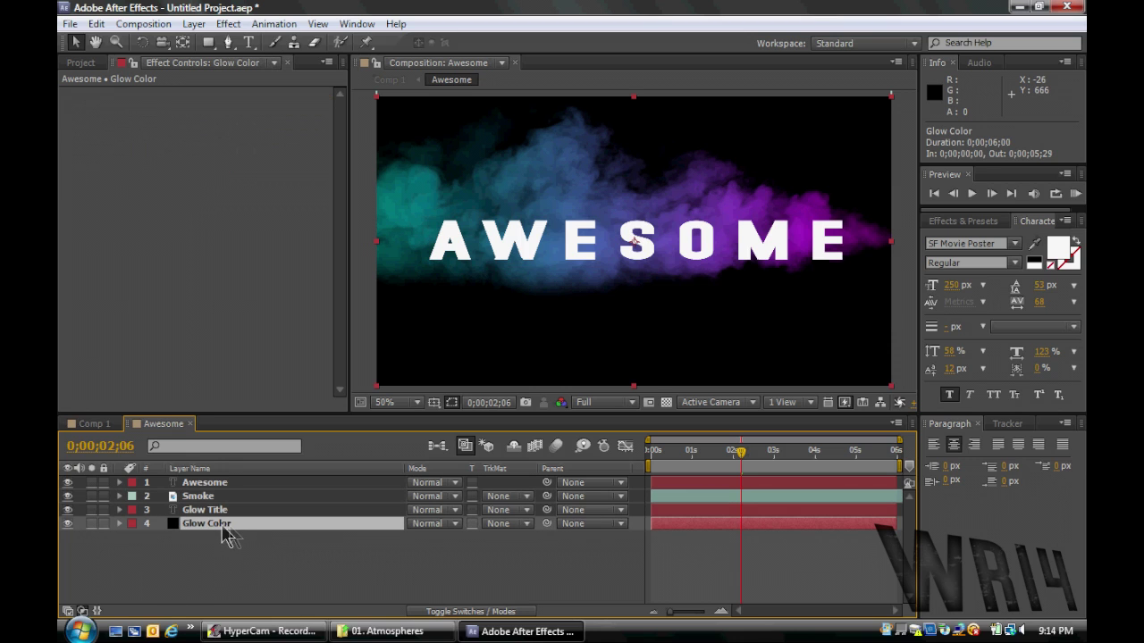
click(218, 484)
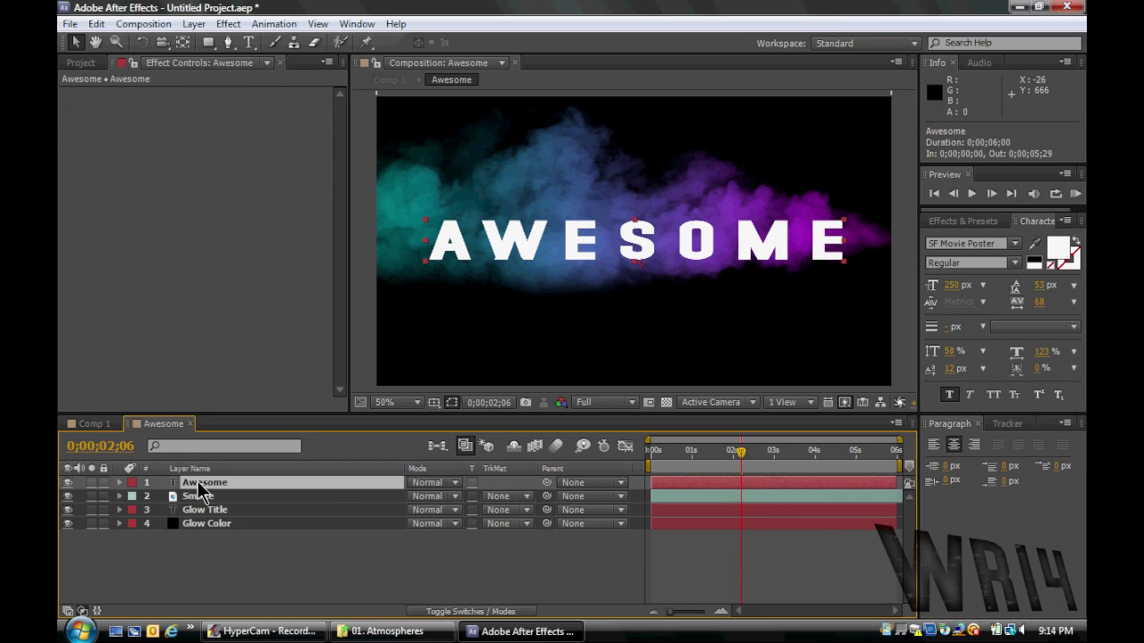
click(201, 499)
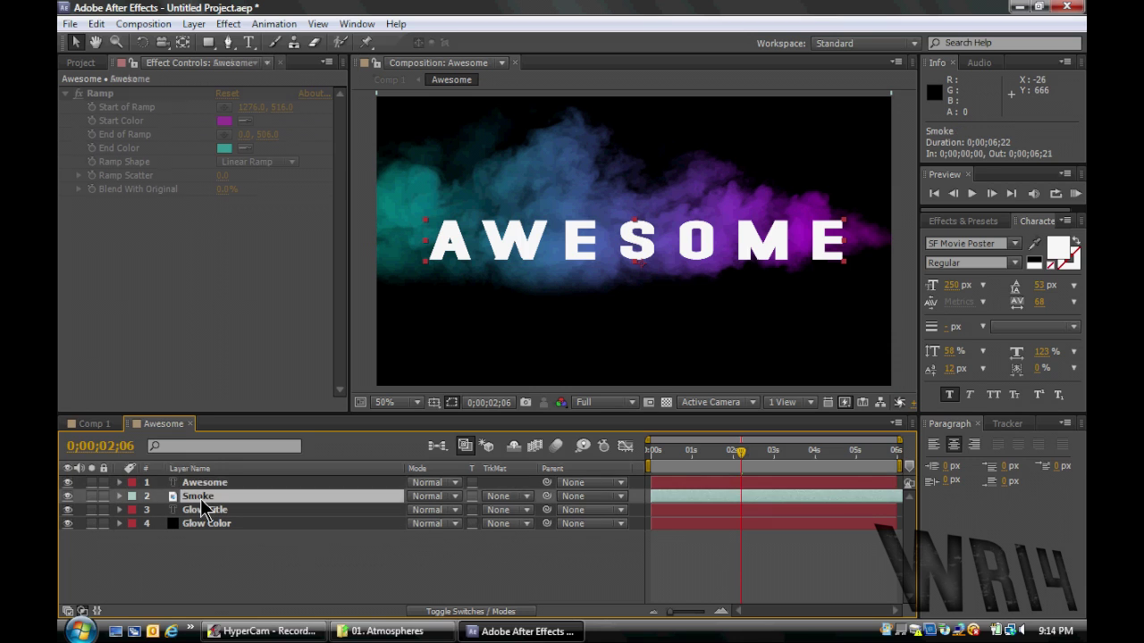
click(204, 510)
click(205, 526)
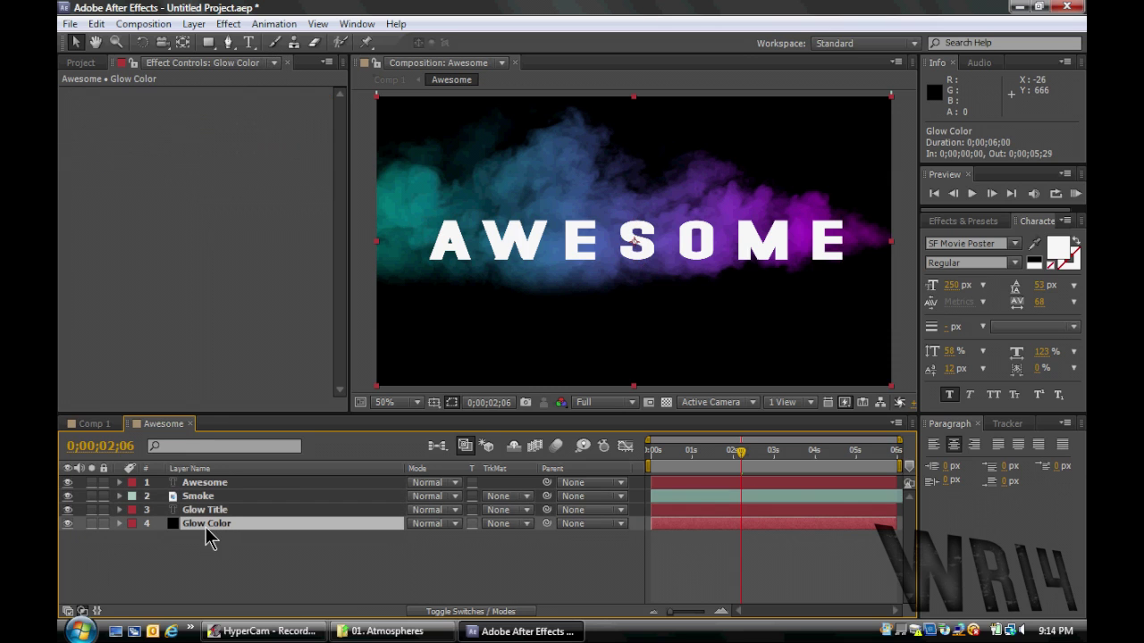
click(213, 511)
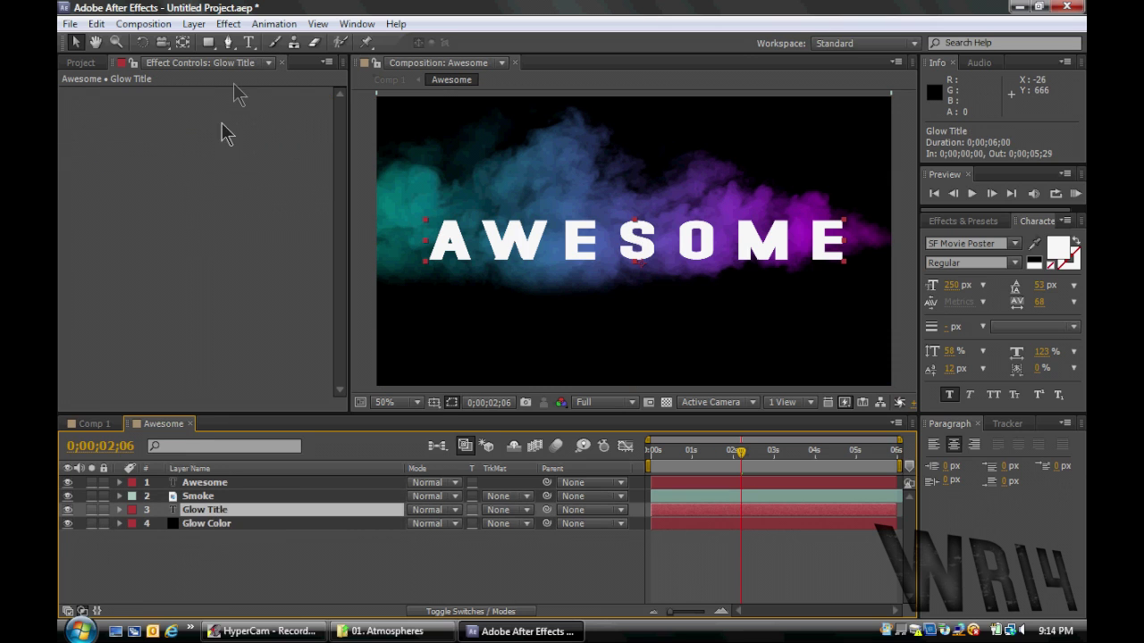
click(228, 24)
- Apply Gaussian Blur with Blurriness 25 to the Glow Title layer
mouse_move(397, 140)
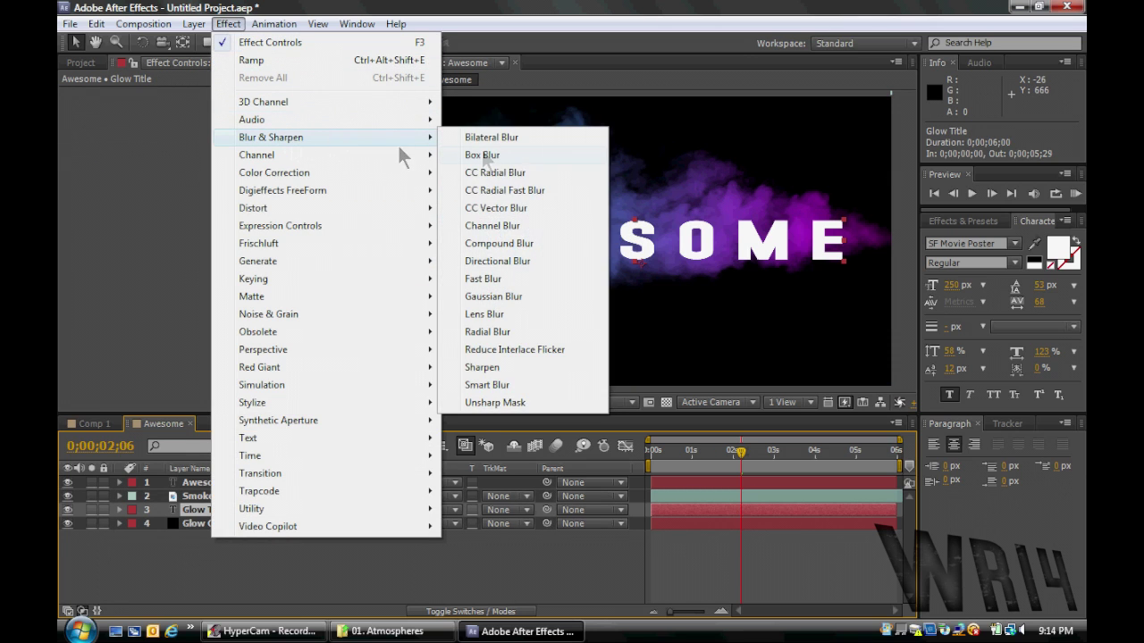
click(493, 296)
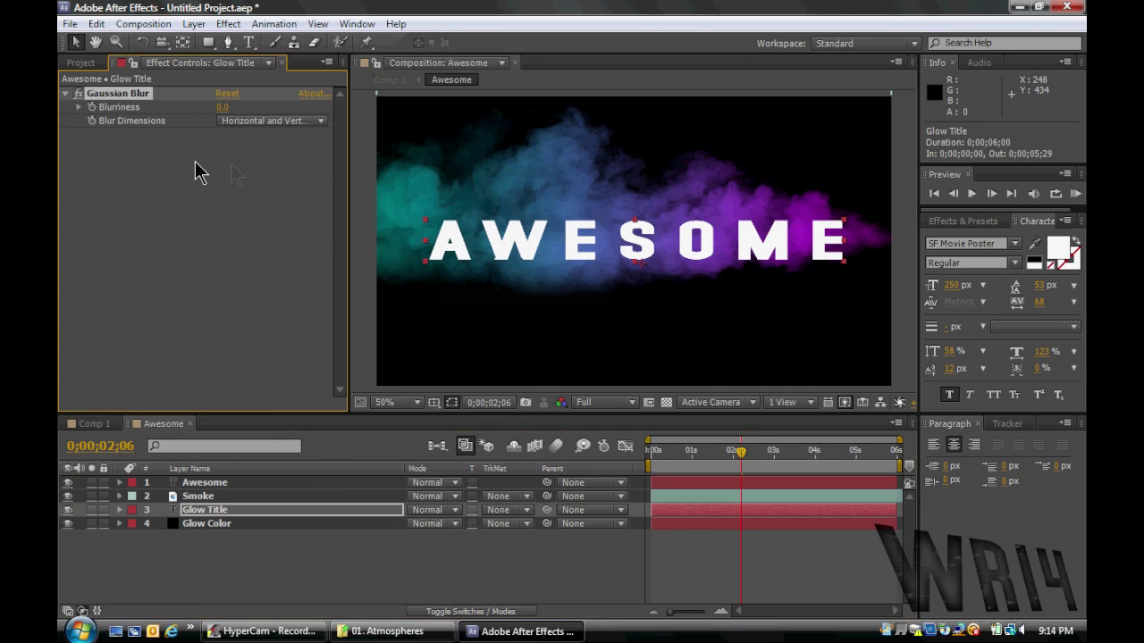
click(229, 108)
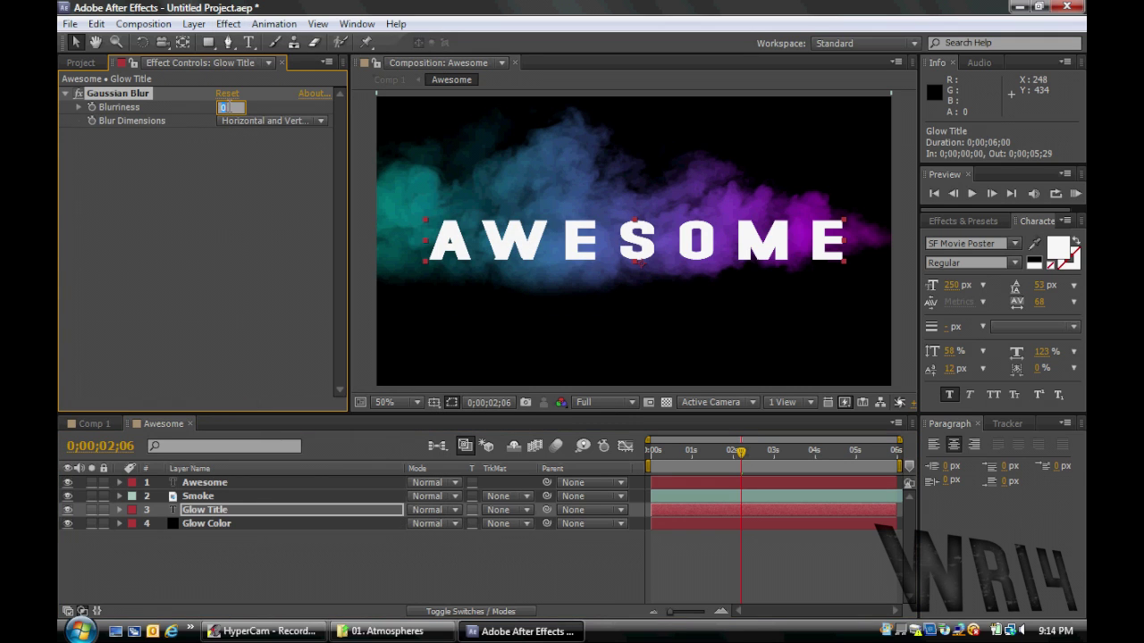
key(Return)
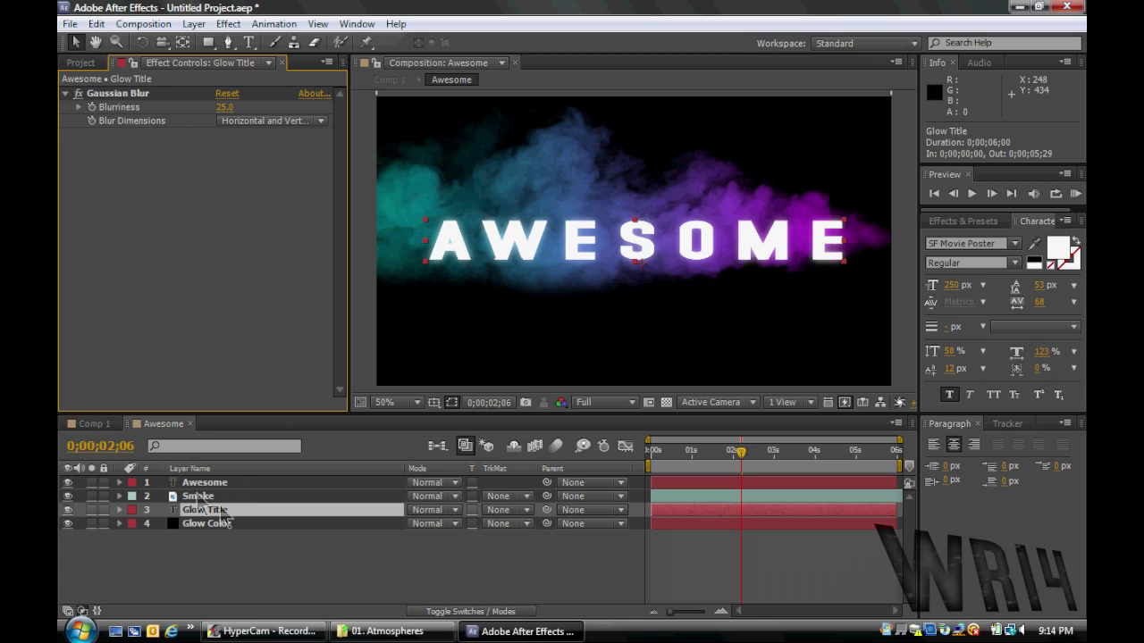
click(295, 571)
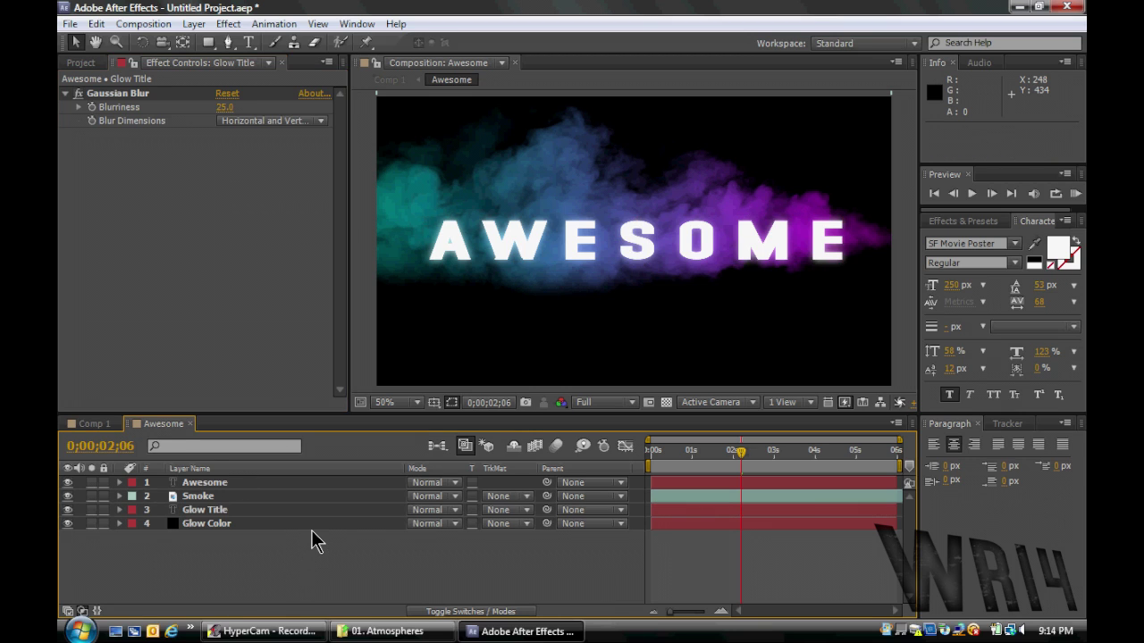
- Set Glow Color's TrkMat to Alpha Matte 'Glow Title' and Smoke's TrkMat to Alpha Matte 'Awesome'
click(235, 523)
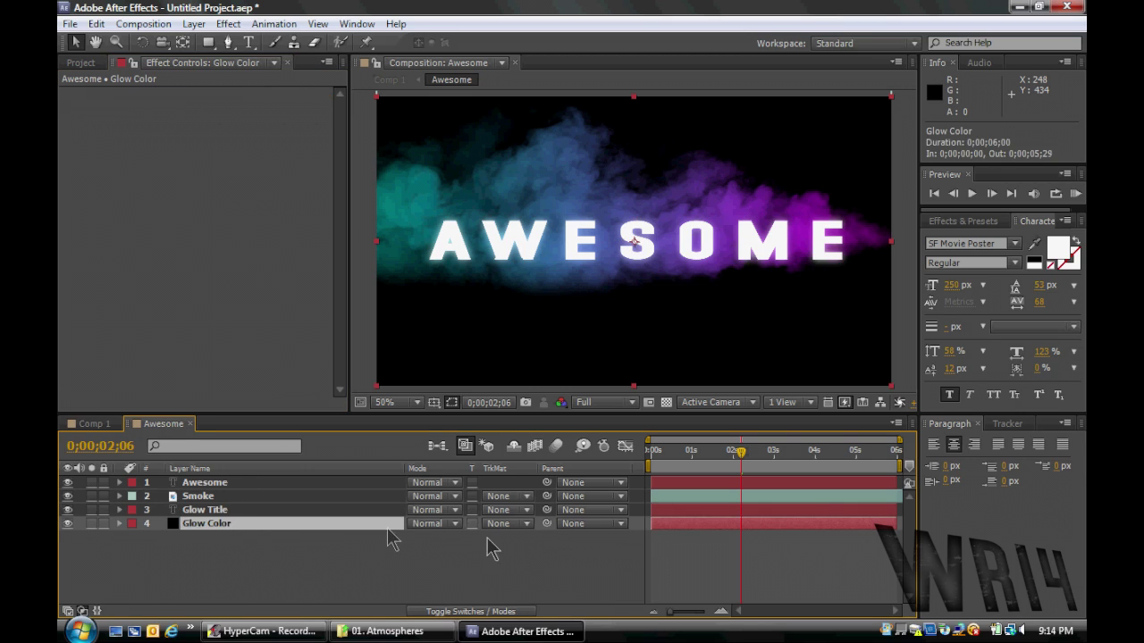
click(519, 524)
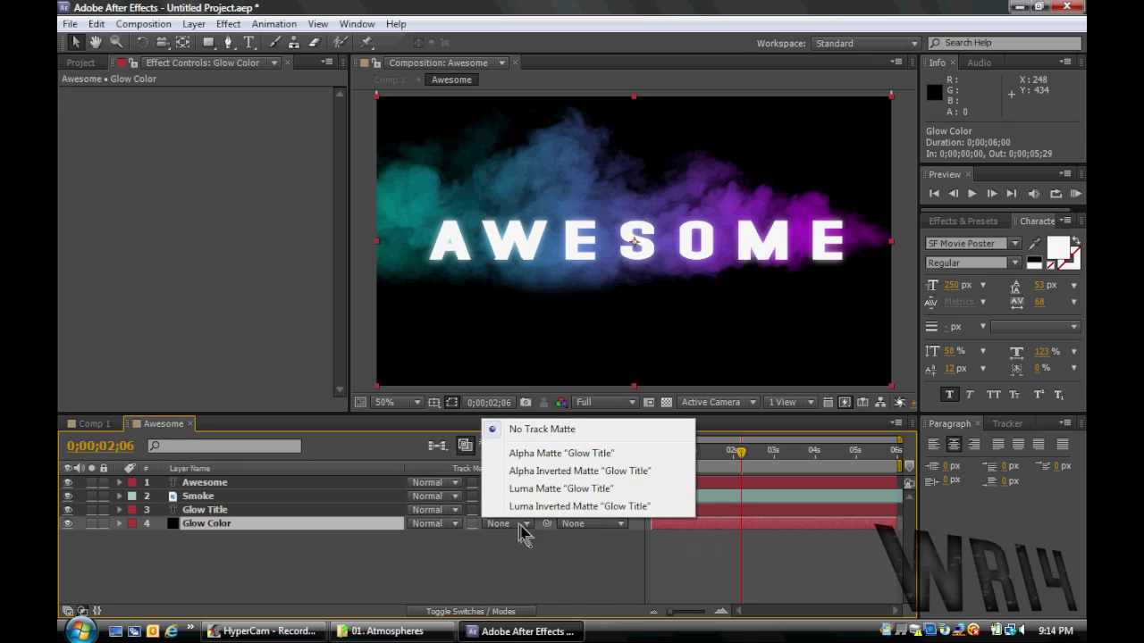
click(540, 455)
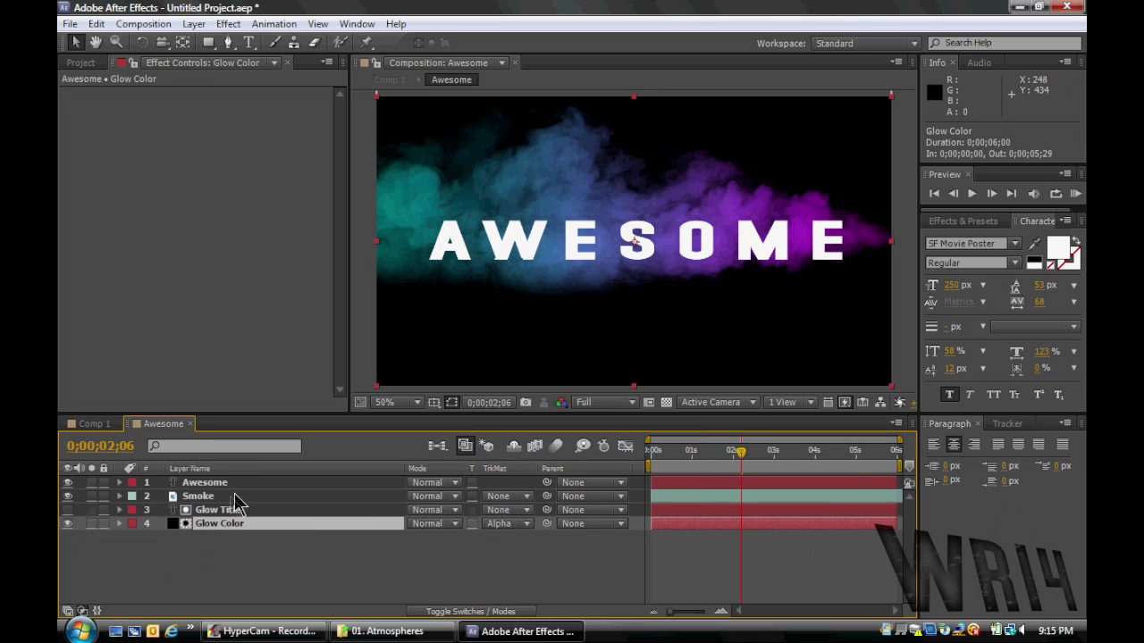
click(200, 496)
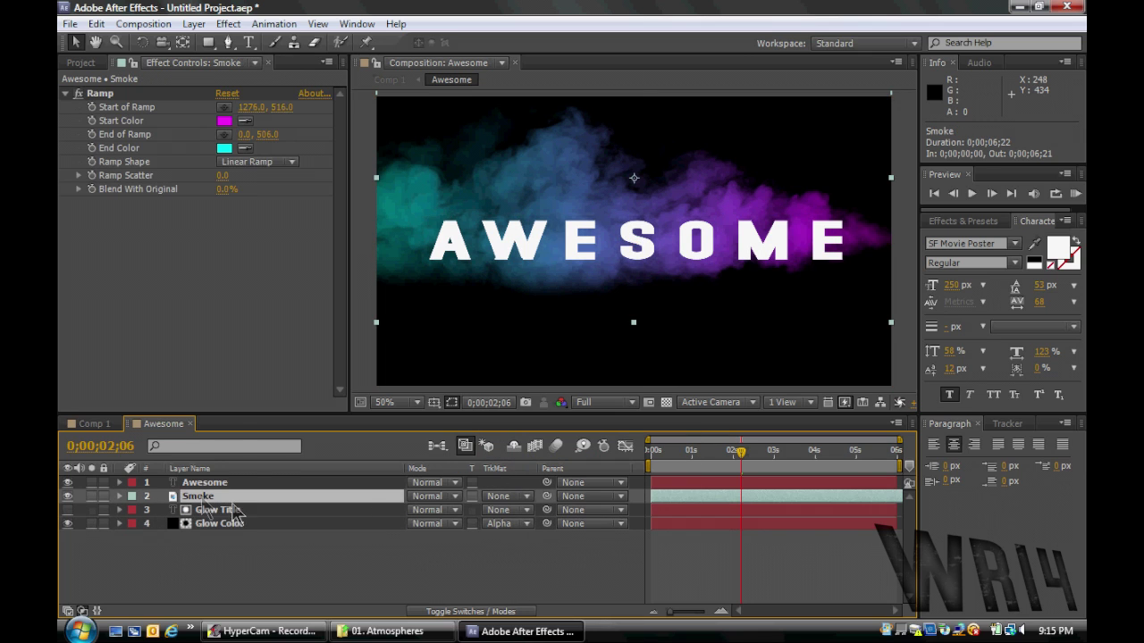
click(516, 496)
click(531, 539)
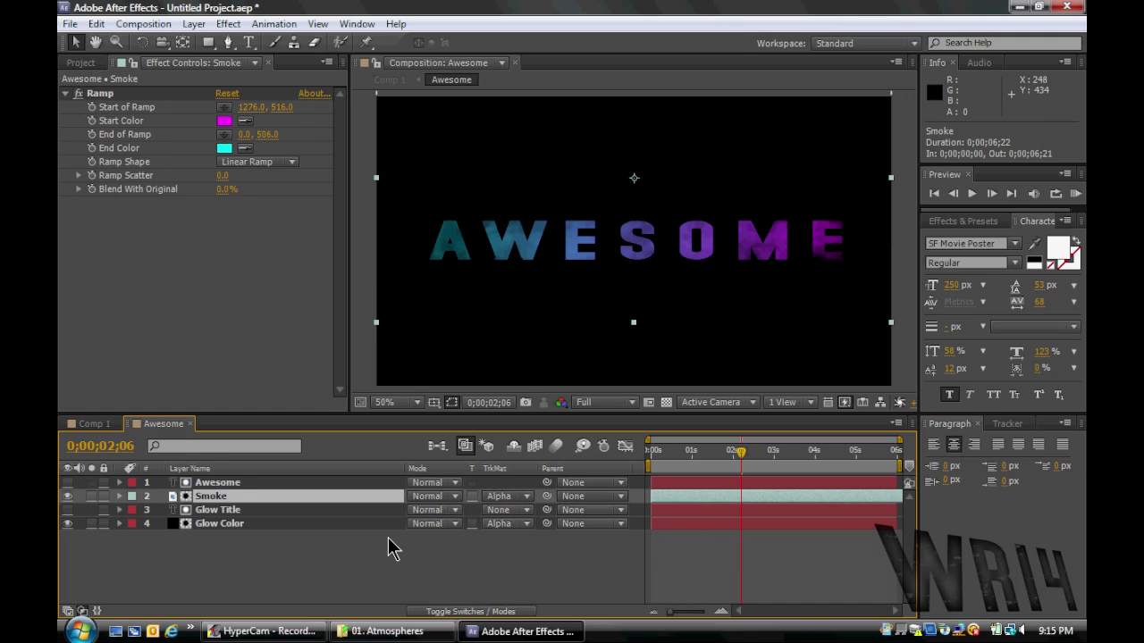
- Toggle the transparency grid to check the mattes, then glance at Comp 1 and return to Awesome
click(666, 403)
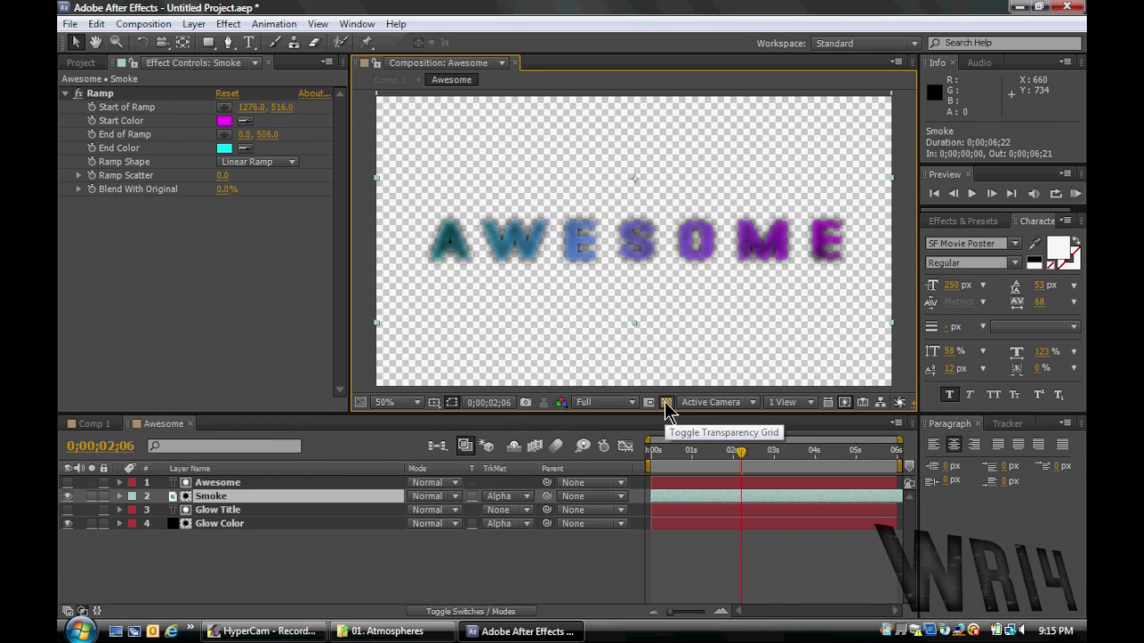
click(666, 403)
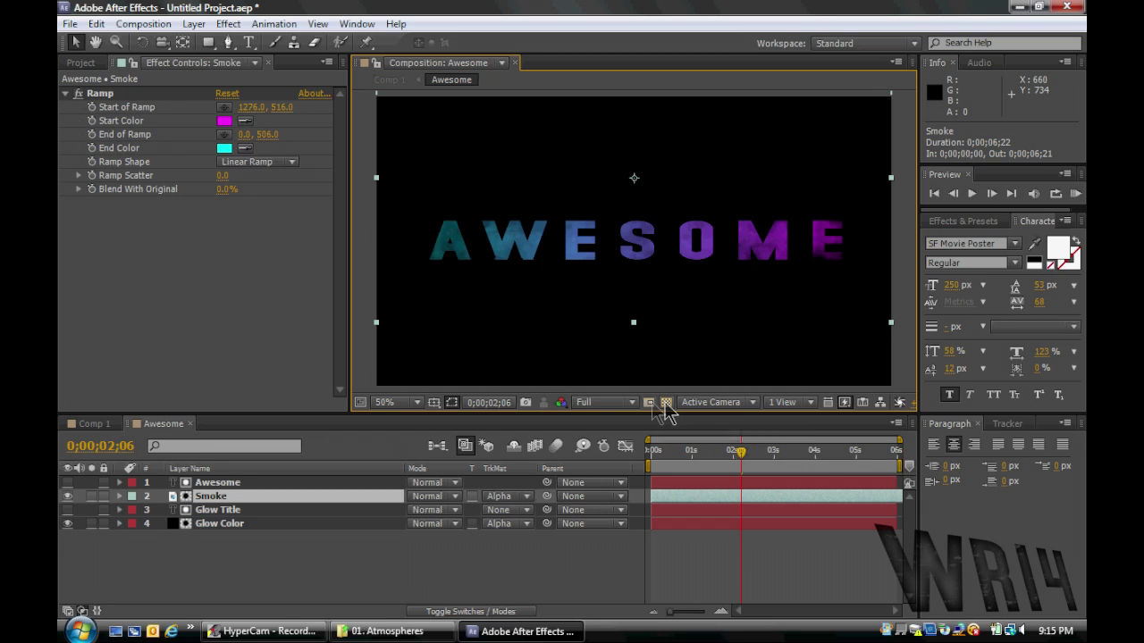
click(666, 403)
click(665, 403)
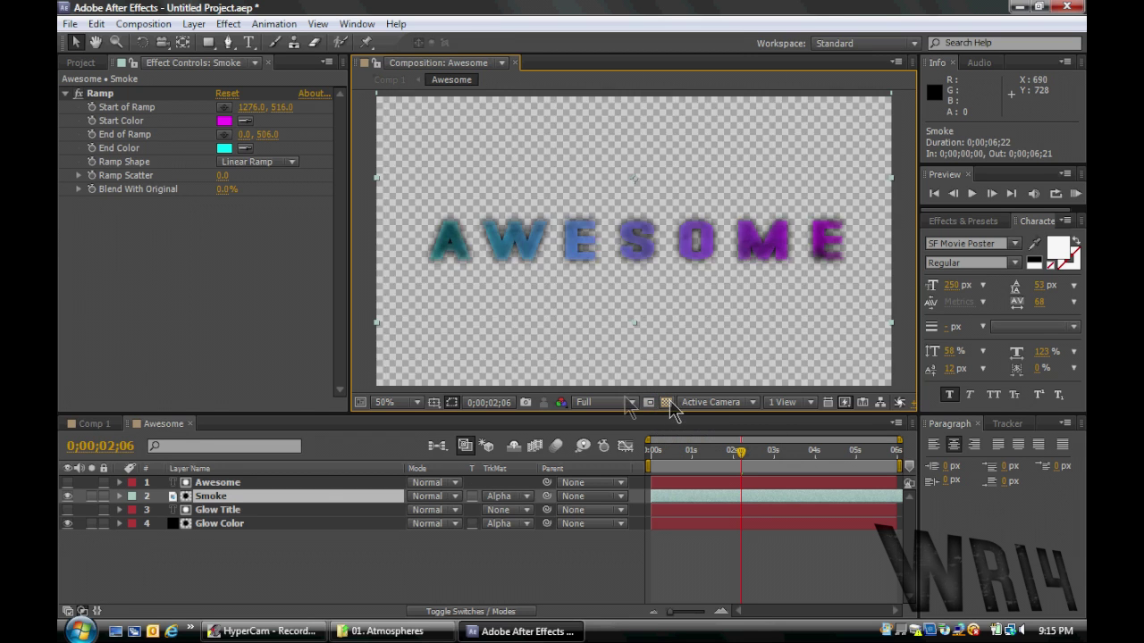
click(218, 525)
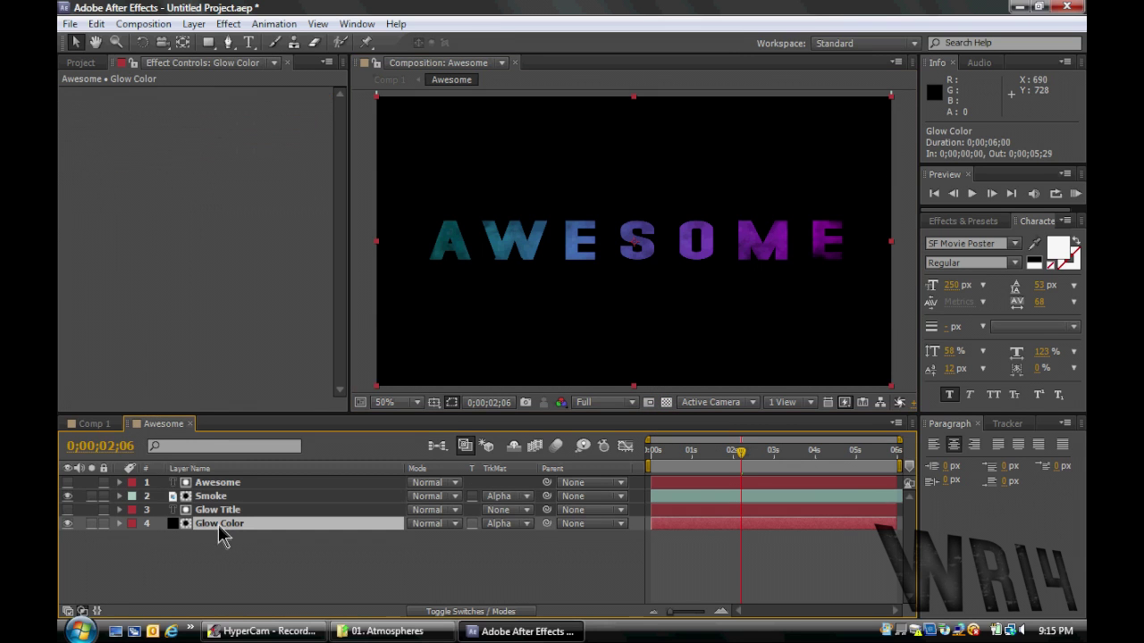
click(96, 423)
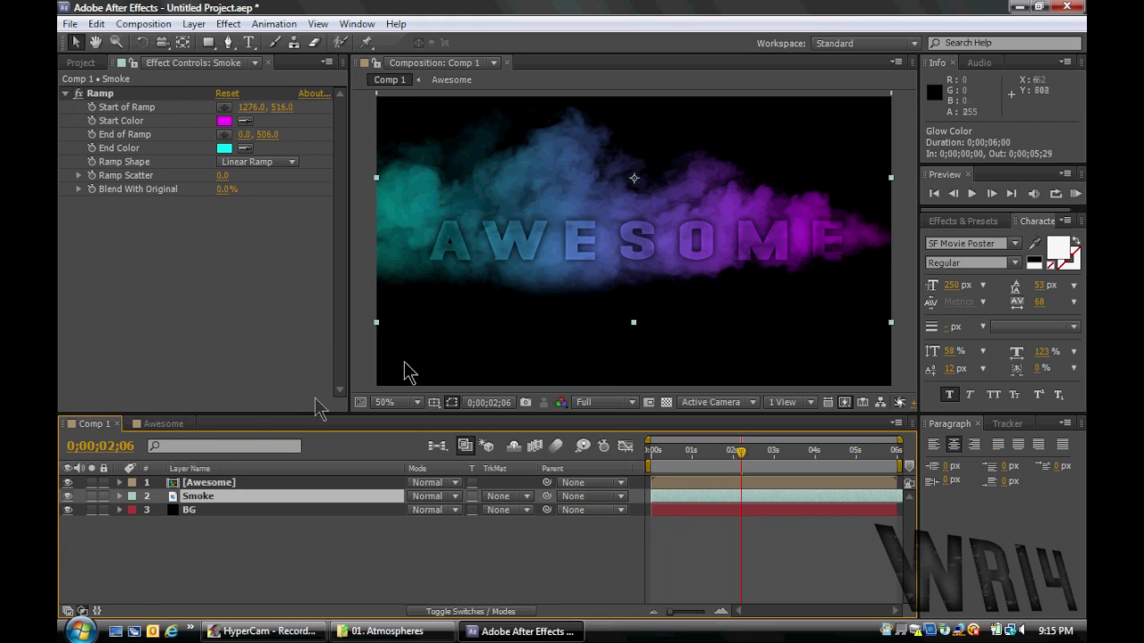
click(162, 424)
- Copy the four AWESOME title layers and paste them into Comp 1
click(222, 482)
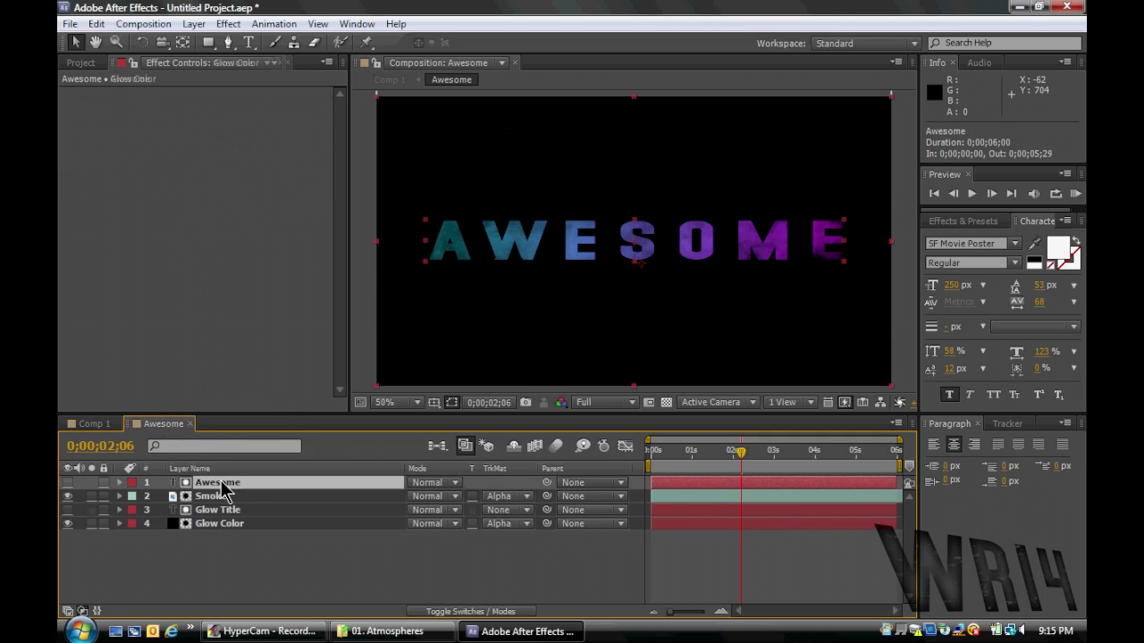
shift+click(229, 527)
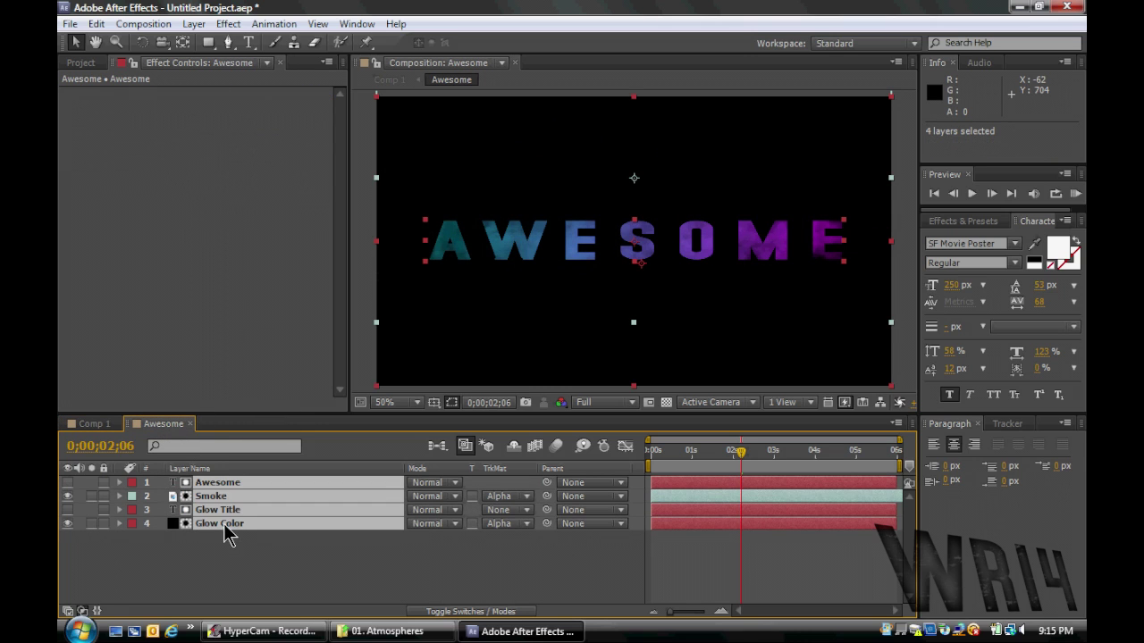
click(93, 424)
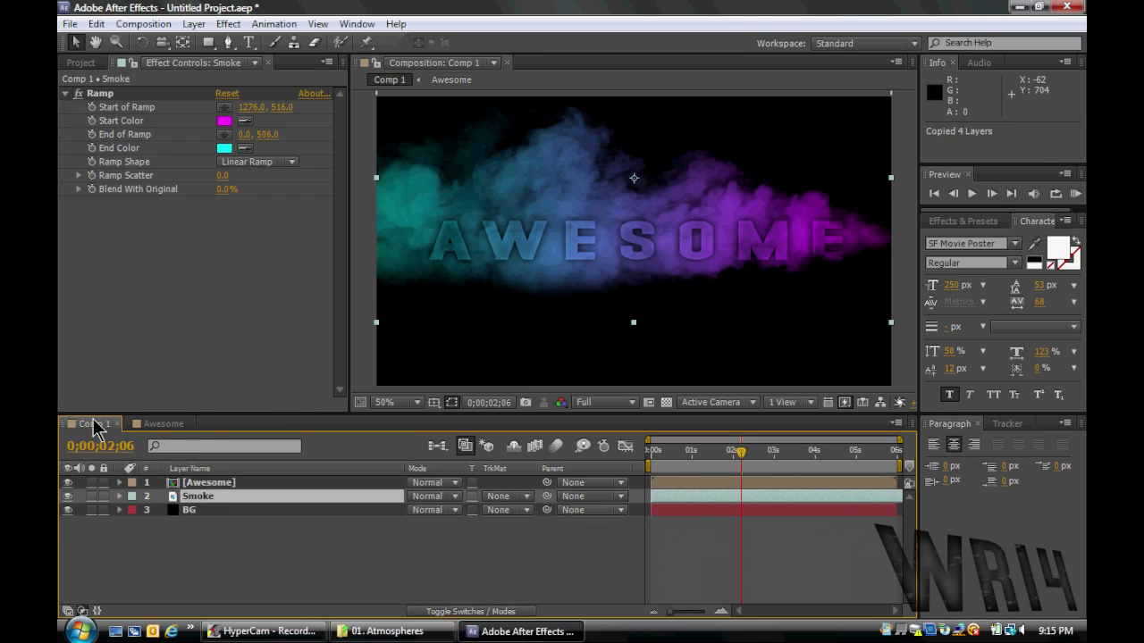
click(204, 545)
key(ctrl+v)
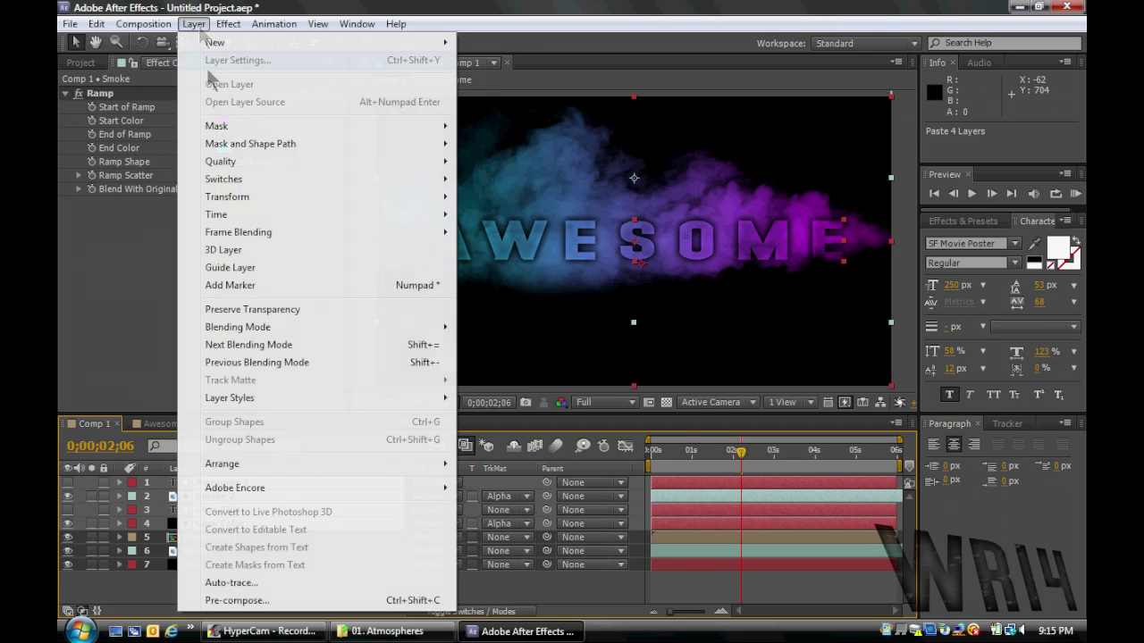
- Pre-compose the pasted layers into a new composition named 'productions'
click(227, 600)
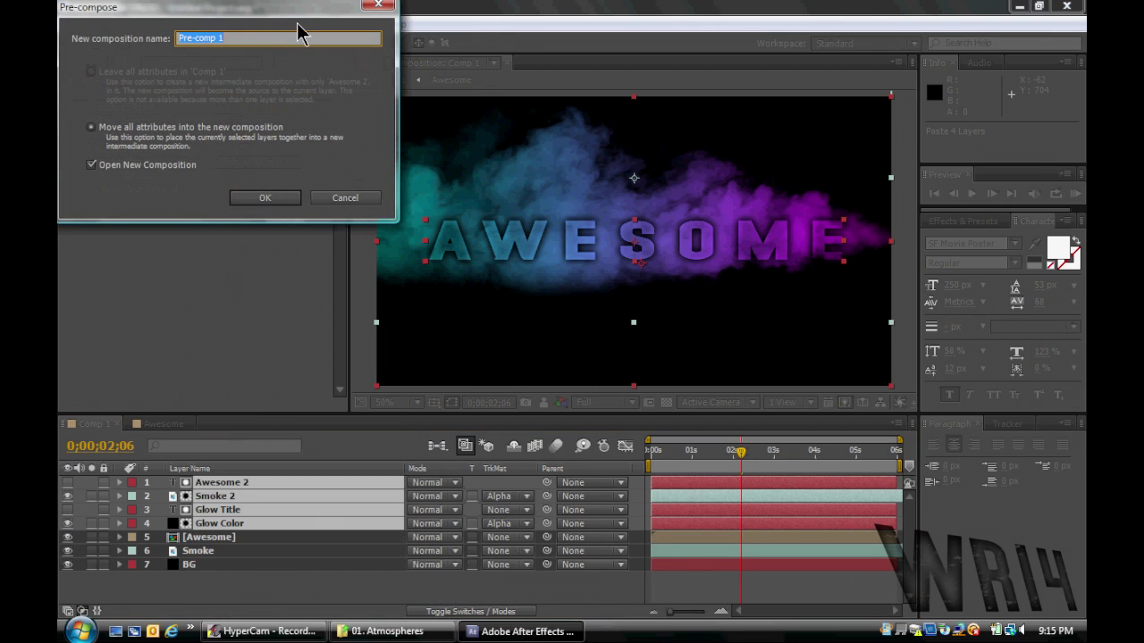
text(productions)
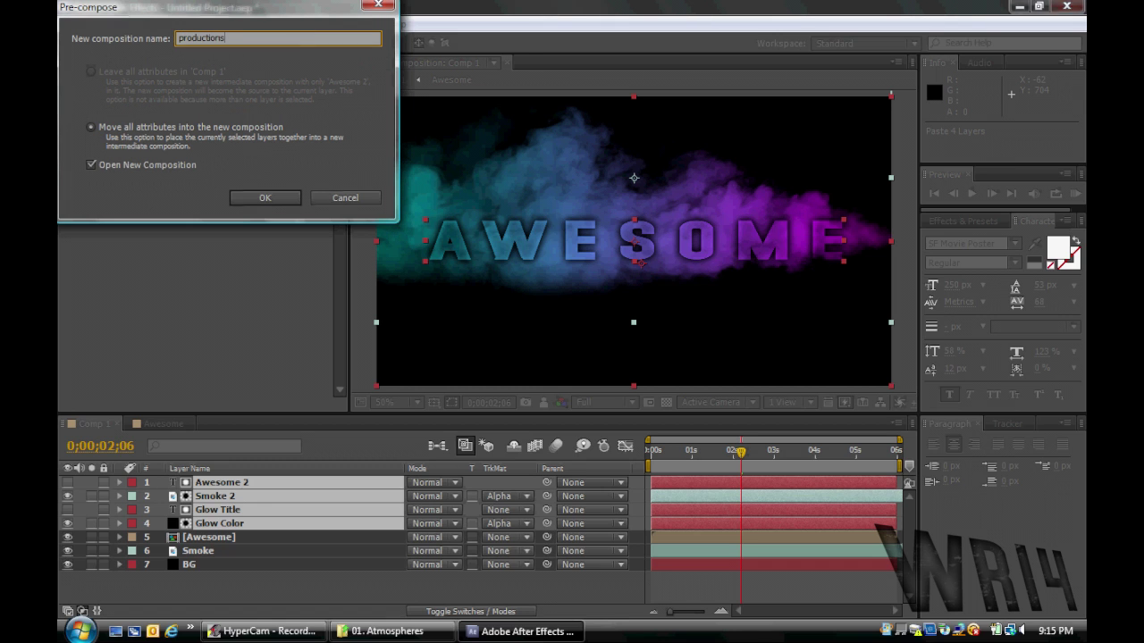
key(Return)
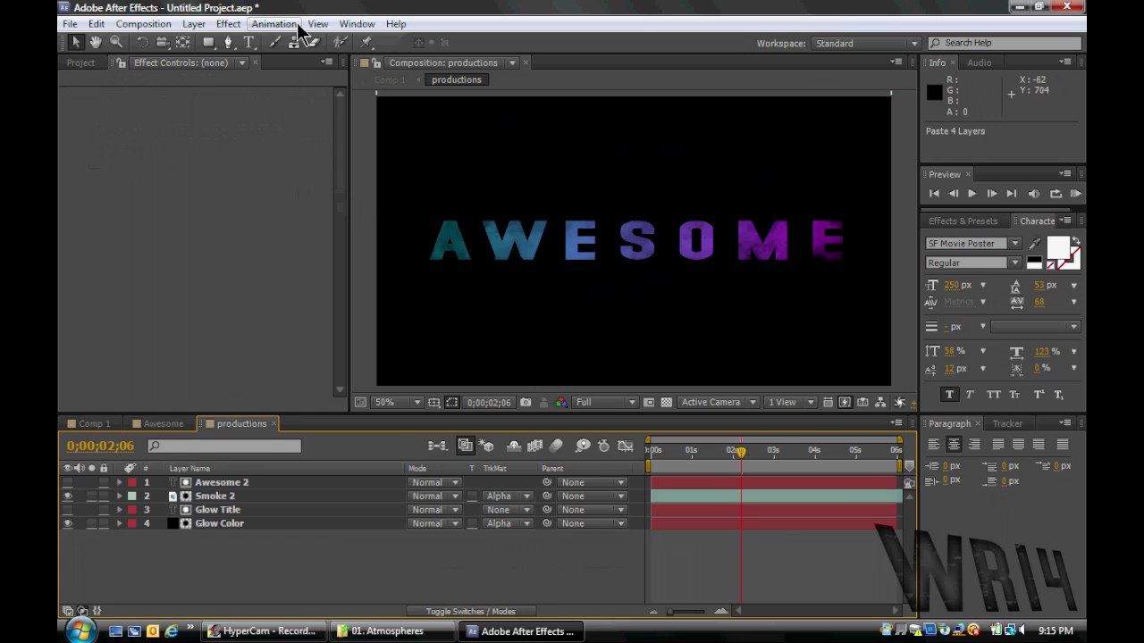
- Retype the Awesome 2 text layer to read PRODUCTIONS
click(221, 510)
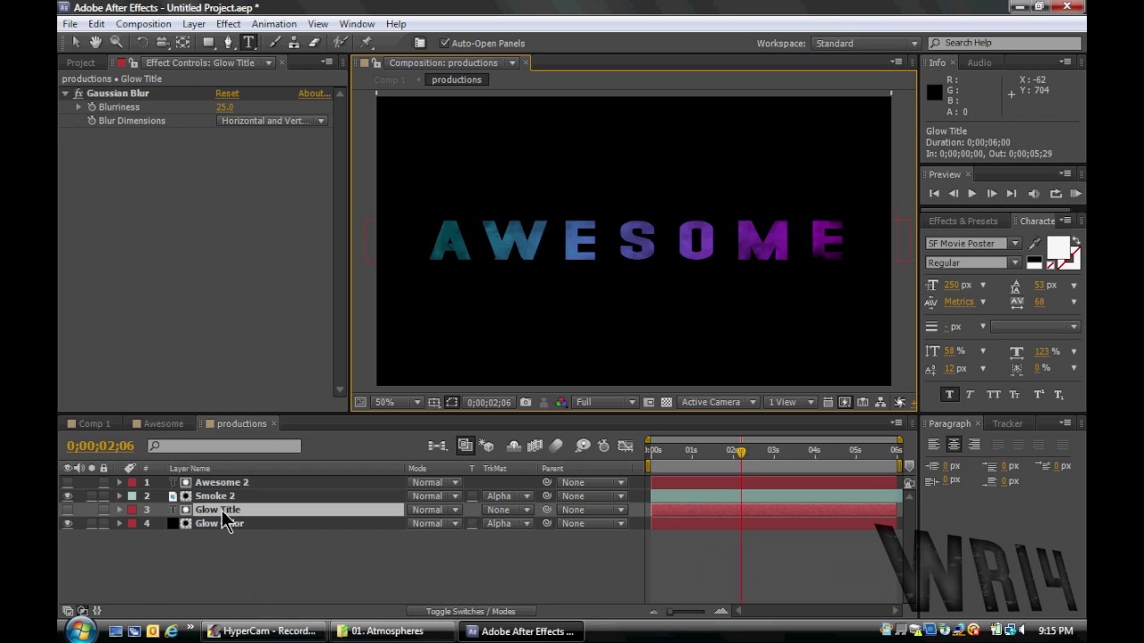
click(224, 581)
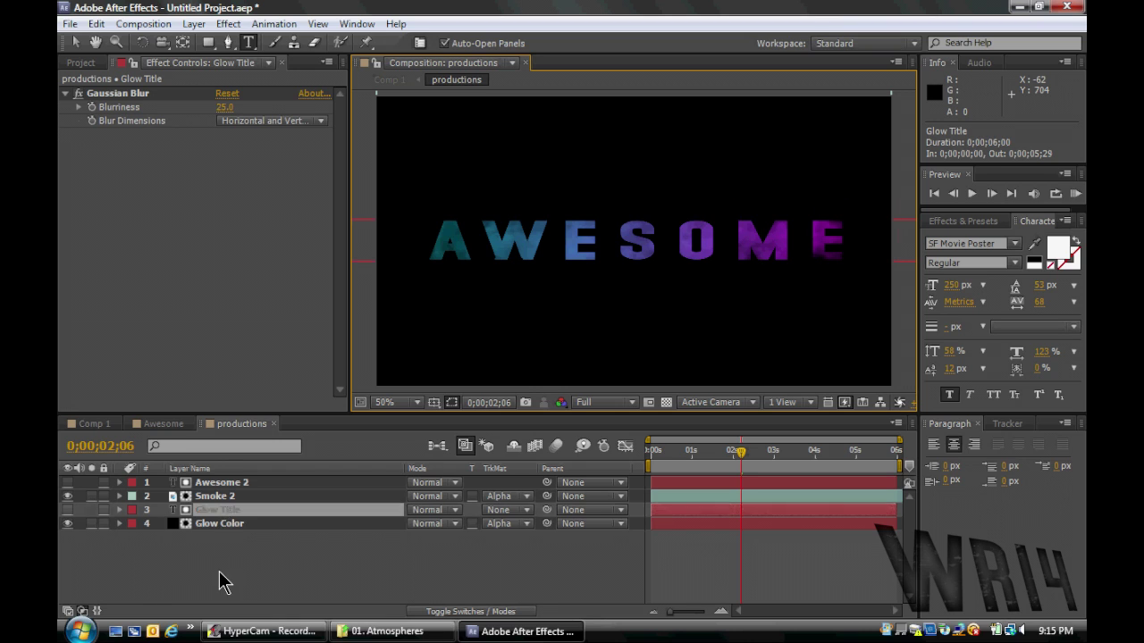
click(234, 484)
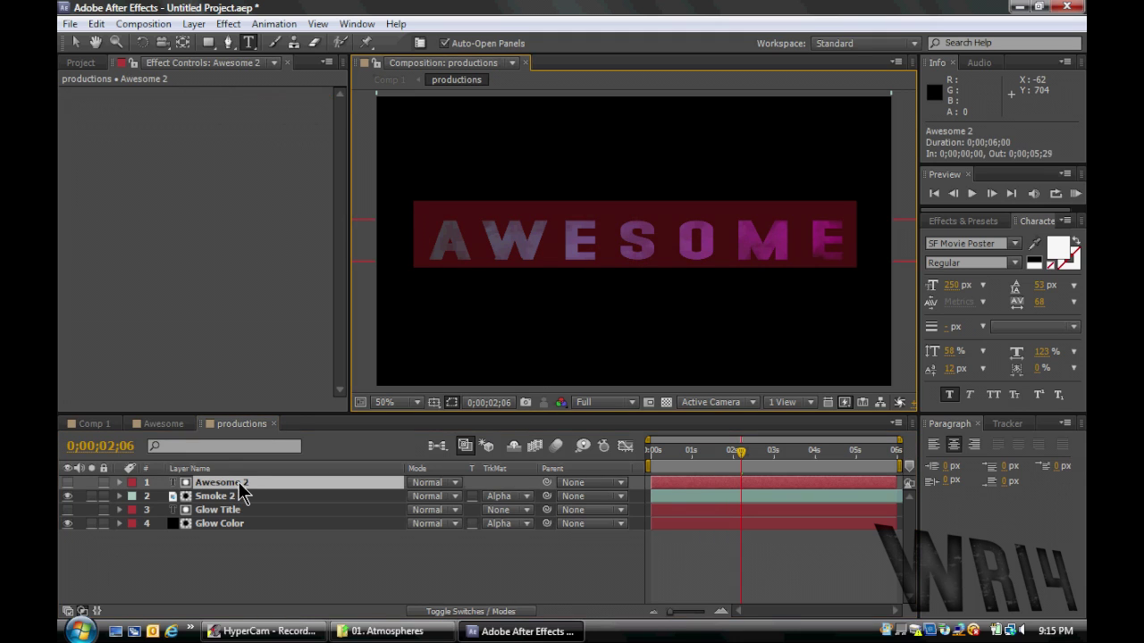
text(PR)
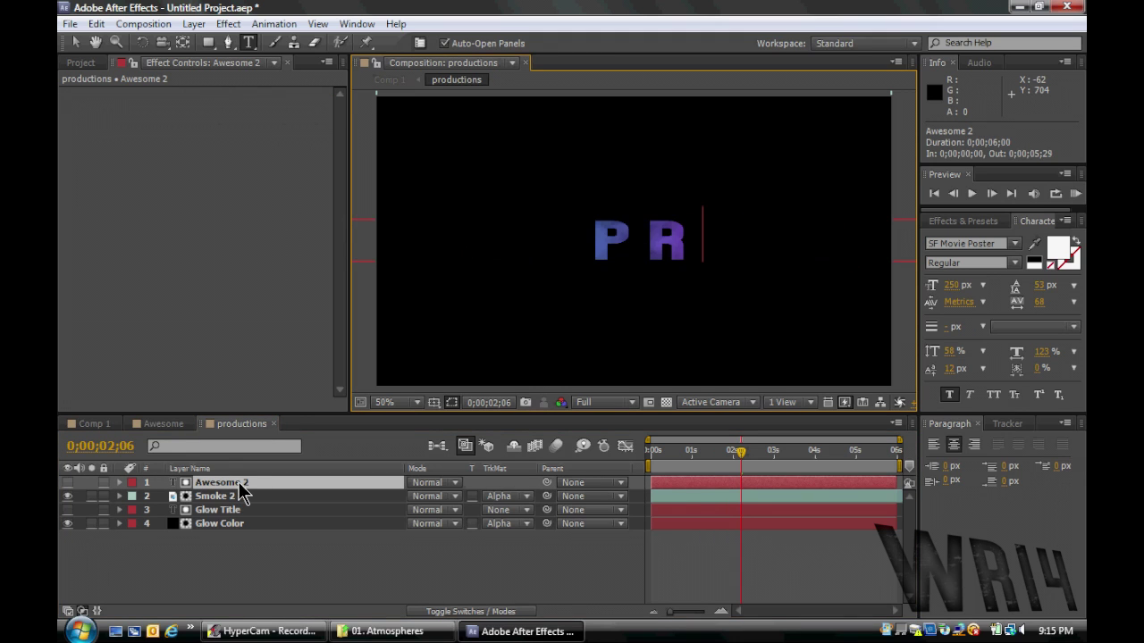
text(ODUCTION)
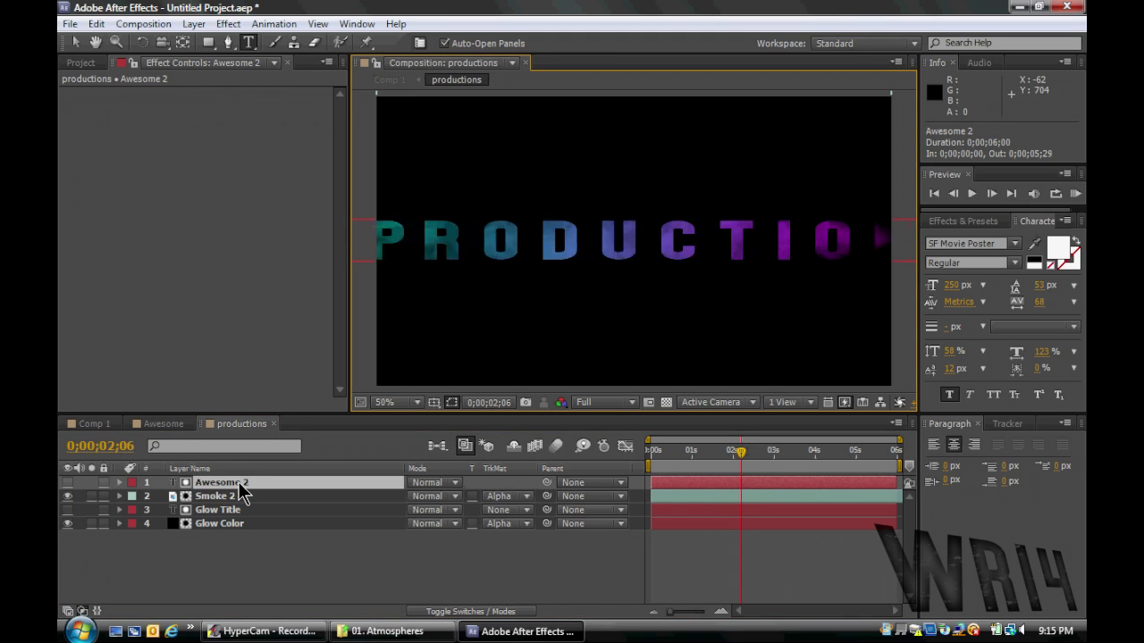
text(S)
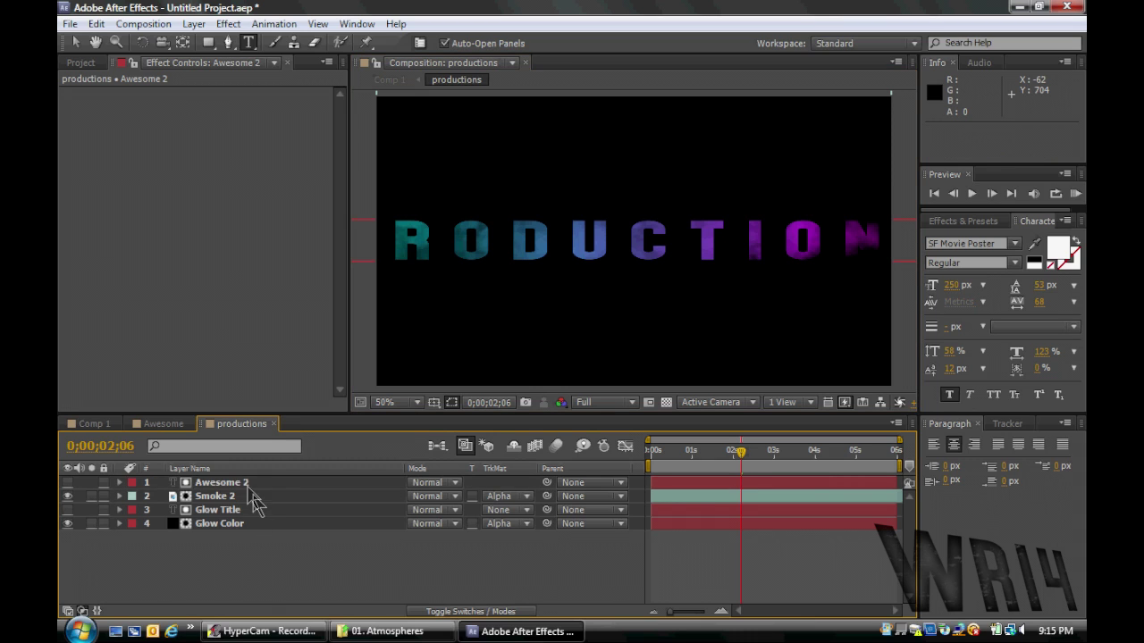
click(247, 486)
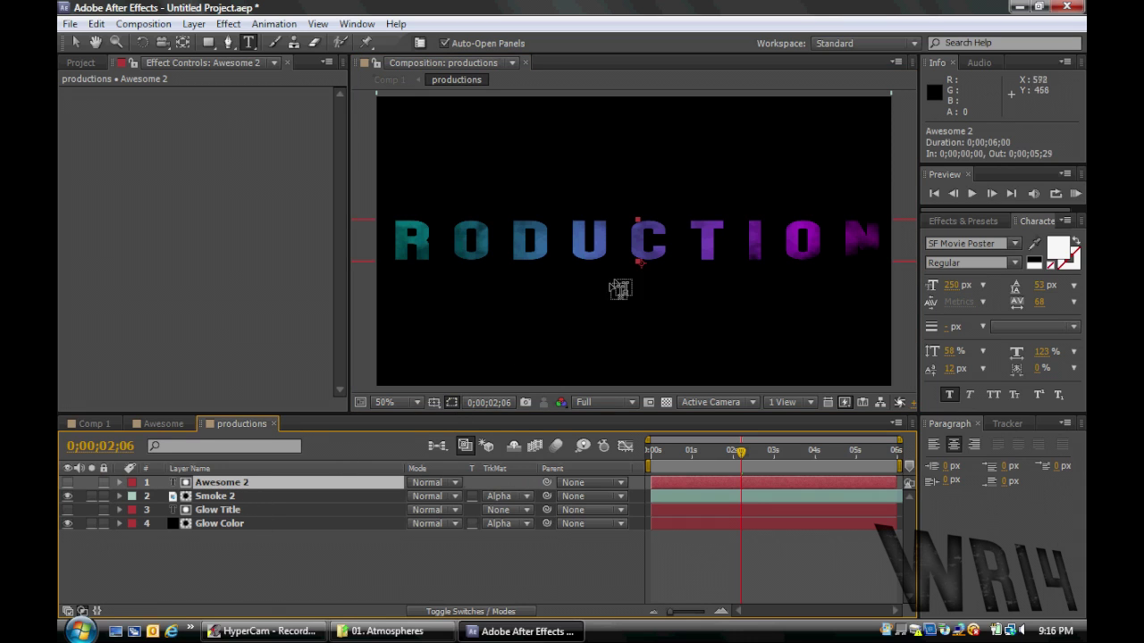
click(75, 42)
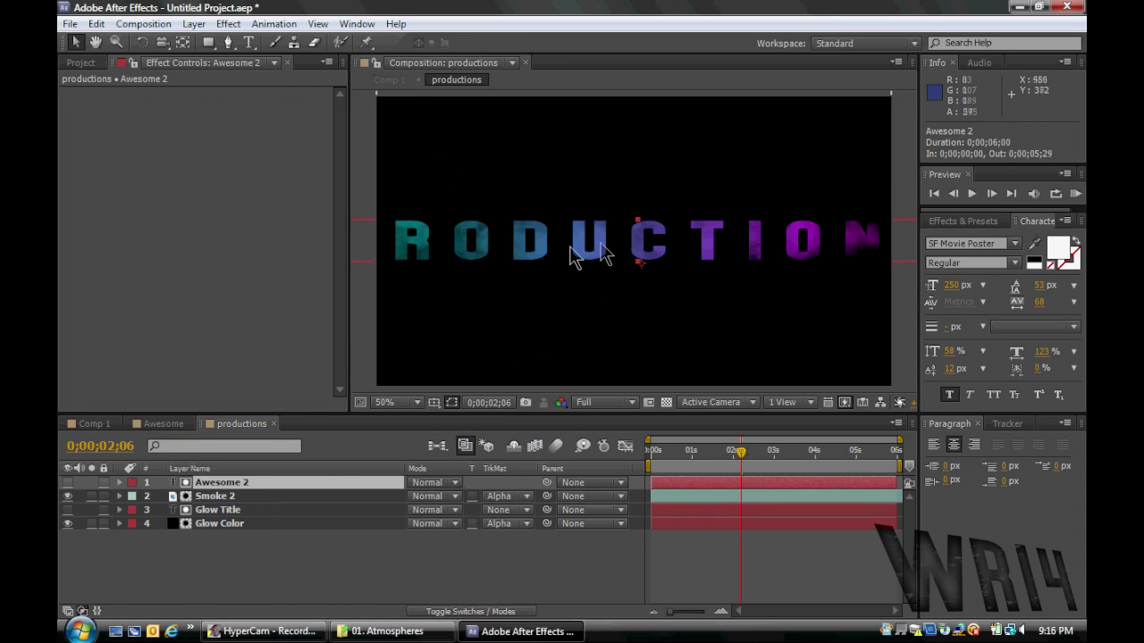
- Set the font size to 175 px on both the Awesome 2 and Glow Title layers
click(234, 483)
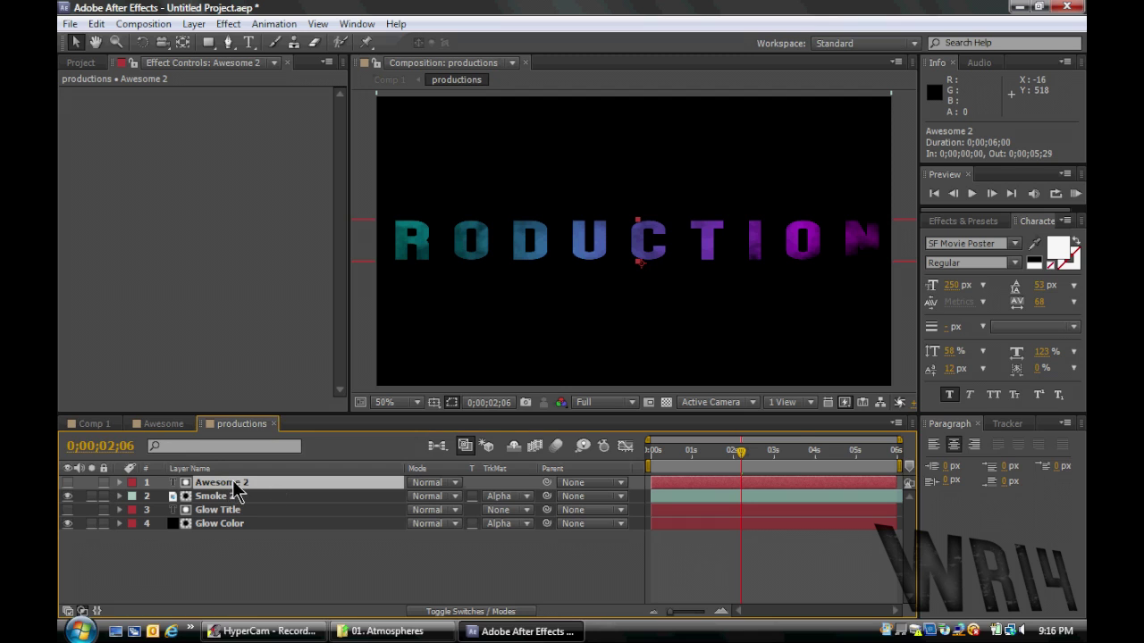
click(953, 285)
text(175)
key(Return)
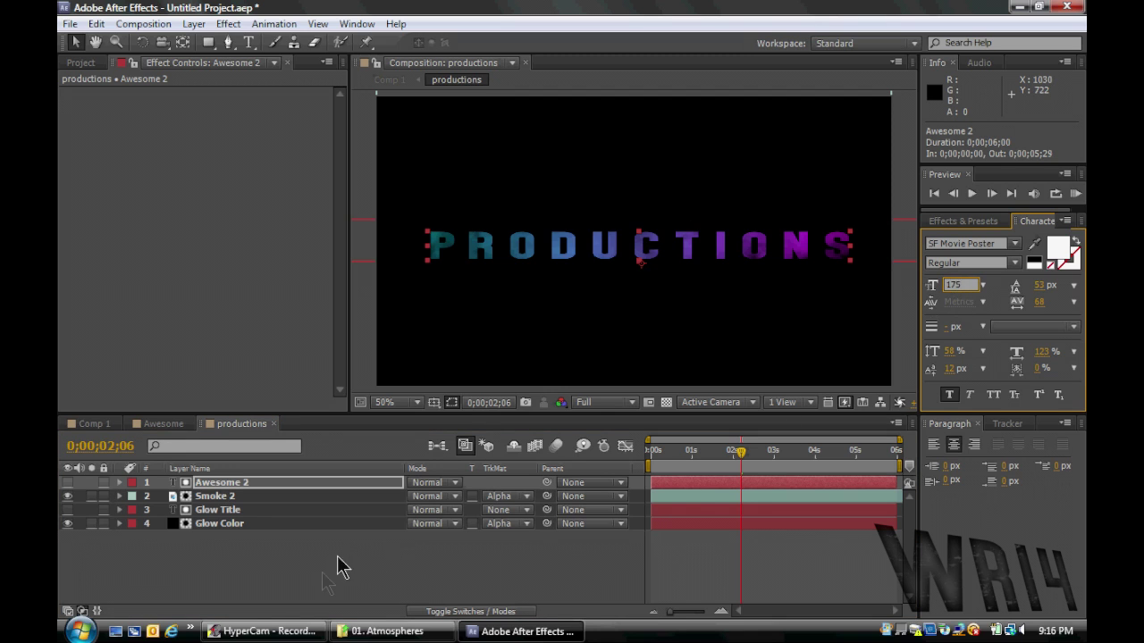
click(330, 569)
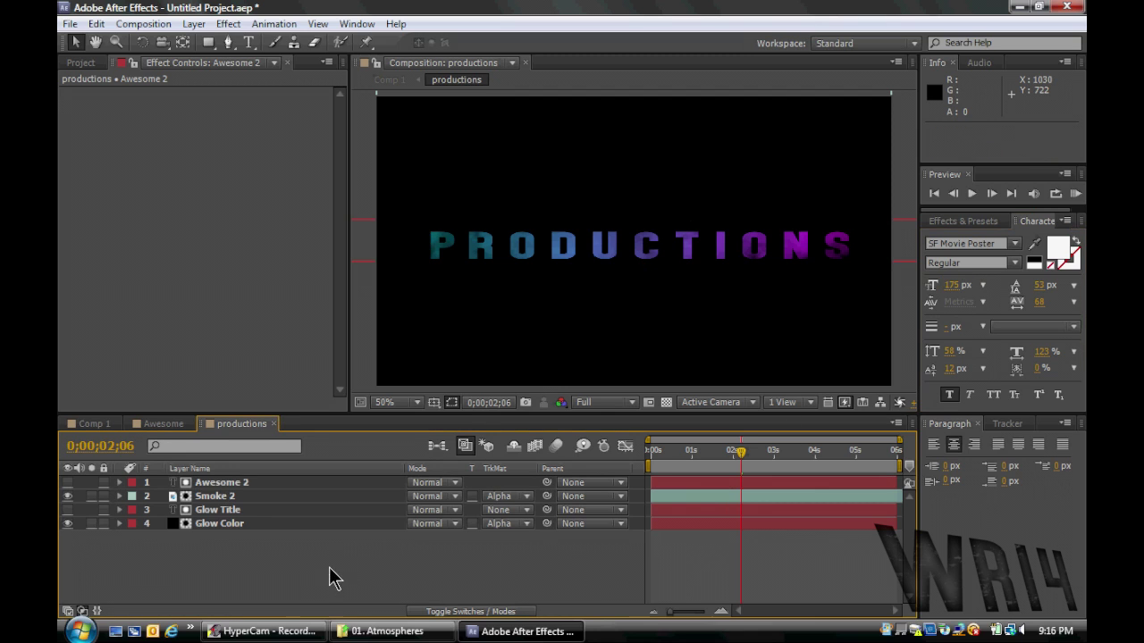
click(227, 511)
click(239, 487)
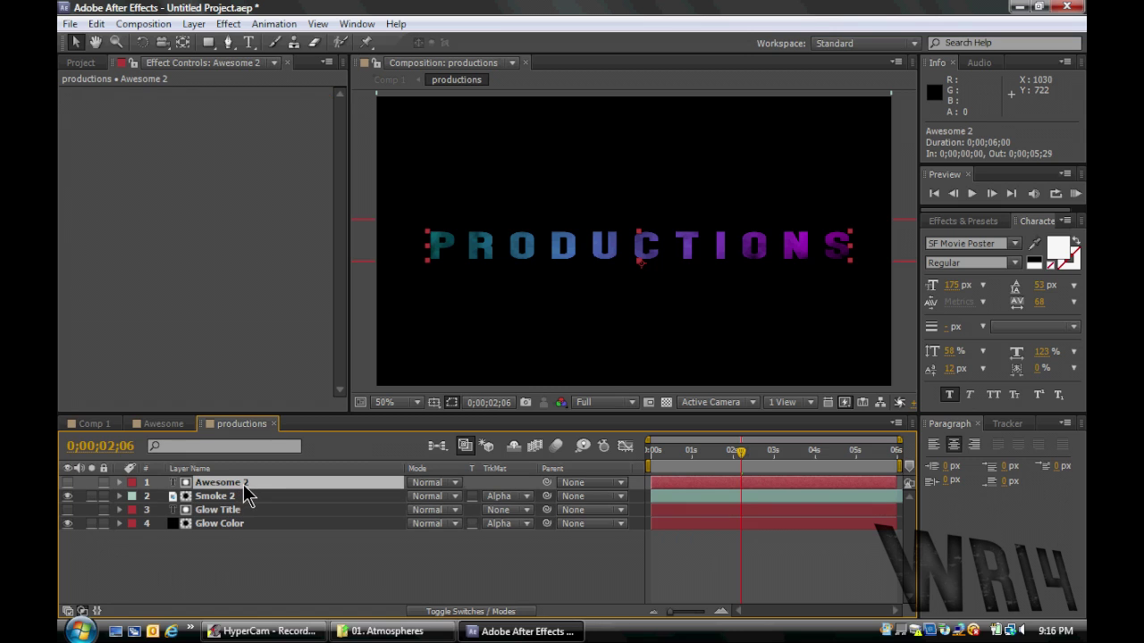
click(237, 509)
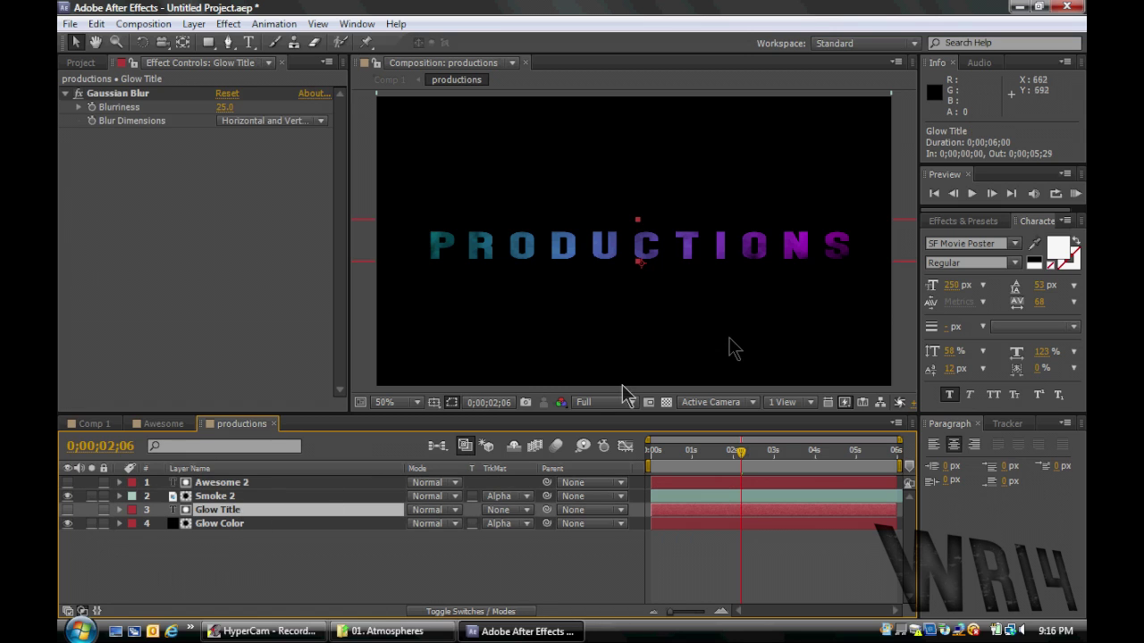
click(951, 285)
text(1)
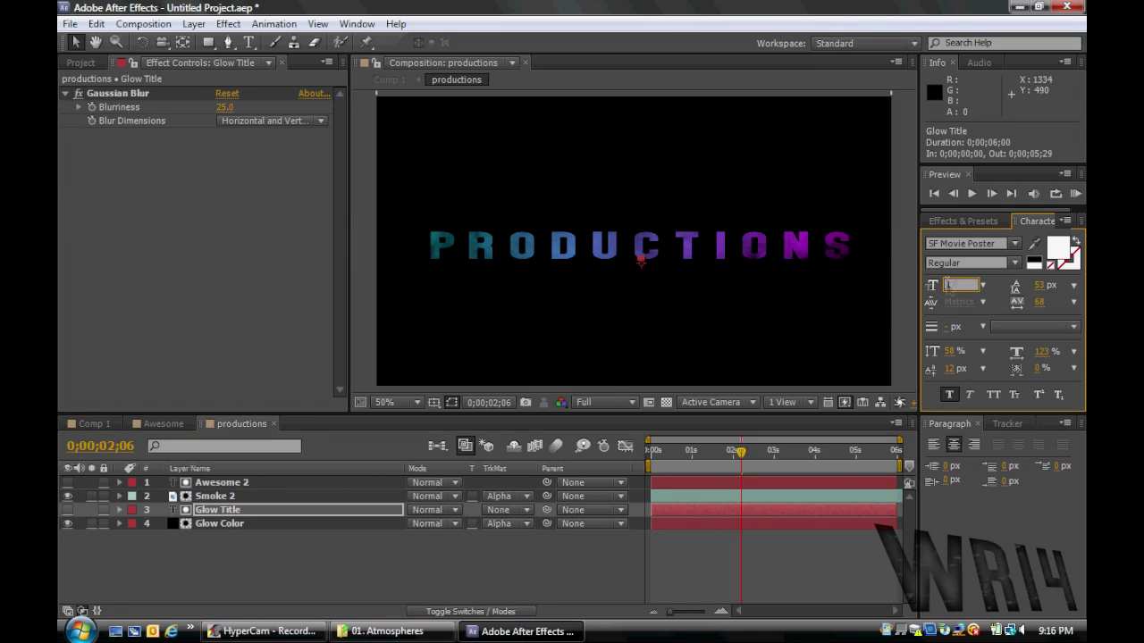
text(75)
key(Return)
click(352, 570)
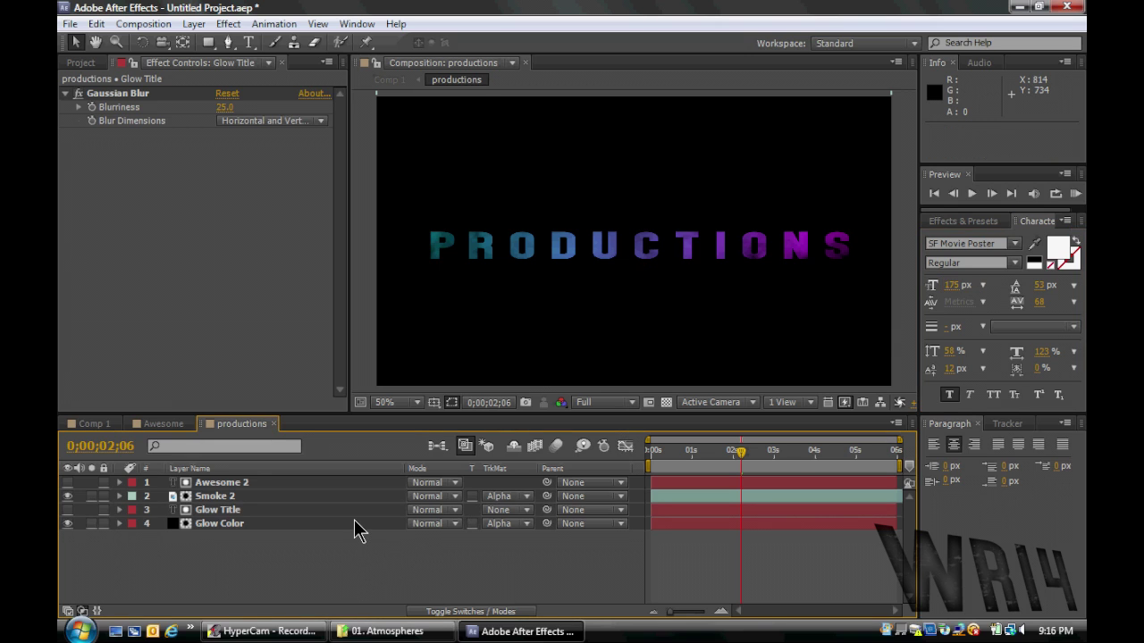
- In Comp 1, hide the [Awesome] layer and scrub ahead to preview PRODUCTIONS
click(104, 421)
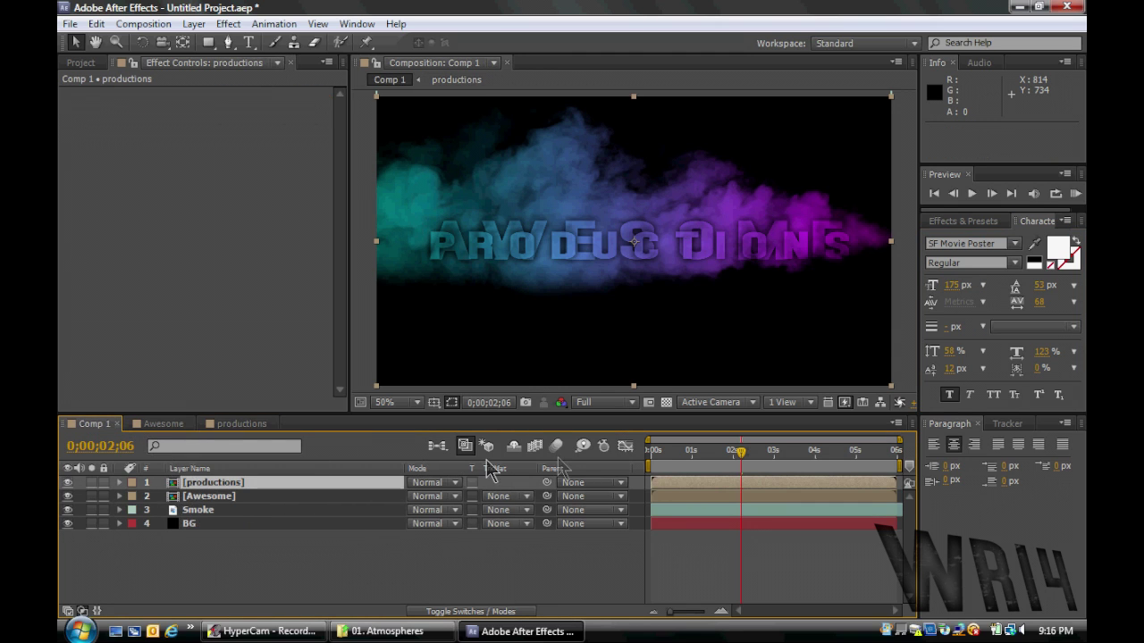
click(67, 497)
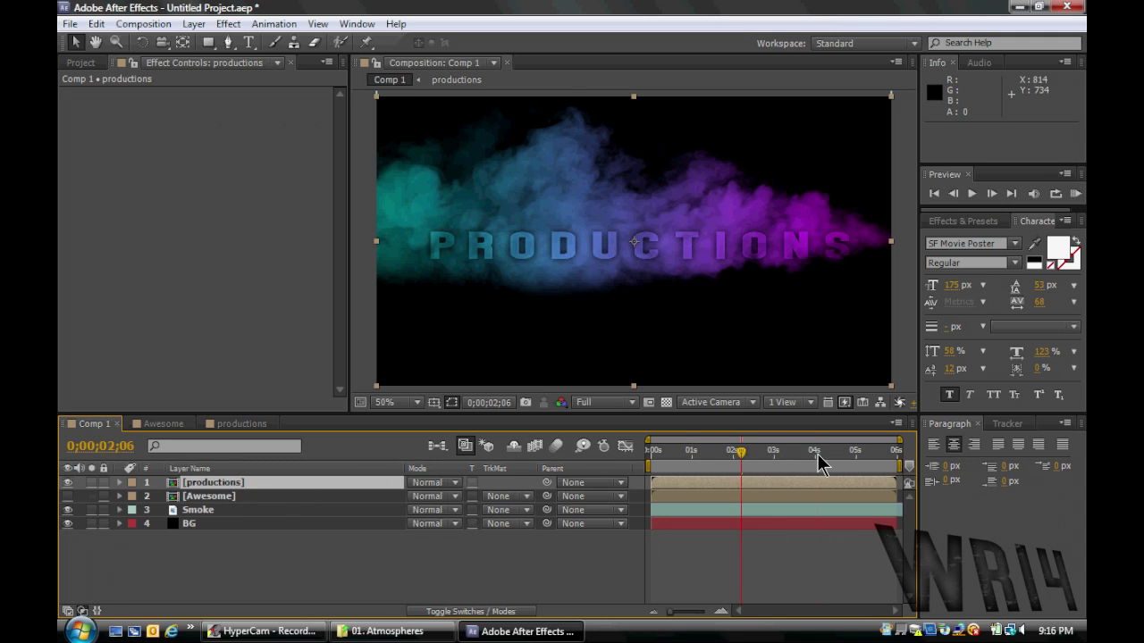
drag(820, 463, 759, 463)
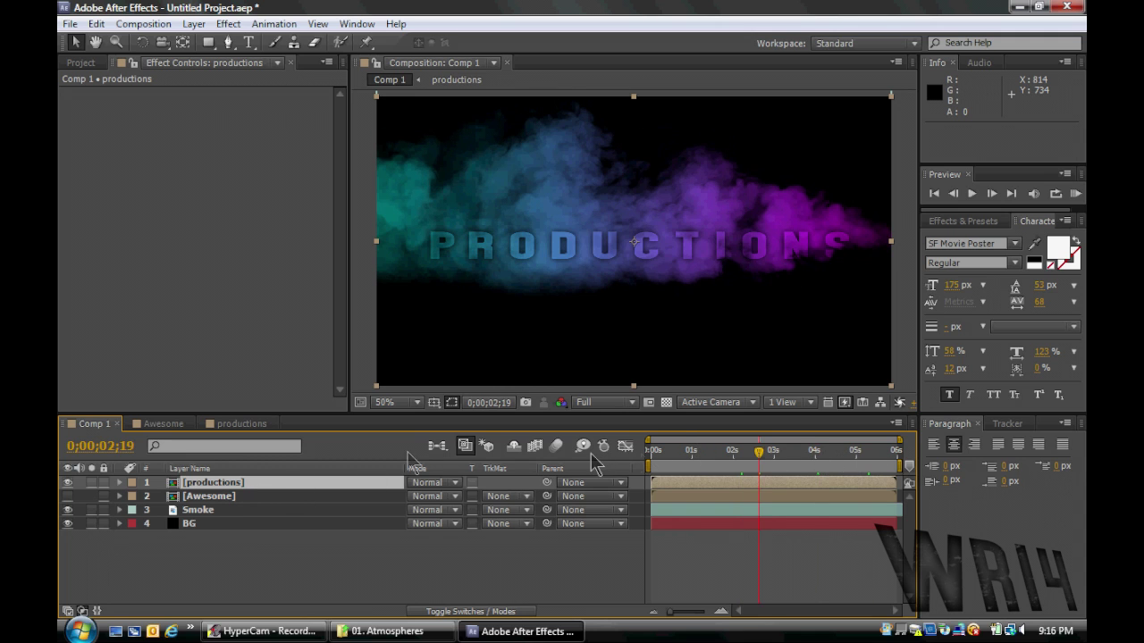
- Show only the [Awesome] layer and reveal its Scale property
click(67, 482)
click(68, 497)
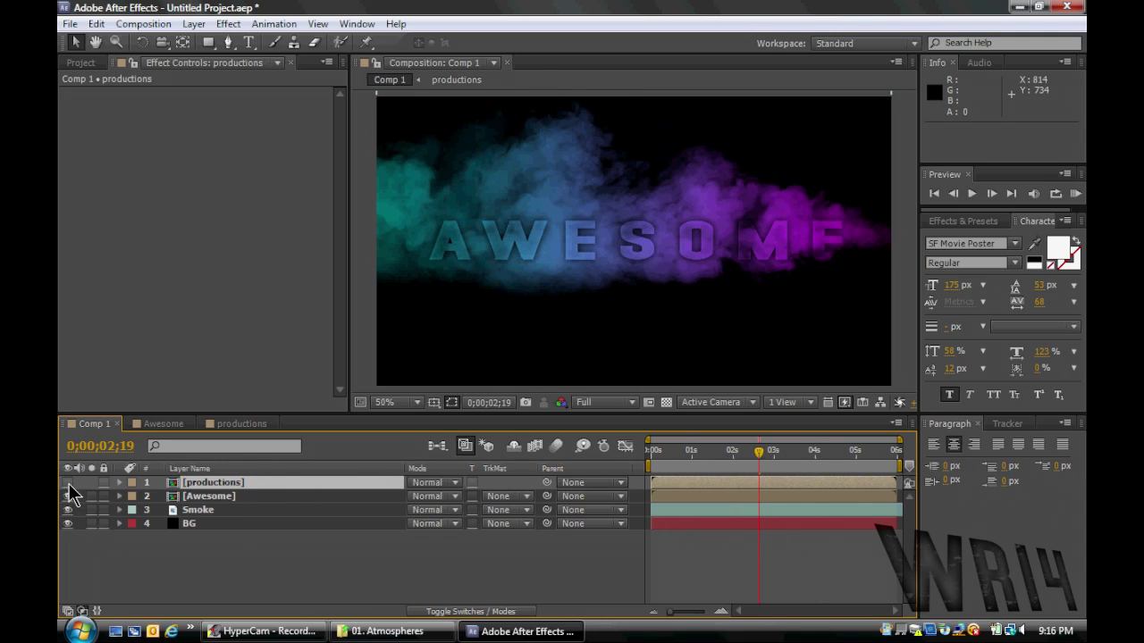
click(67, 482)
click(237, 497)
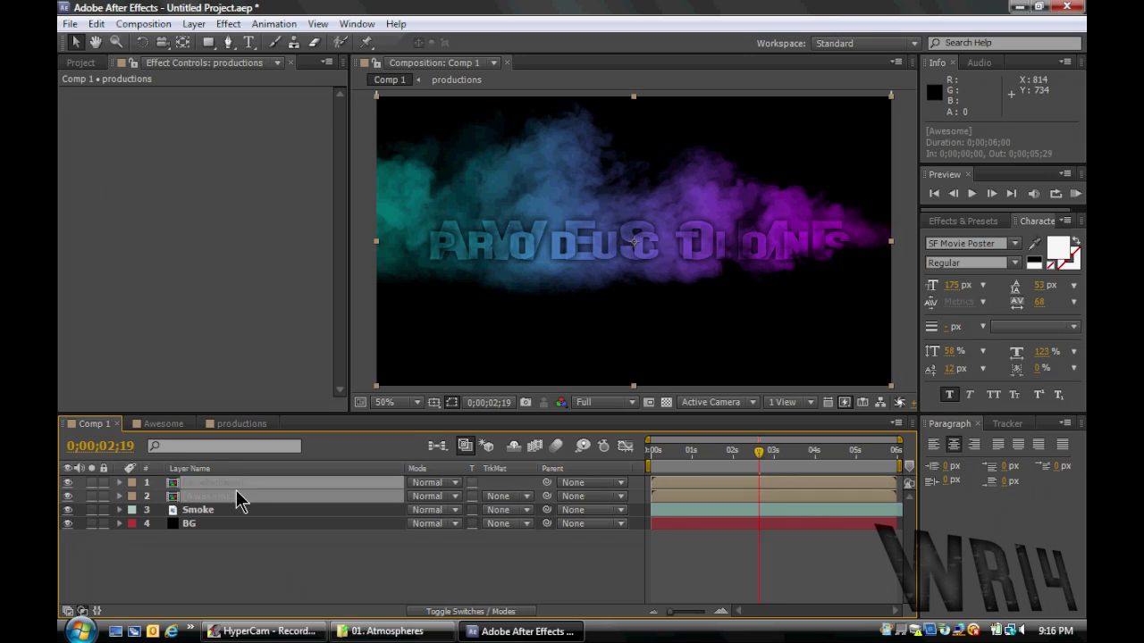
click(67, 483)
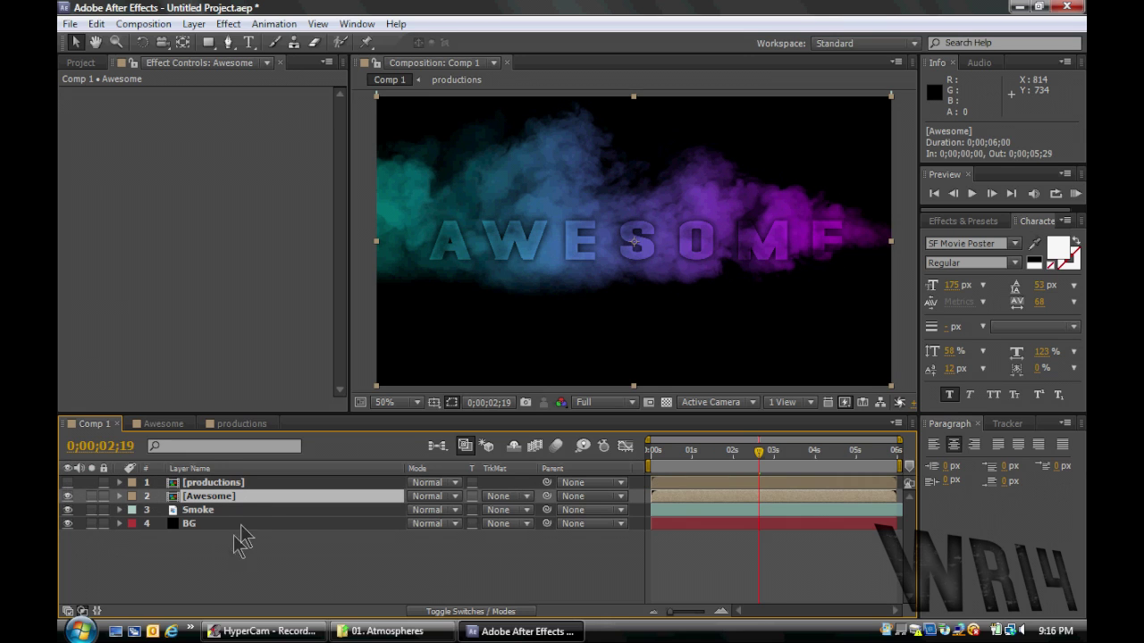
key(s)
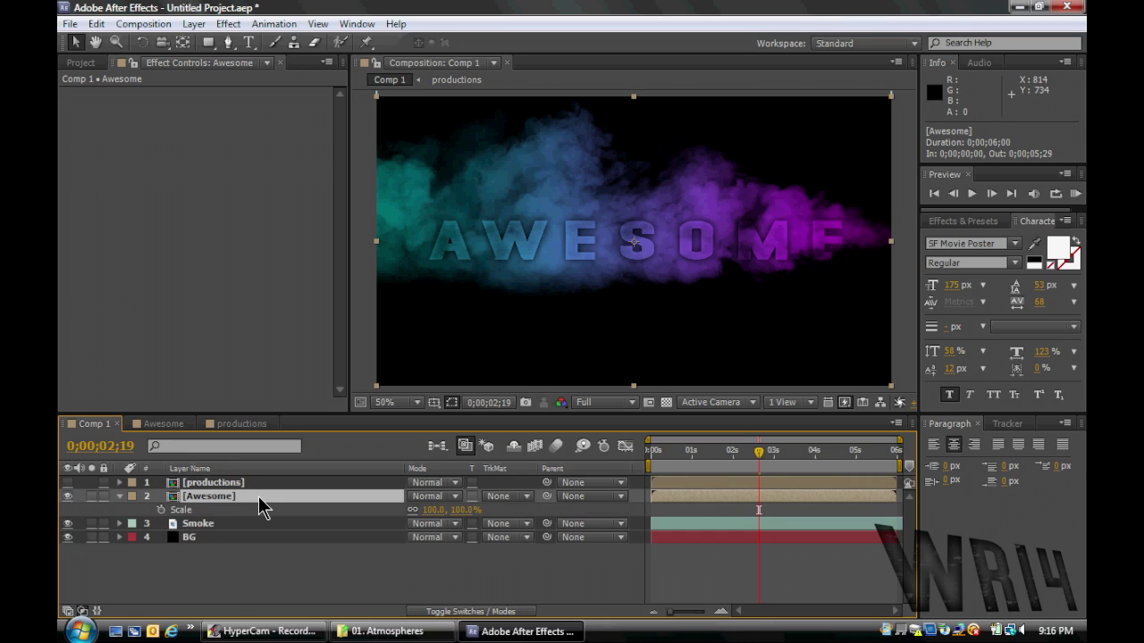
- Enlarge AWESOME to roughly 1000% and set its first Scale keyframe at 0 seconds
click(211, 487)
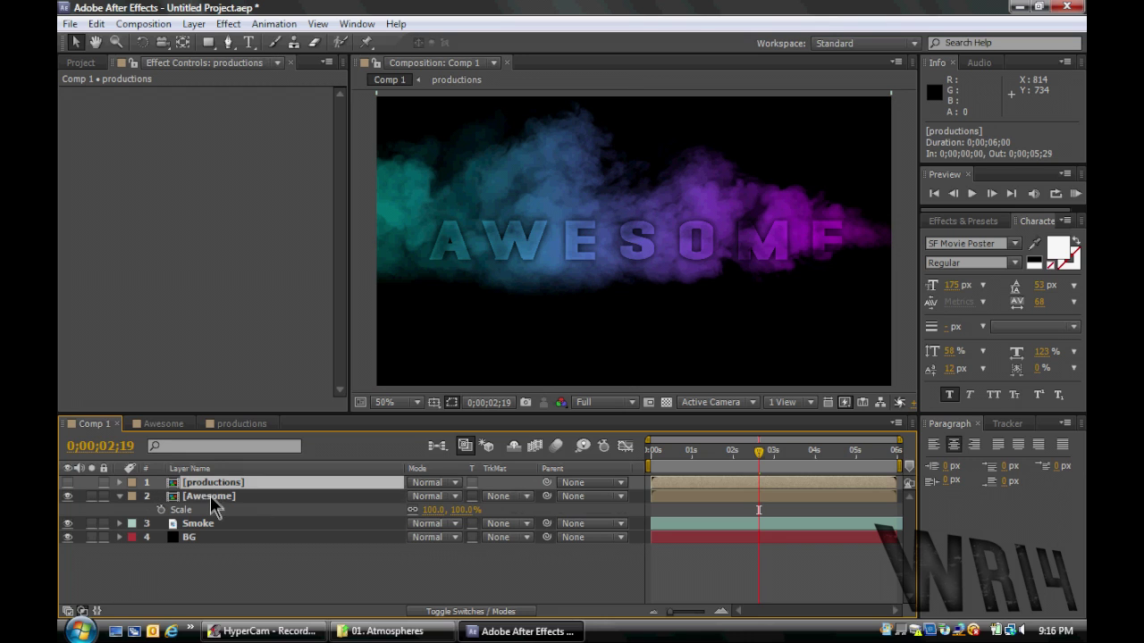
click(212, 499)
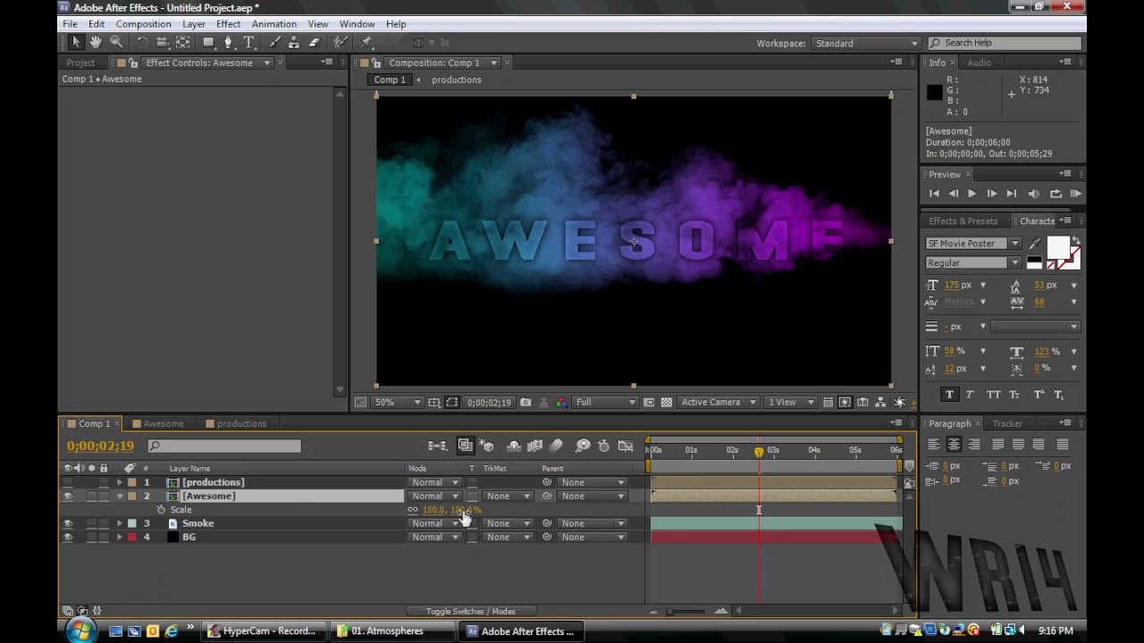
drag(463, 509, 472, 9)
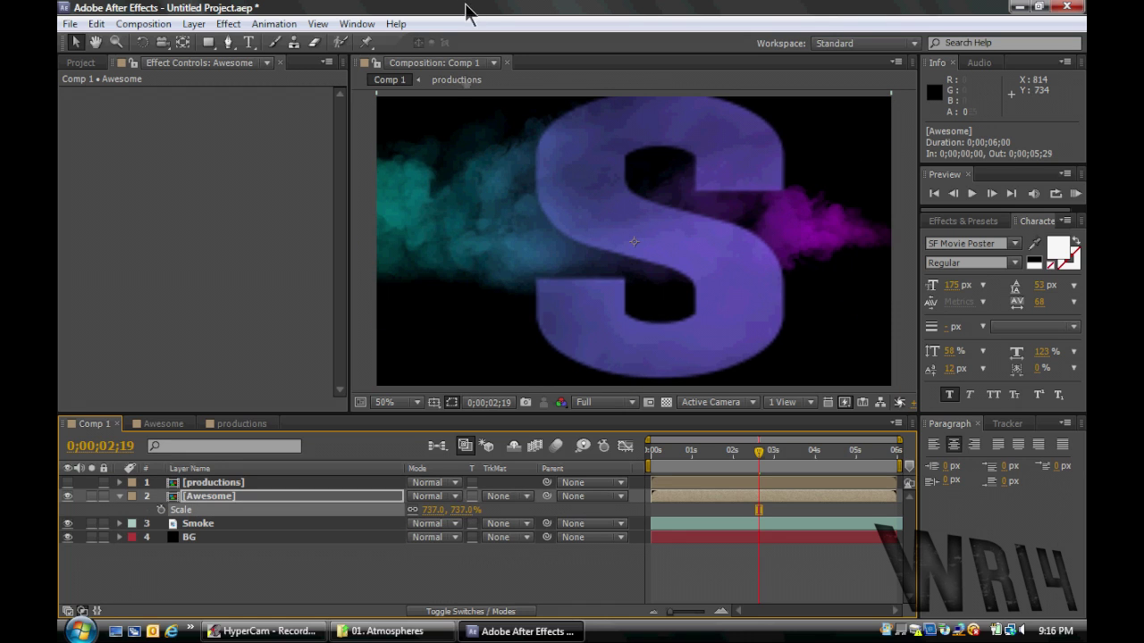
drag(465, 509, 466, 331)
drag(542, 404, 555, 397)
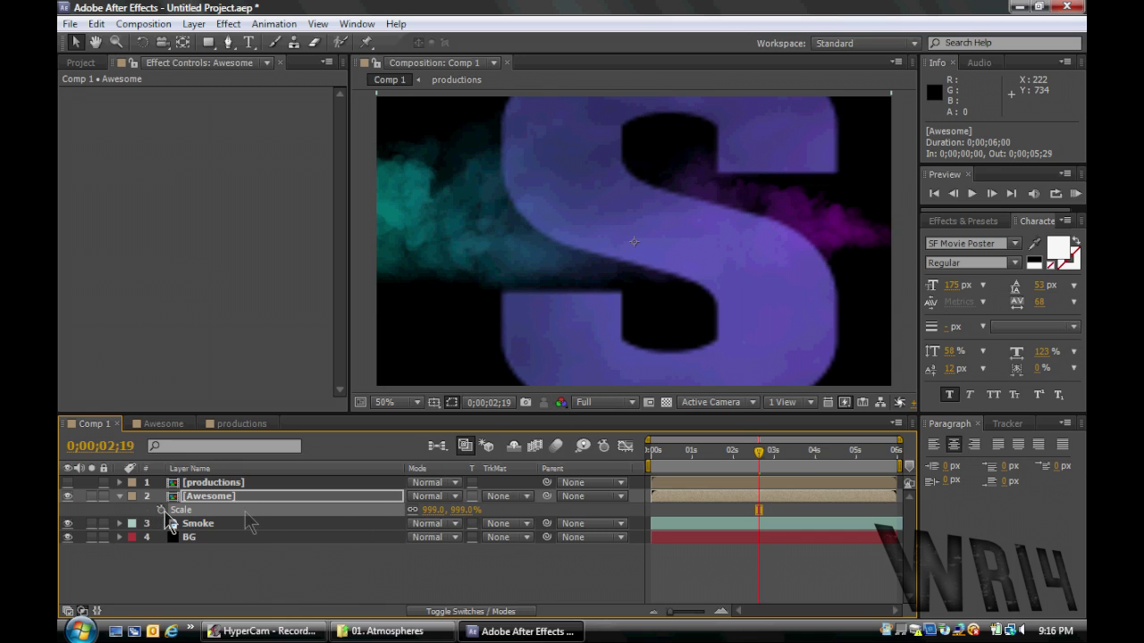
drag(695, 451, 594, 453)
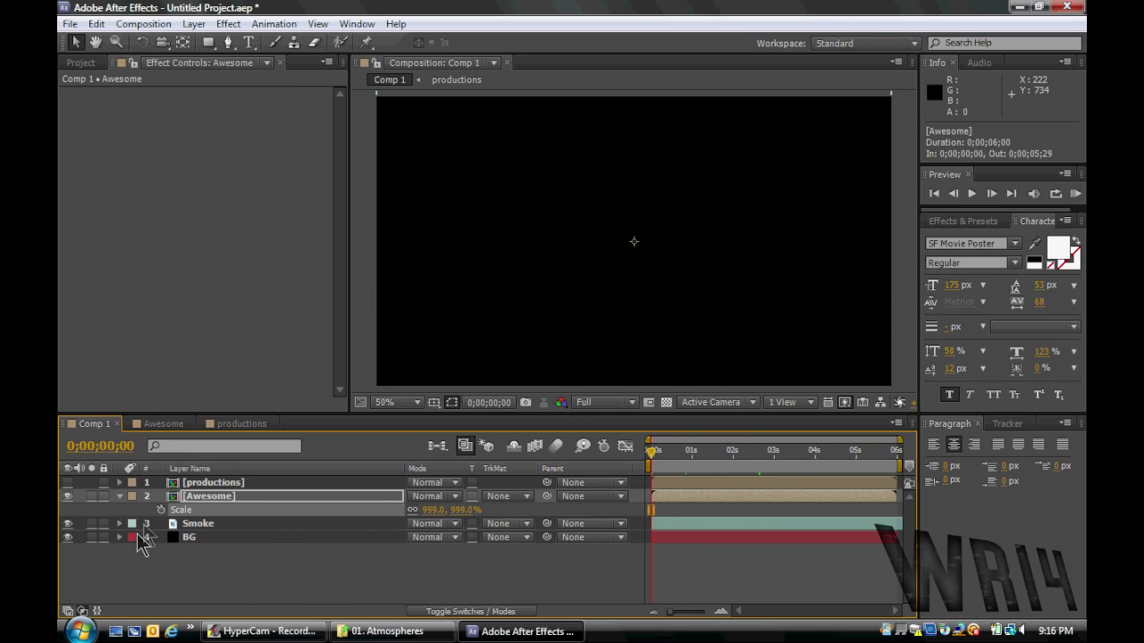
click(162, 509)
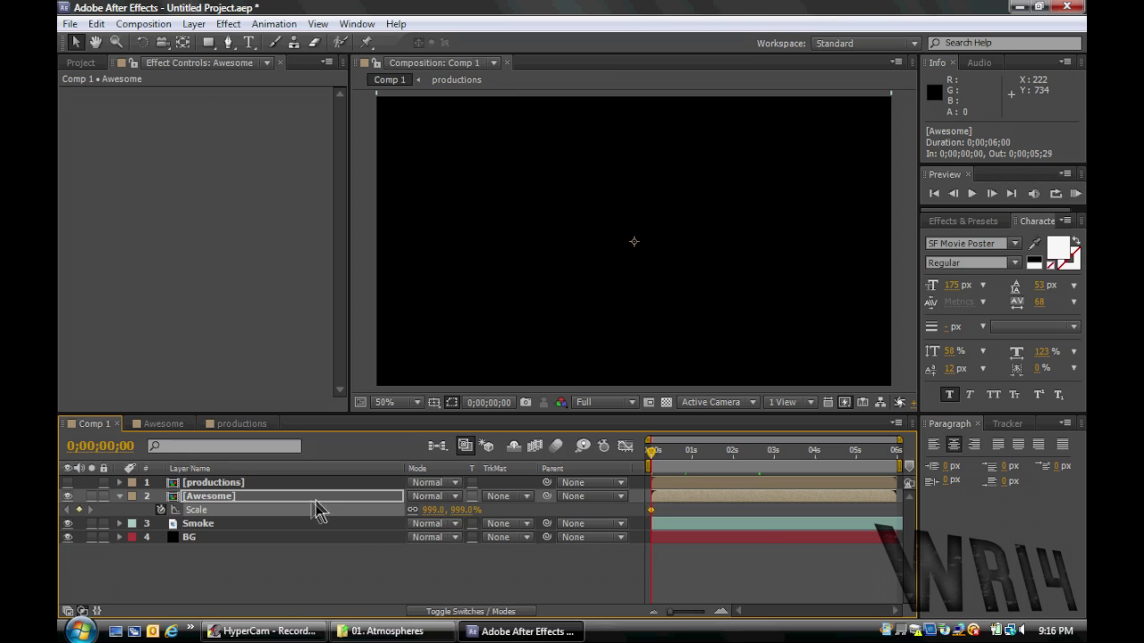
- Add Scale keyframes of 100% at 0;00;00;15, 75% at 0;00;02;15 and 0% at 0;00;03;00
click(672, 458)
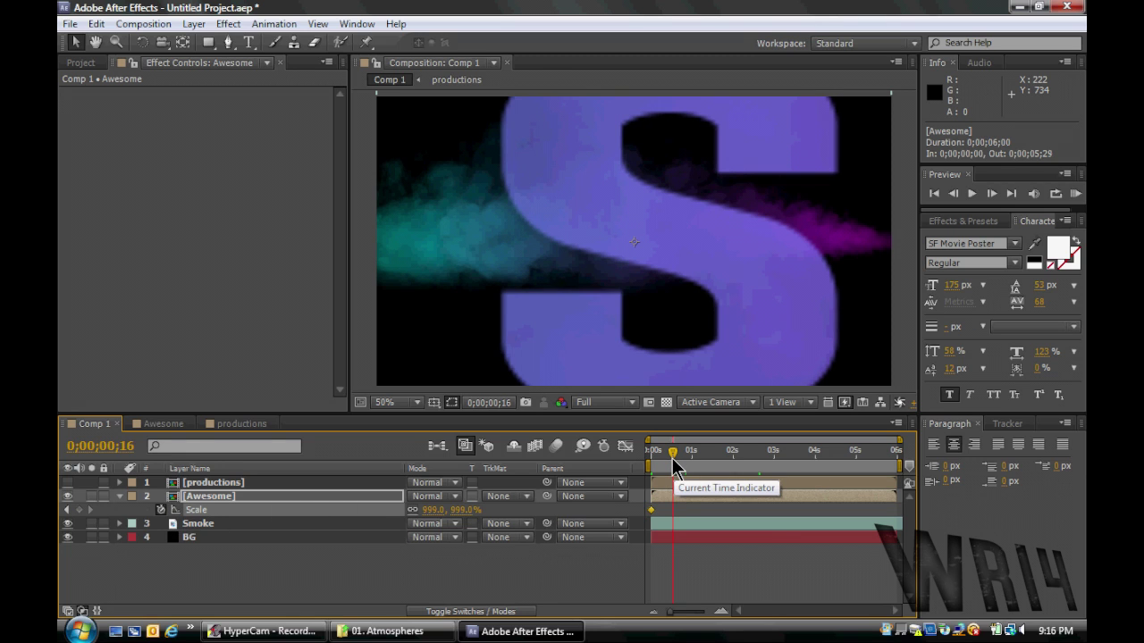
click(672, 458)
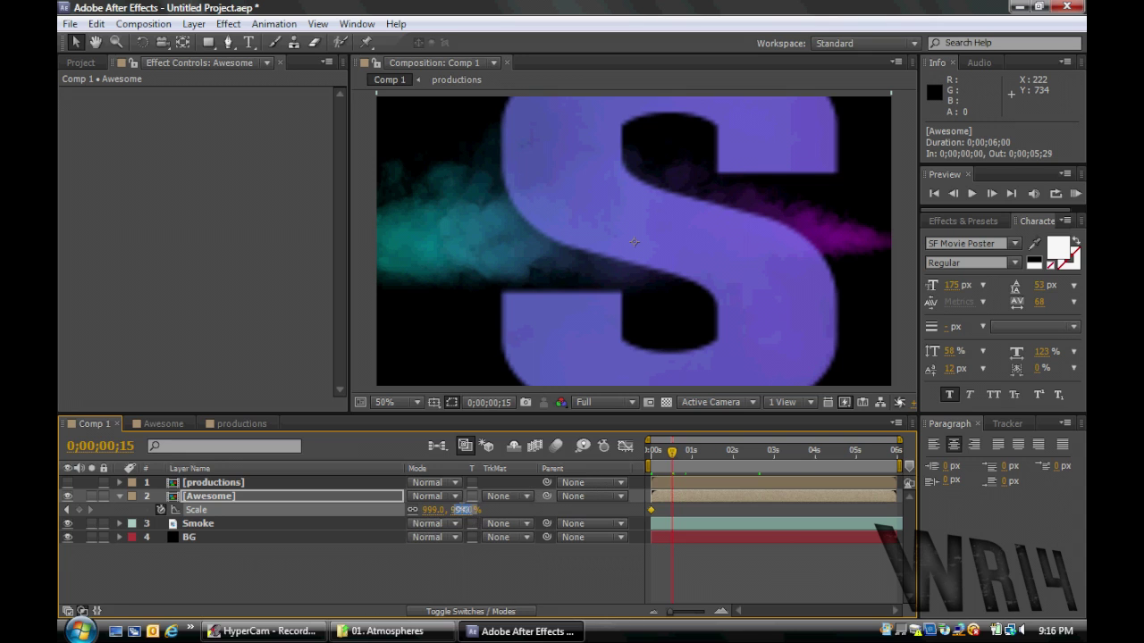
text(100)
key(Return)
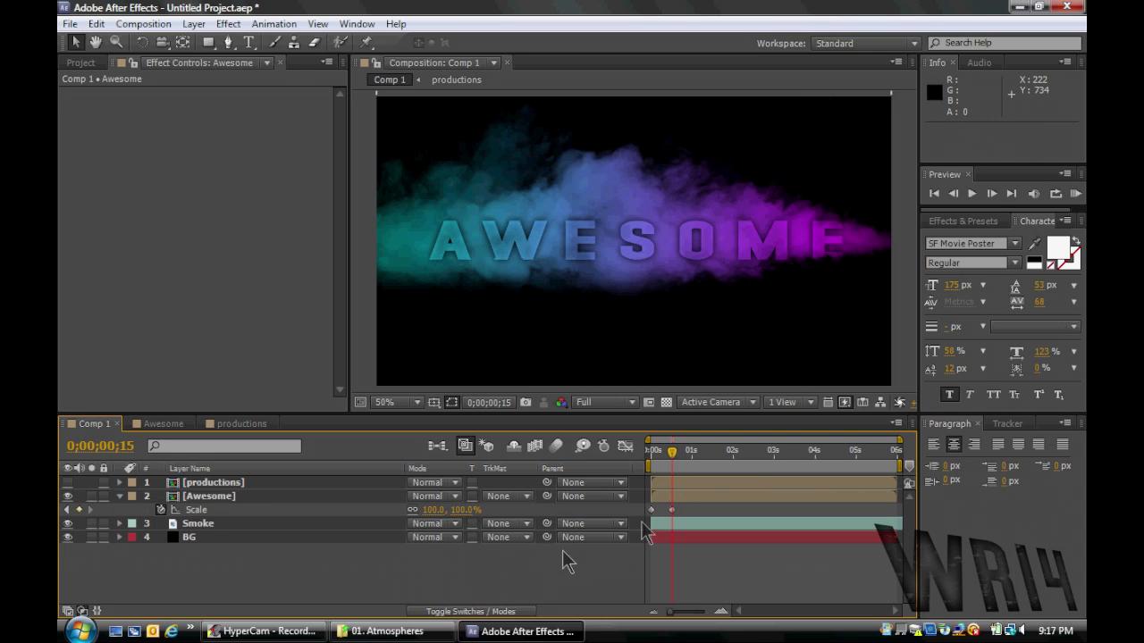
click(755, 458)
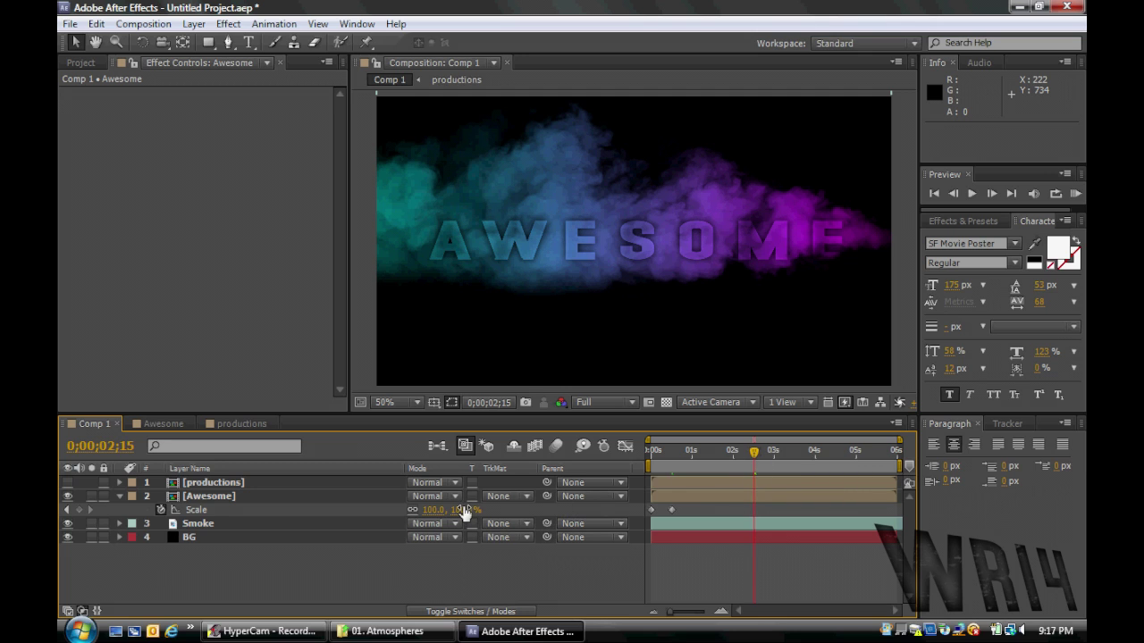
text(75)
key(Return)
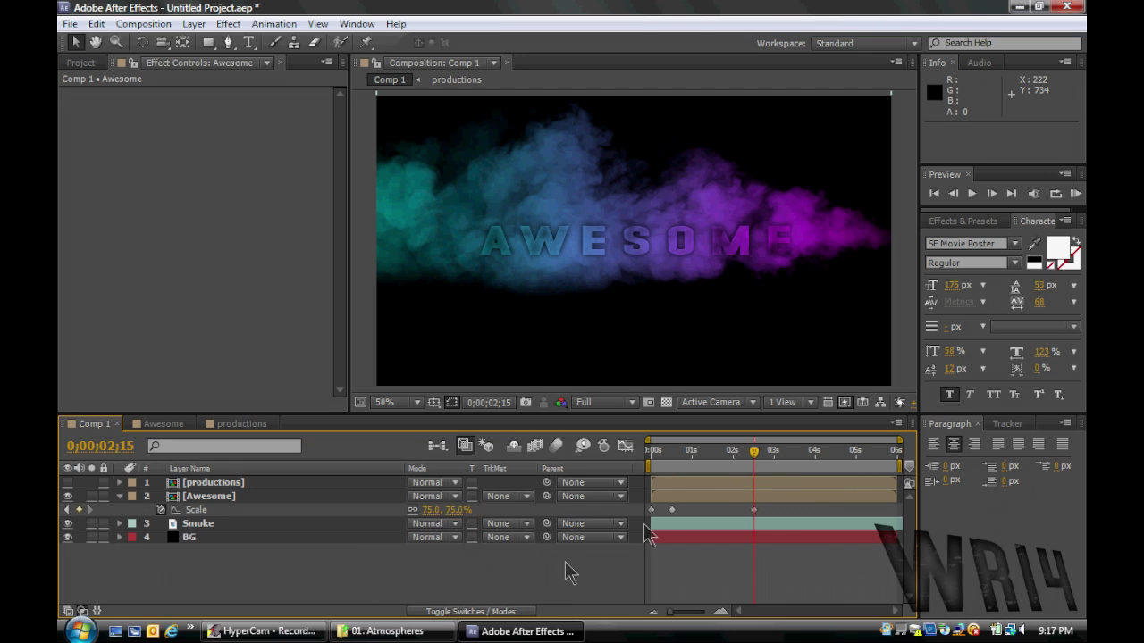
click(774, 456)
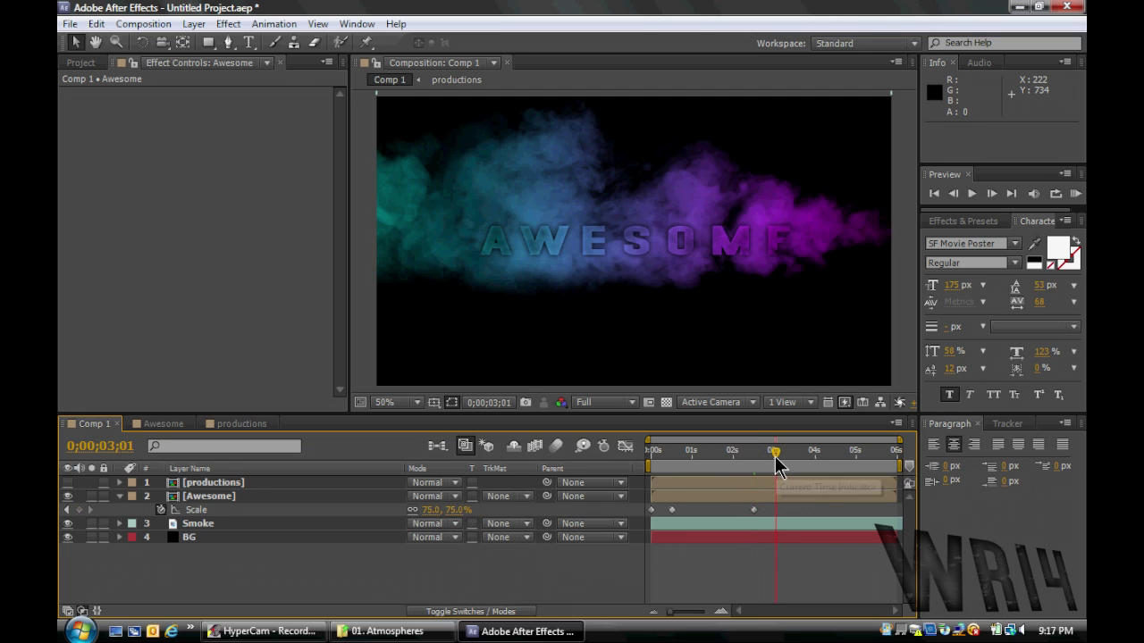
click(457, 516)
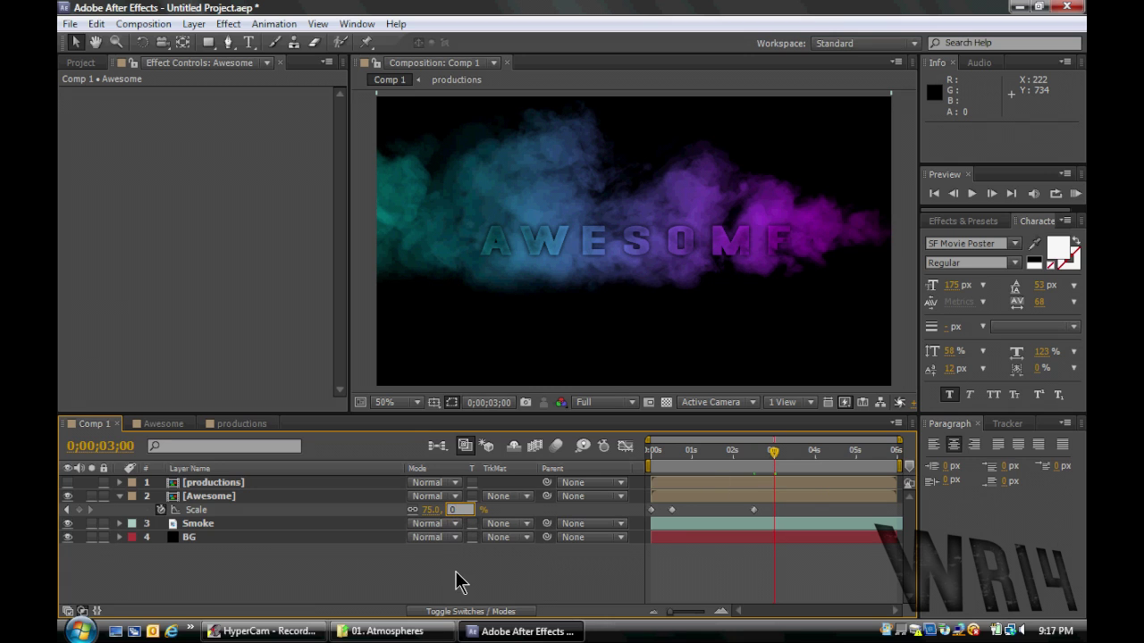
key(Return)
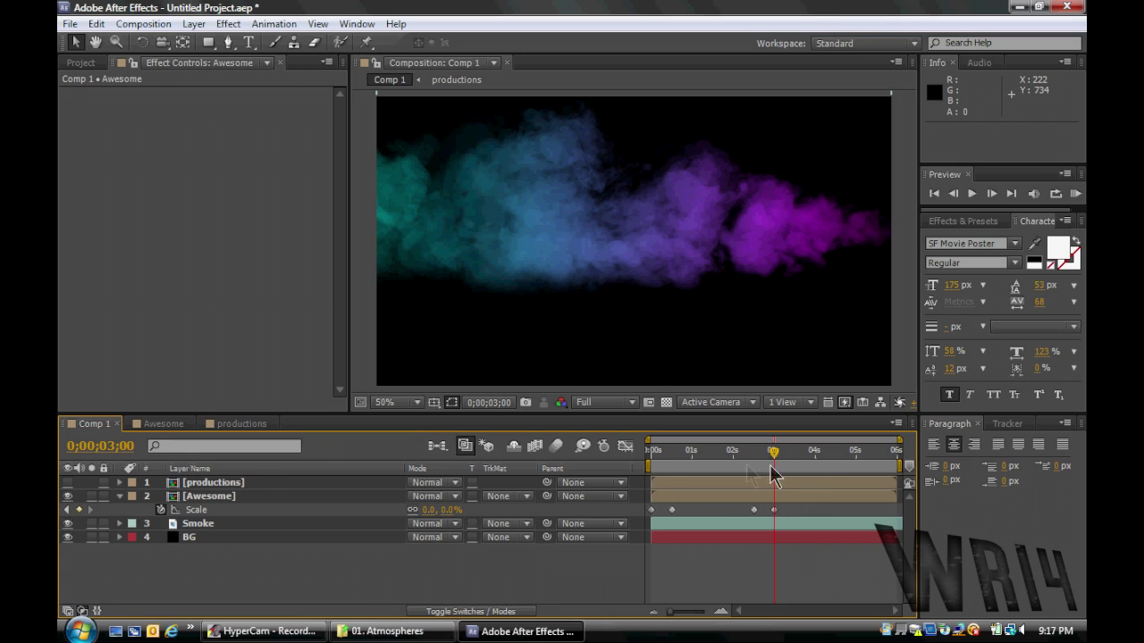
- Show only the productions layer and enlarge PRODUCTIONS to roughly 1619% scale
click(67, 496)
click(67, 483)
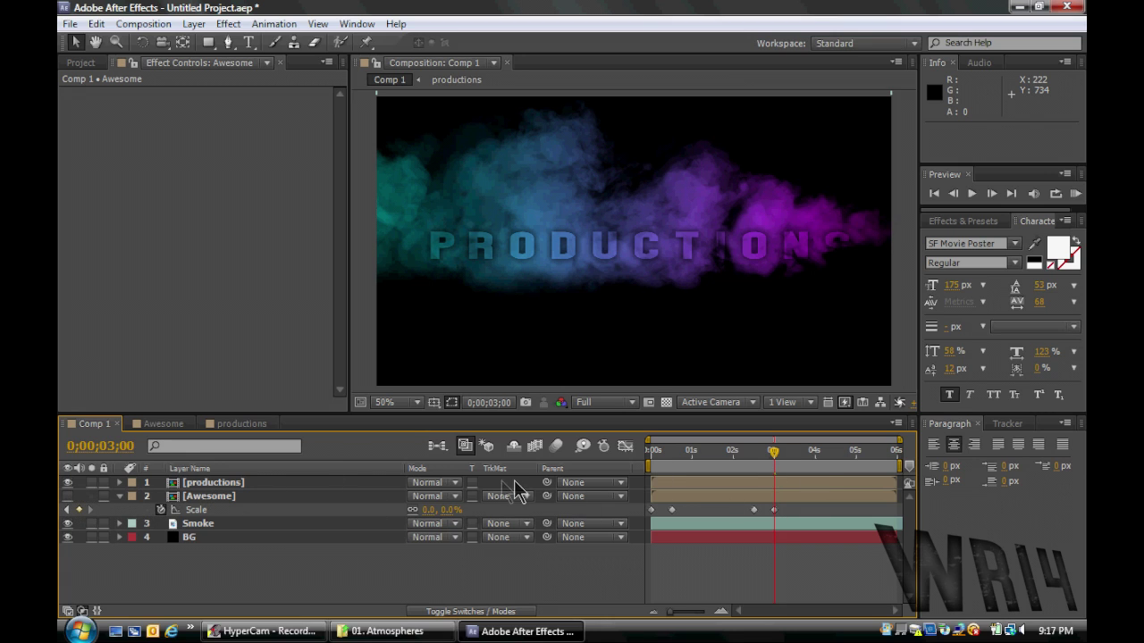
click(340, 484)
key(s)
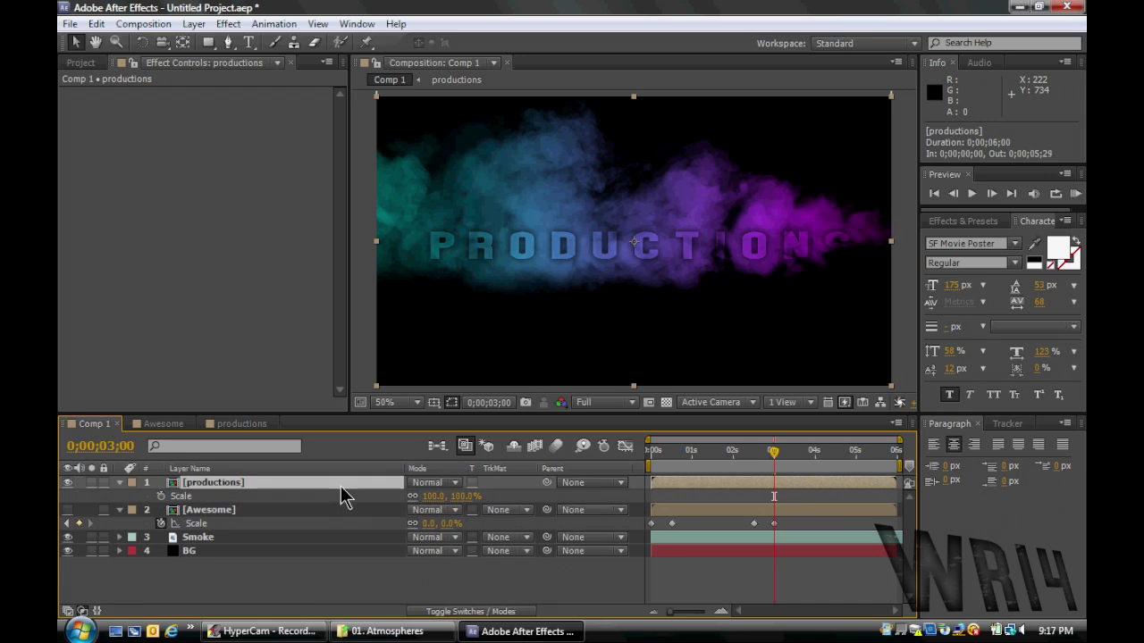
click(462, 498)
key(Return)
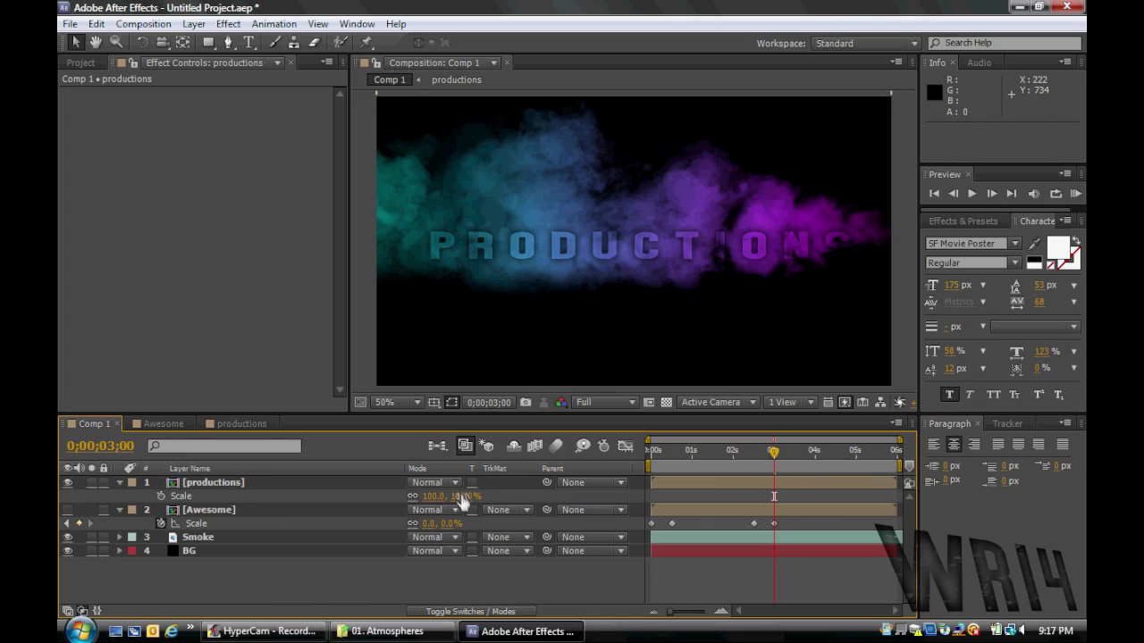
drag(464, 502, 521, 10)
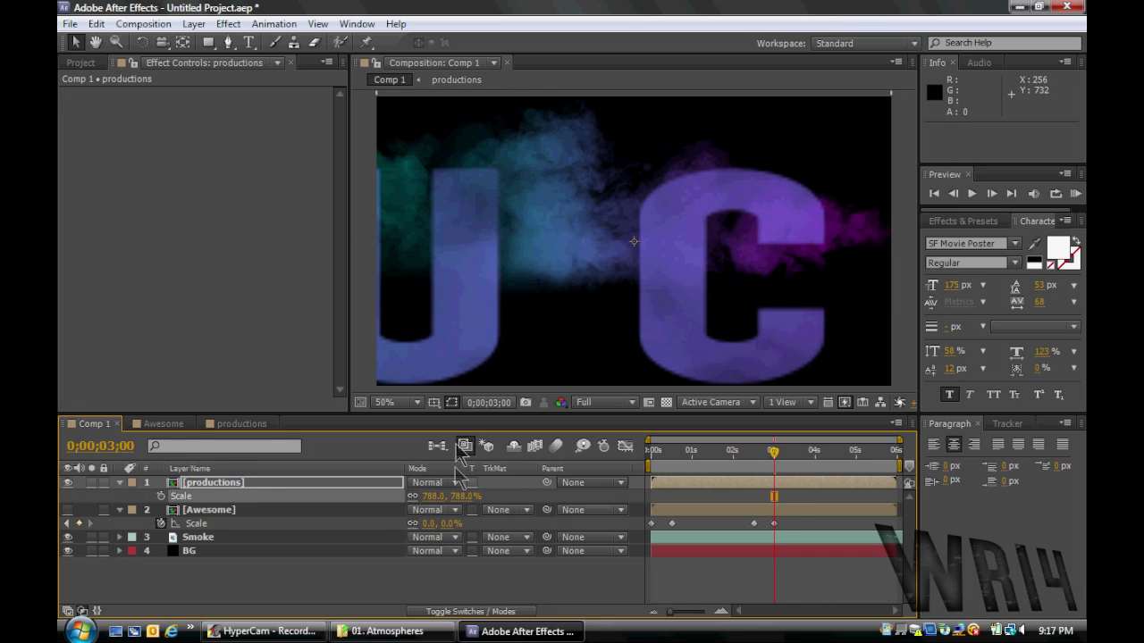
drag(459, 504, 636, 13)
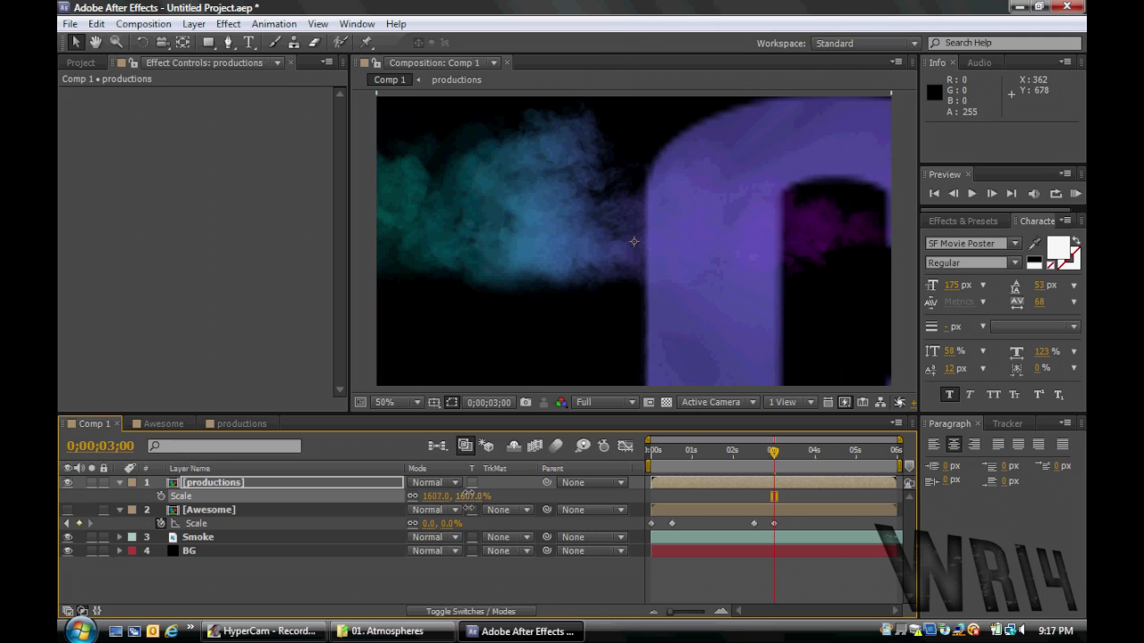
drag(466, 505, 506, 521)
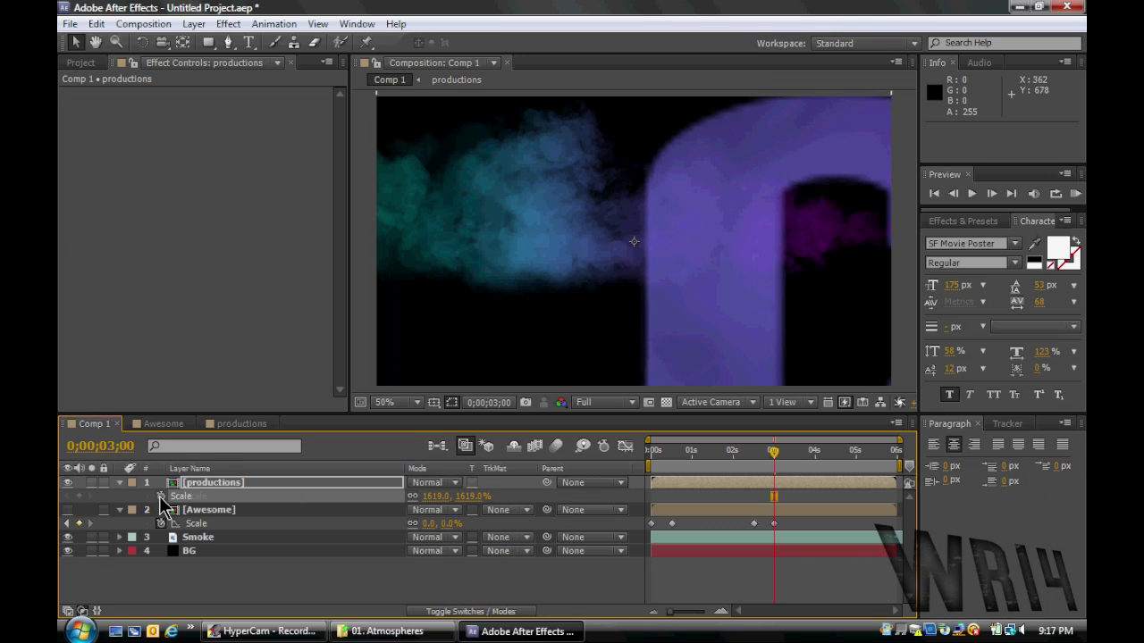
- Set PRODUCTIONS' Scale keyframes to 100% at 0;00;03;15 and 75% at 0;00;05;15
click(795, 456)
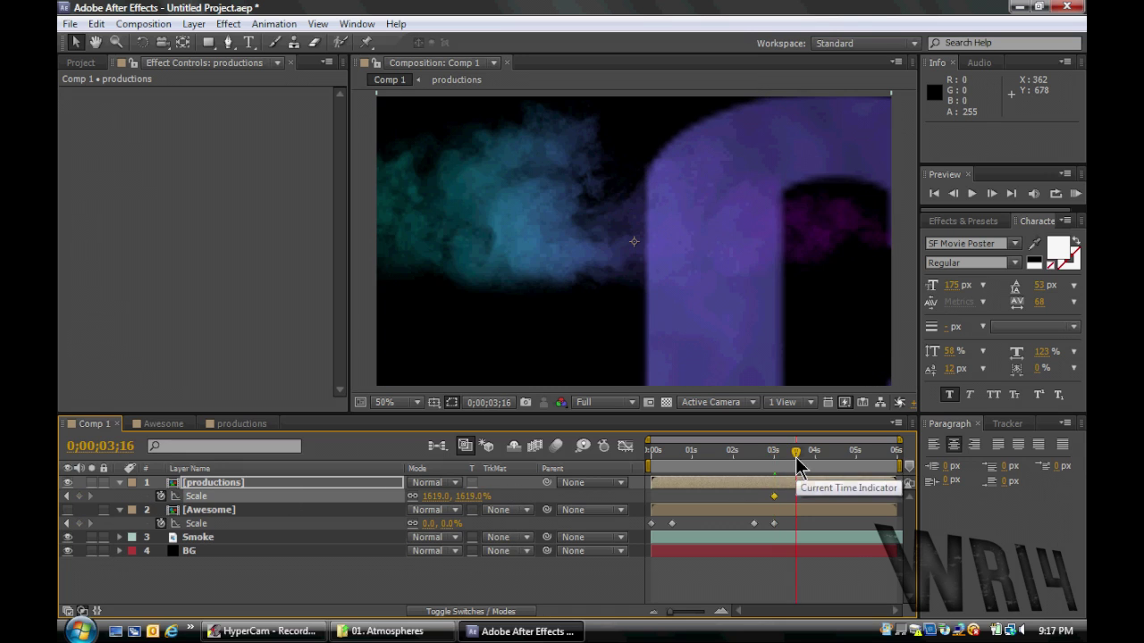
click(792, 457)
click(470, 496)
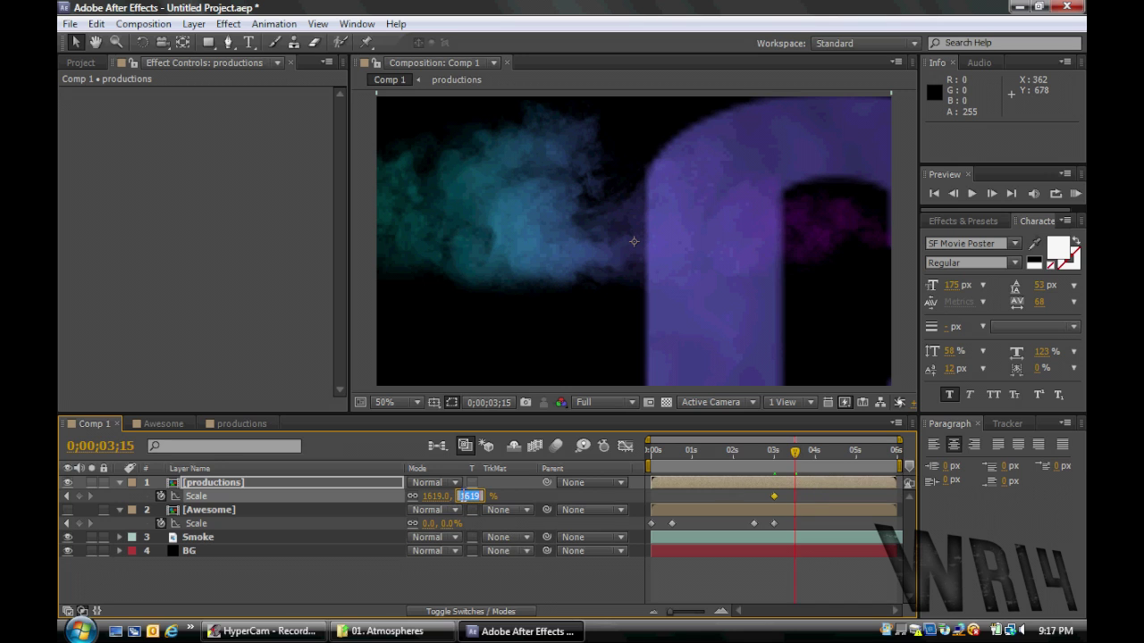
text(100)
key(Return)
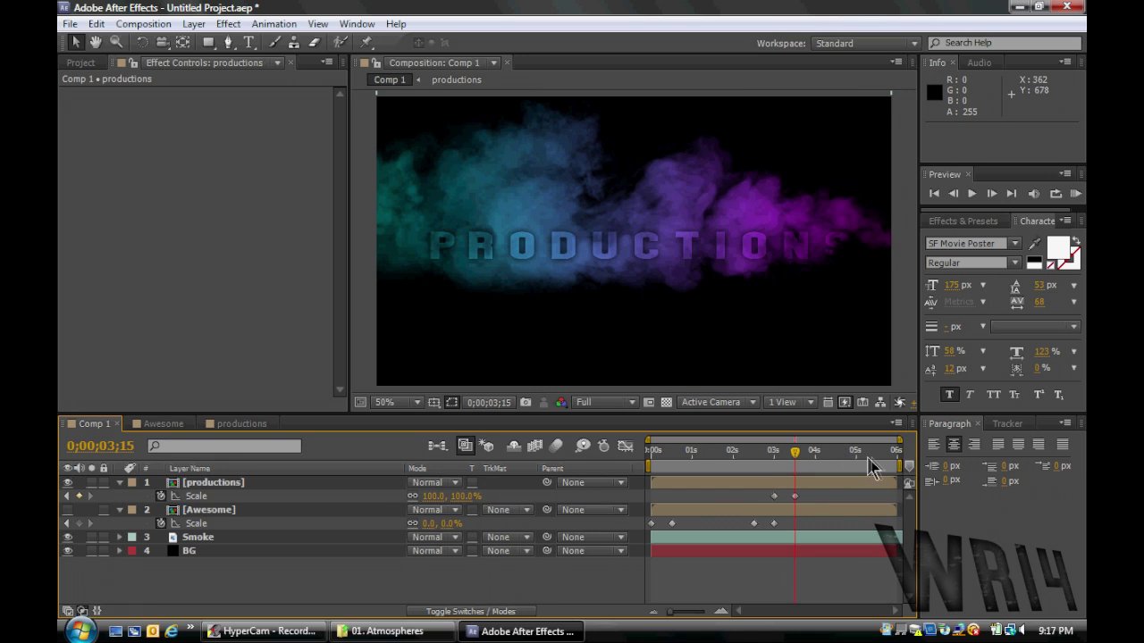
click(874, 455)
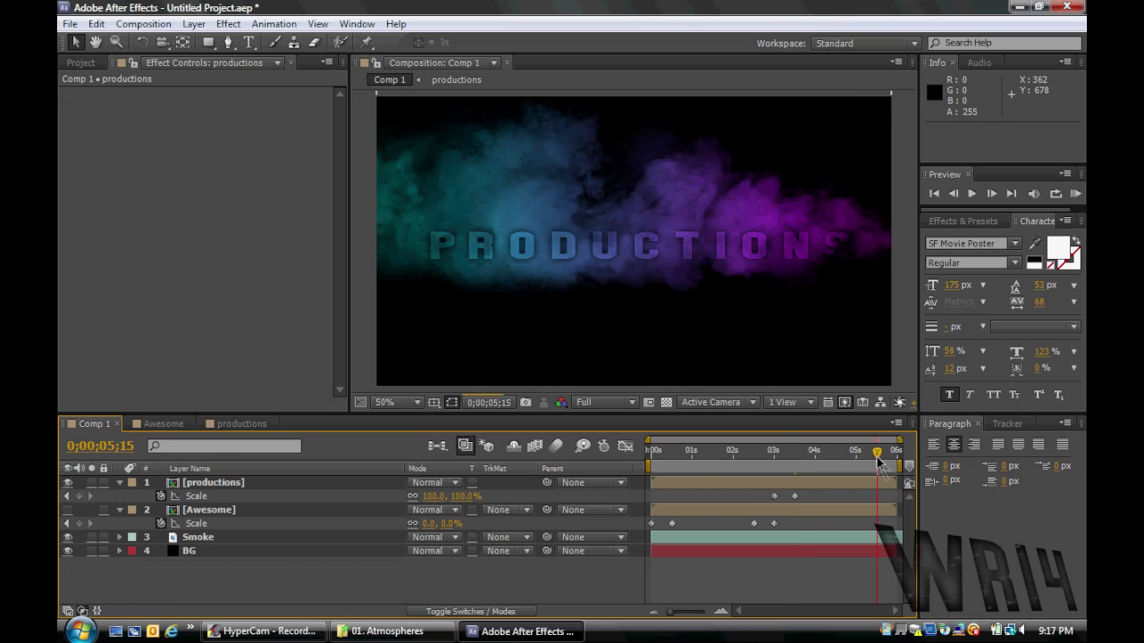
click(459, 496)
text(7)
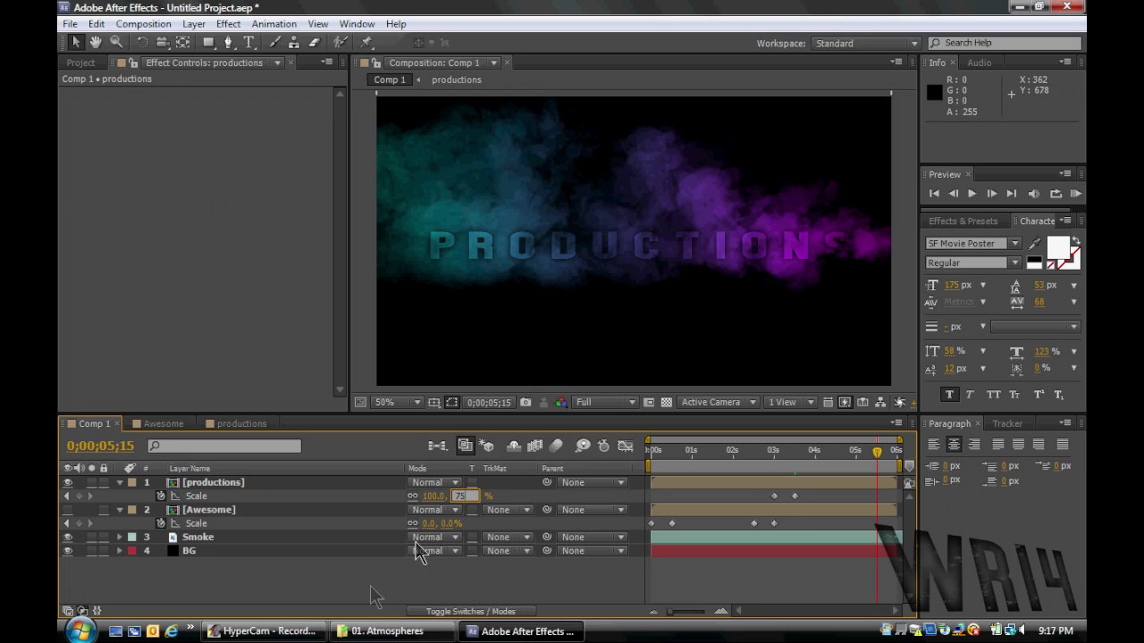
text(5)
key(Return)
- Add a 0% Scale keyframe at 0;00;05;29 so PRODUCTIONS vanishes
click(897, 451)
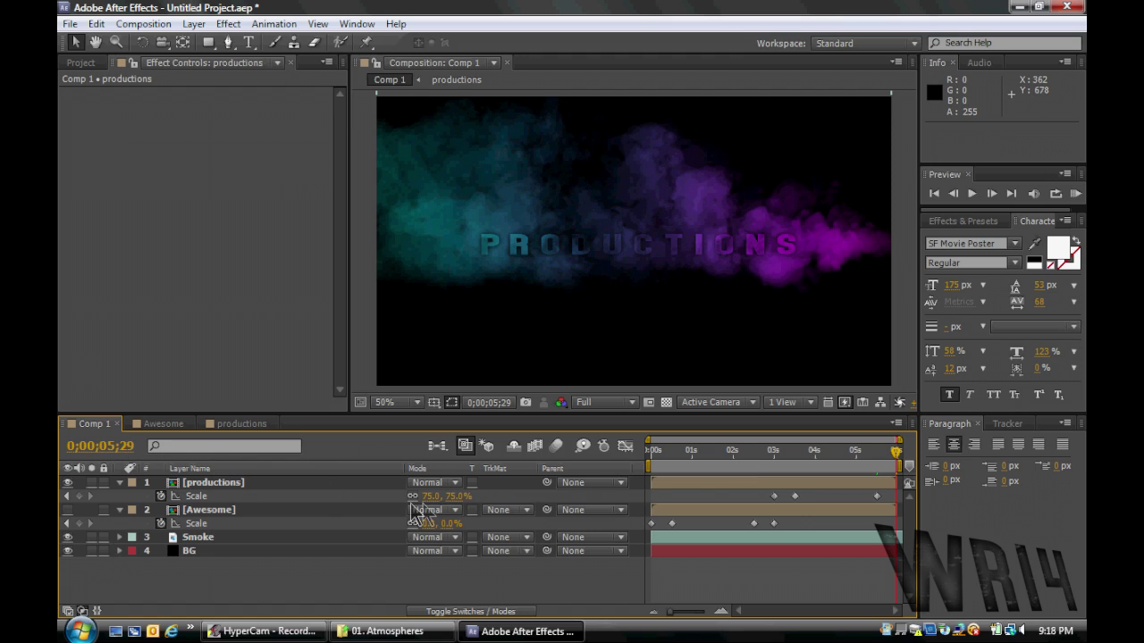
click(453, 496)
text(0)
key(Return)
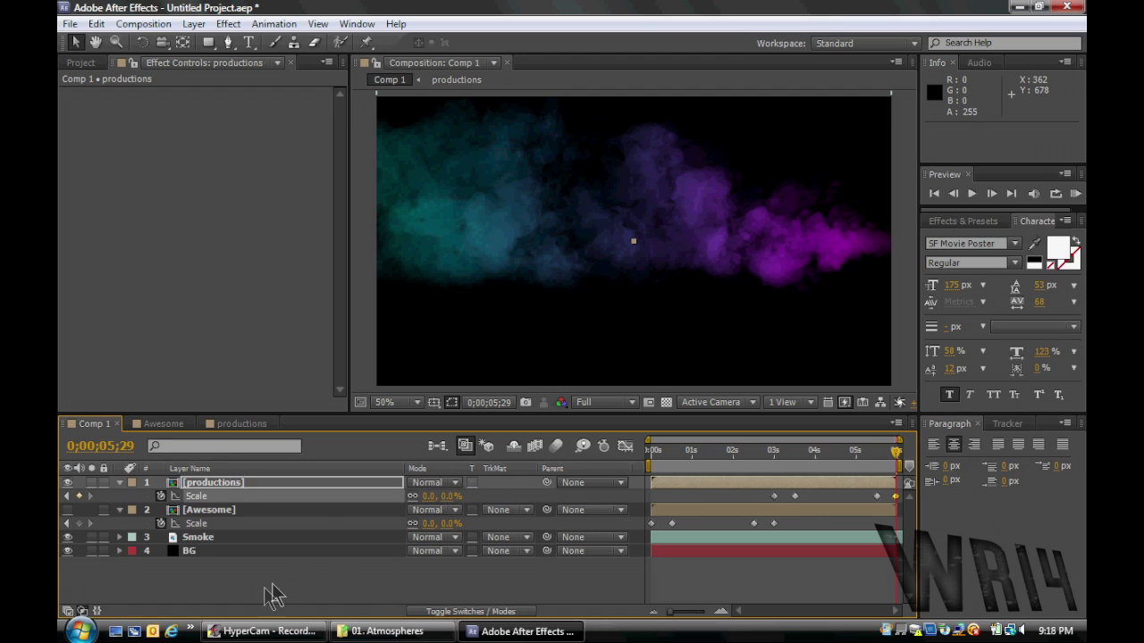
click(273, 594)
- Show only the Awesome layer and reveal its Opacity property at the start
click(208, 511)
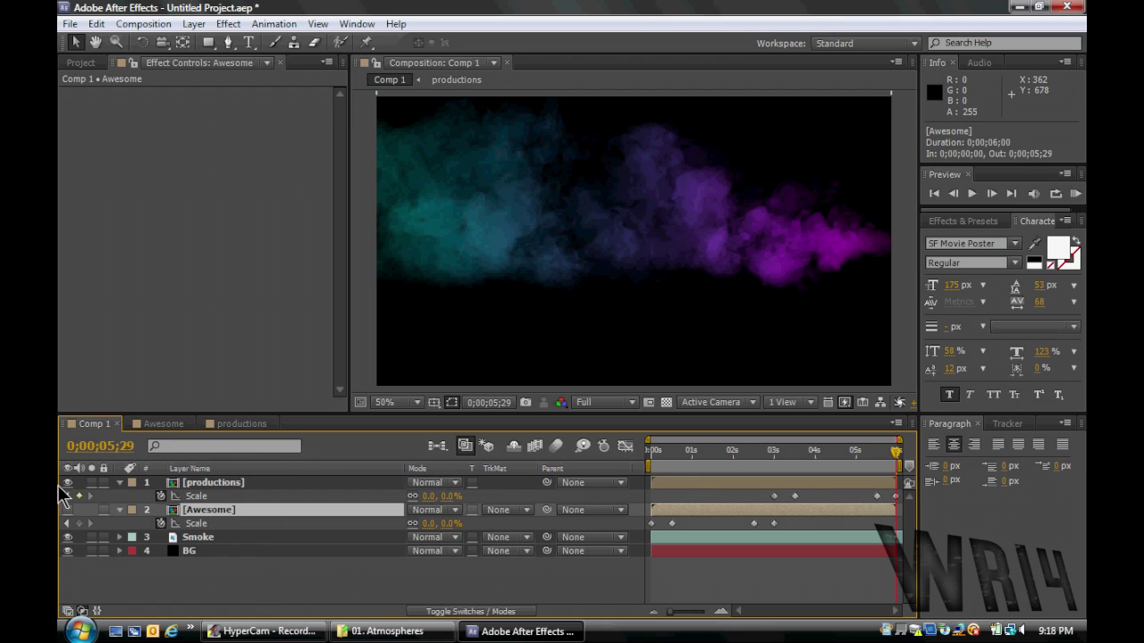
click(67, 482)
click(67, 510)
drag(734, 451, 660, 461)
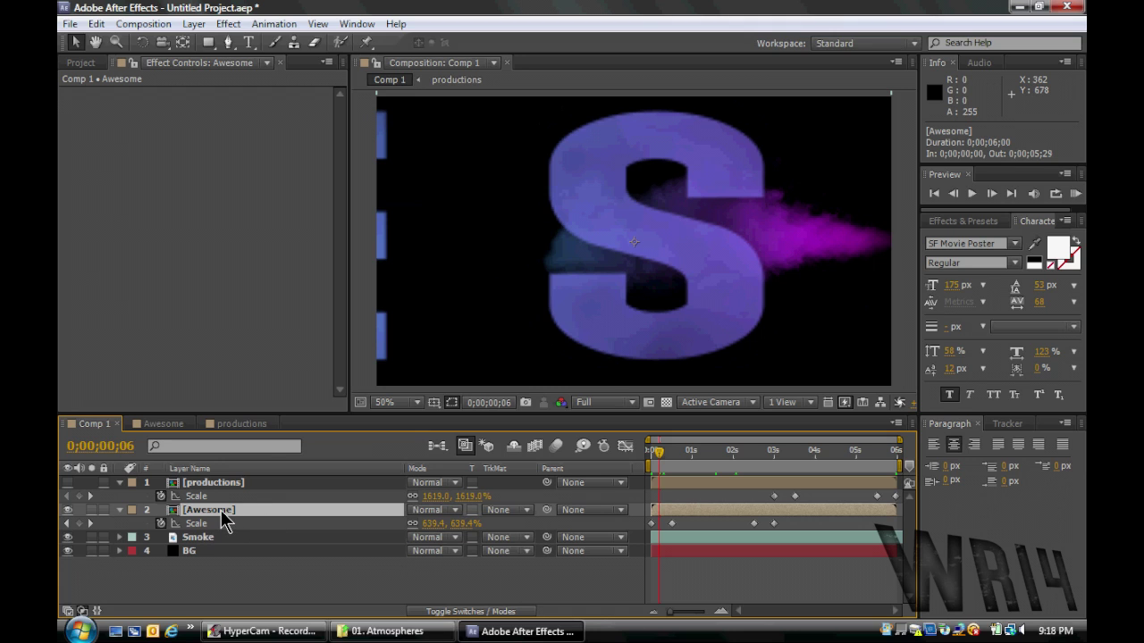
key(t)
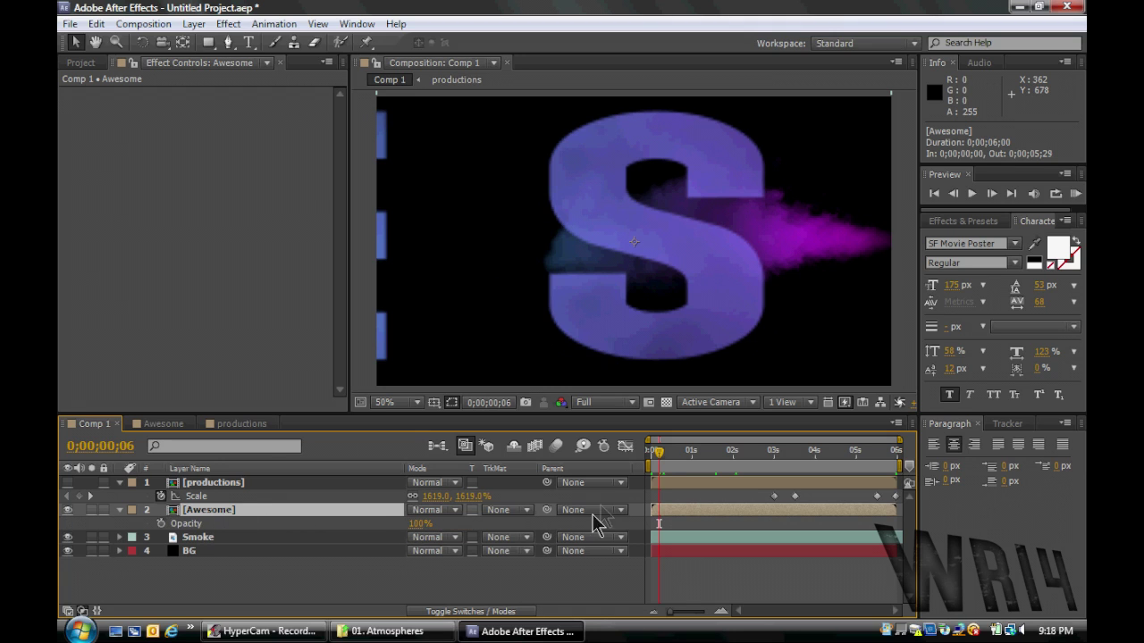
drag(659, 460, 650, 456)
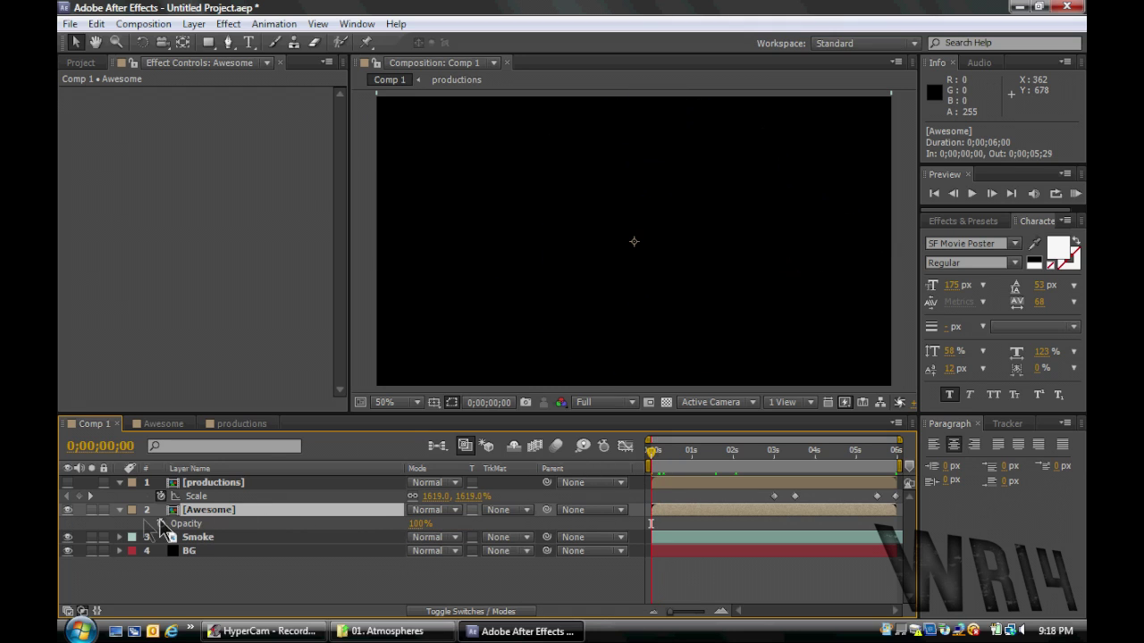
- Keyframe AWESOME's Opacity from 0% at the start to 100% at 0;00;00;15
click(161, 524)
click(421, 524)
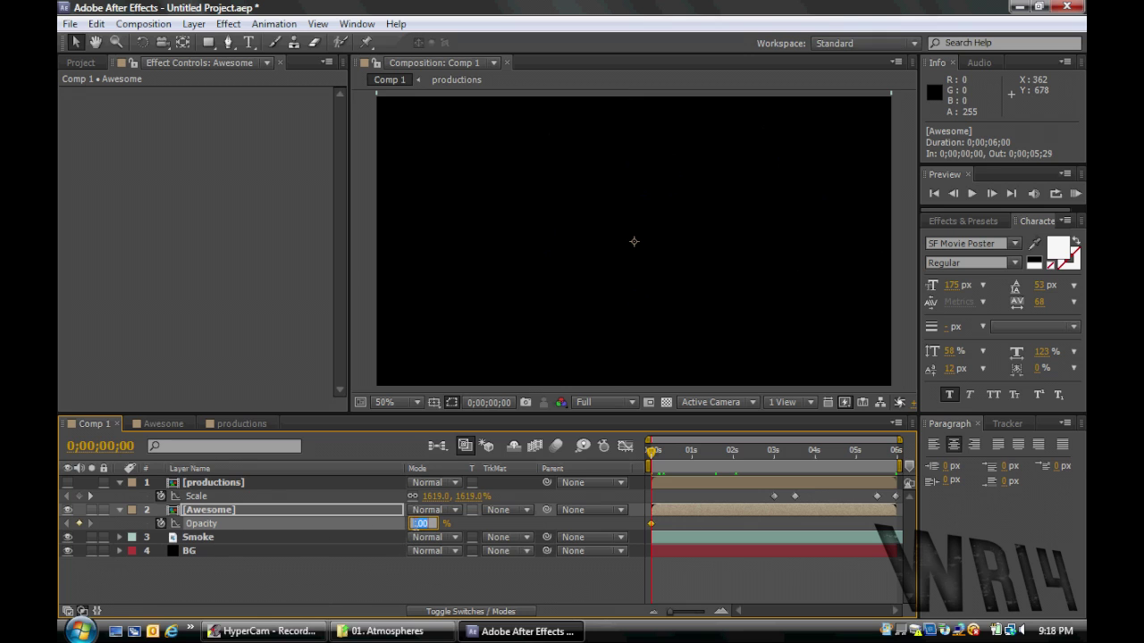
text(0)
click(417, 561)
click(671, 454)
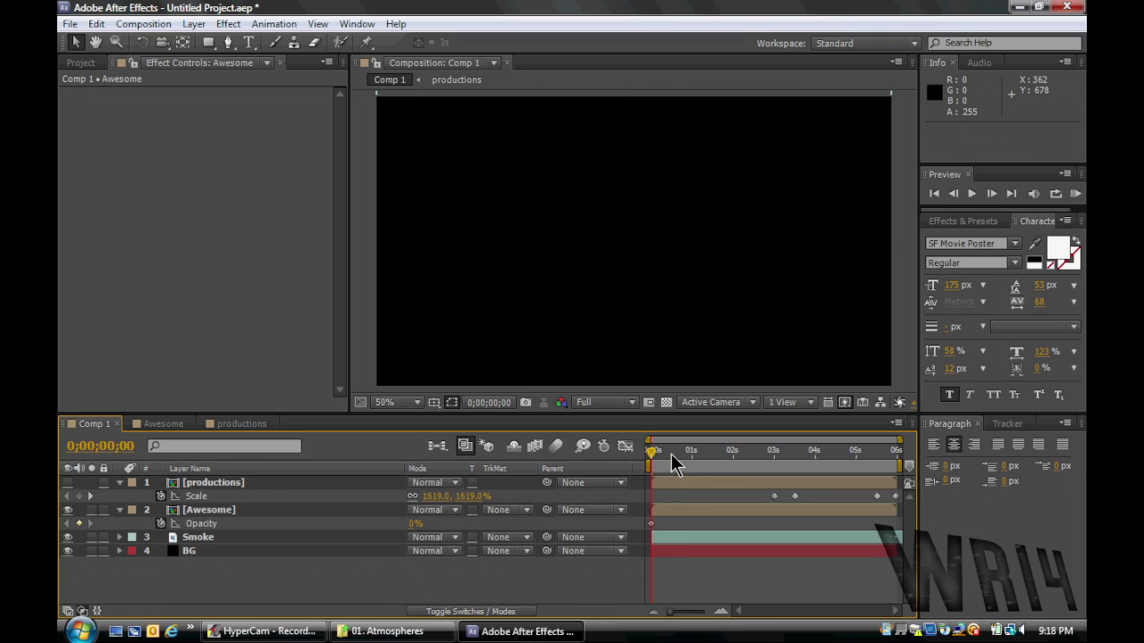
click(412, 525)
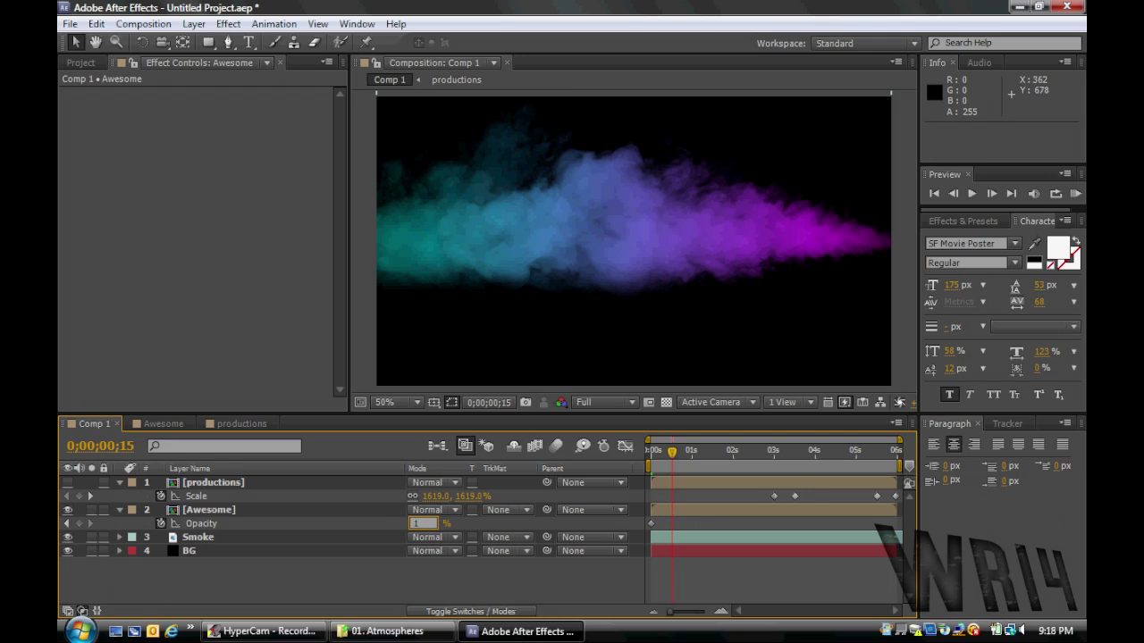
text(100)
click(409, 571)
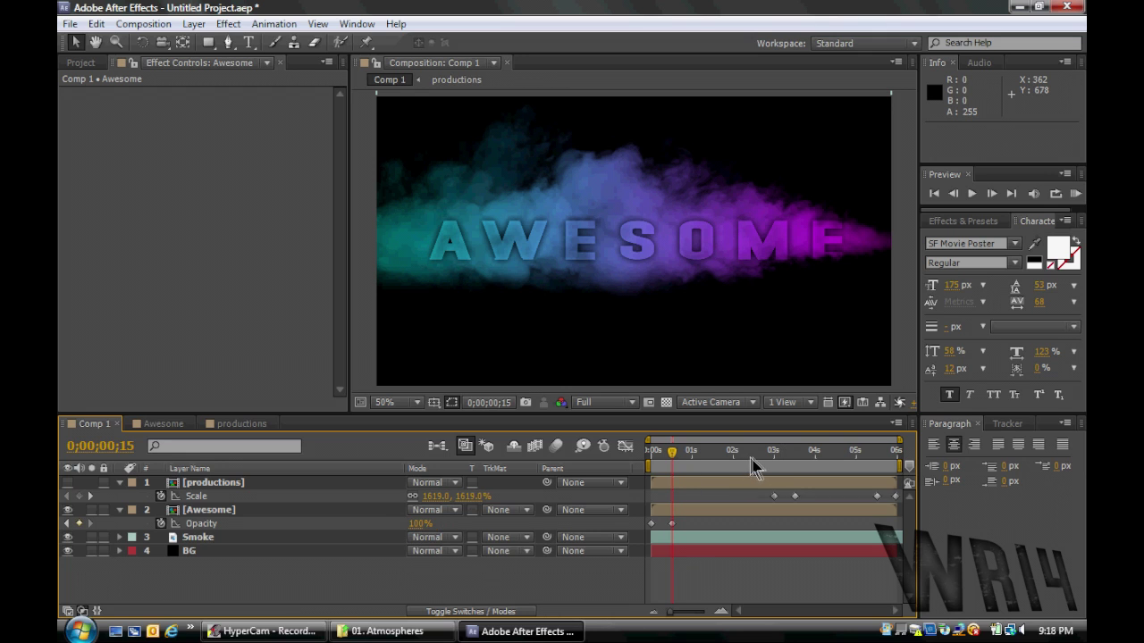
- Add a holding Opacity keyframe at 0;00;02;15 and 0% Opacity at 0;00;03;00
click(755, 457)
click(753, 456)
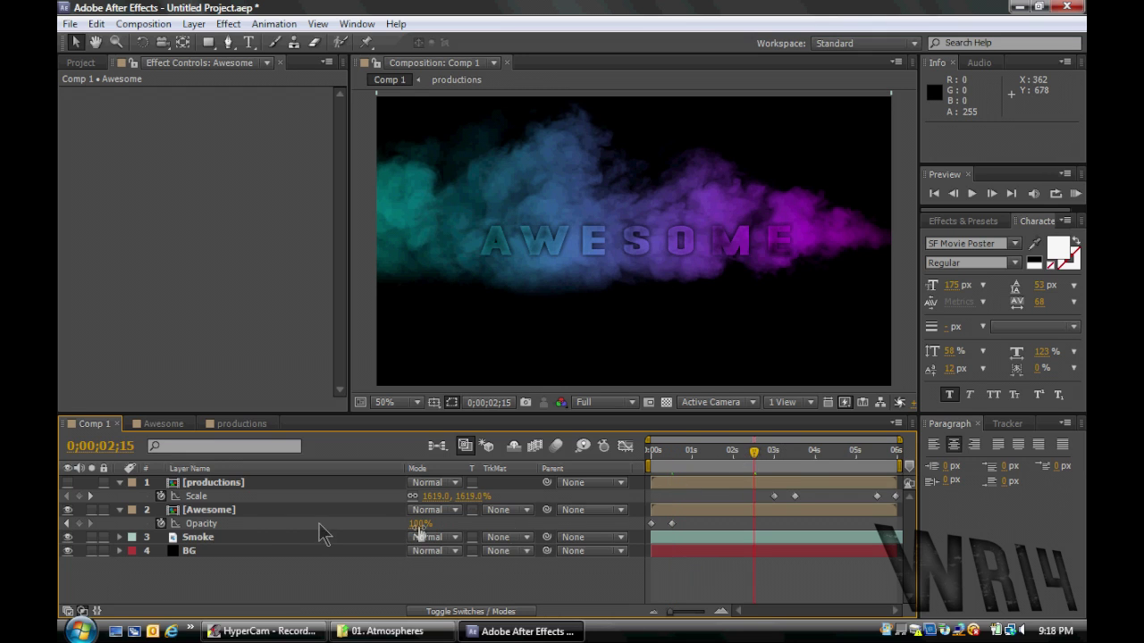
click(78, 523)
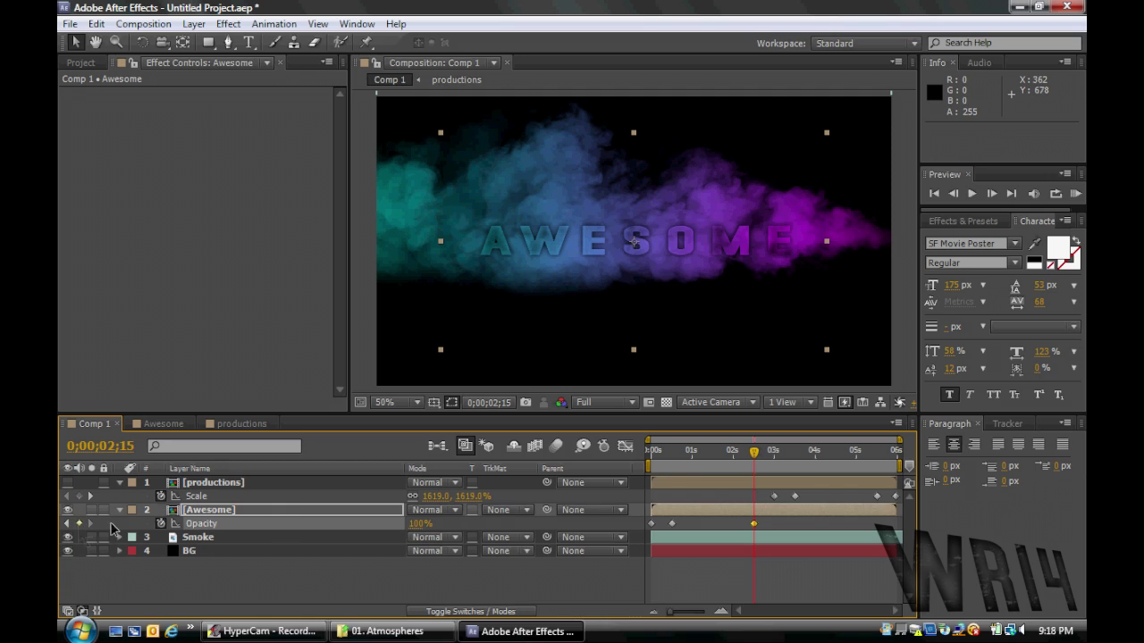
click(776, 465)
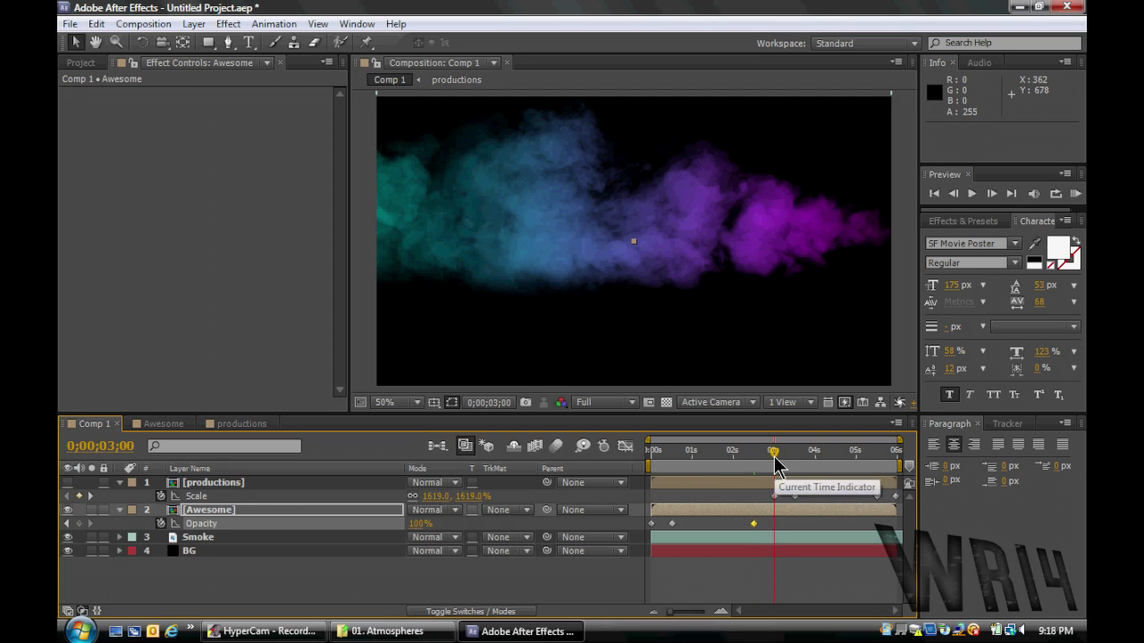
click(422, 523)
text(0)
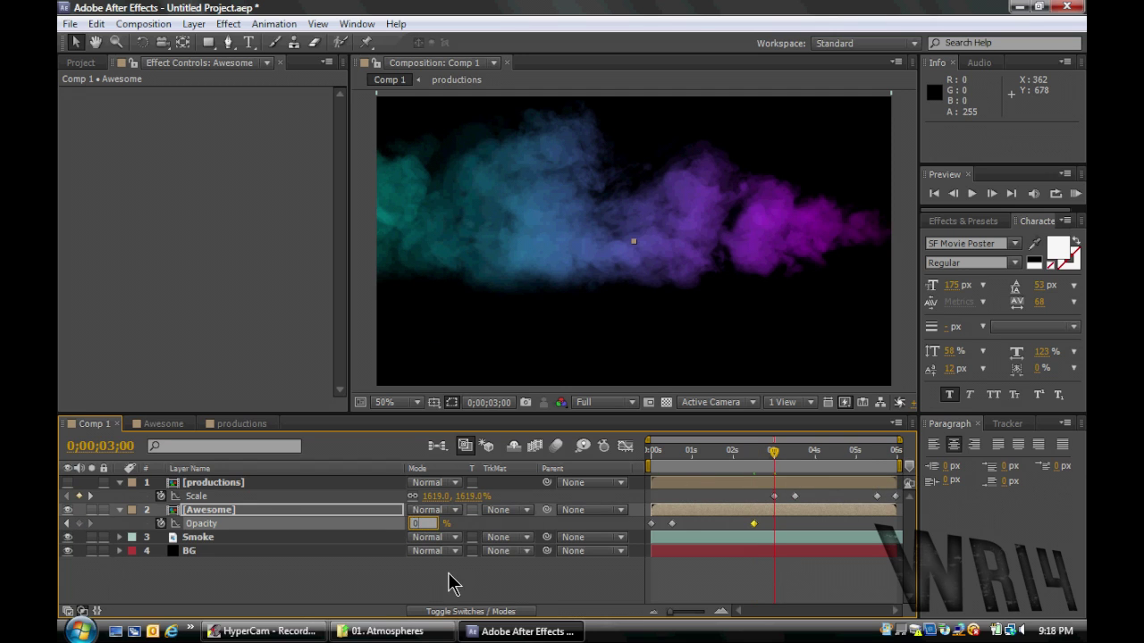
click(454, 576)
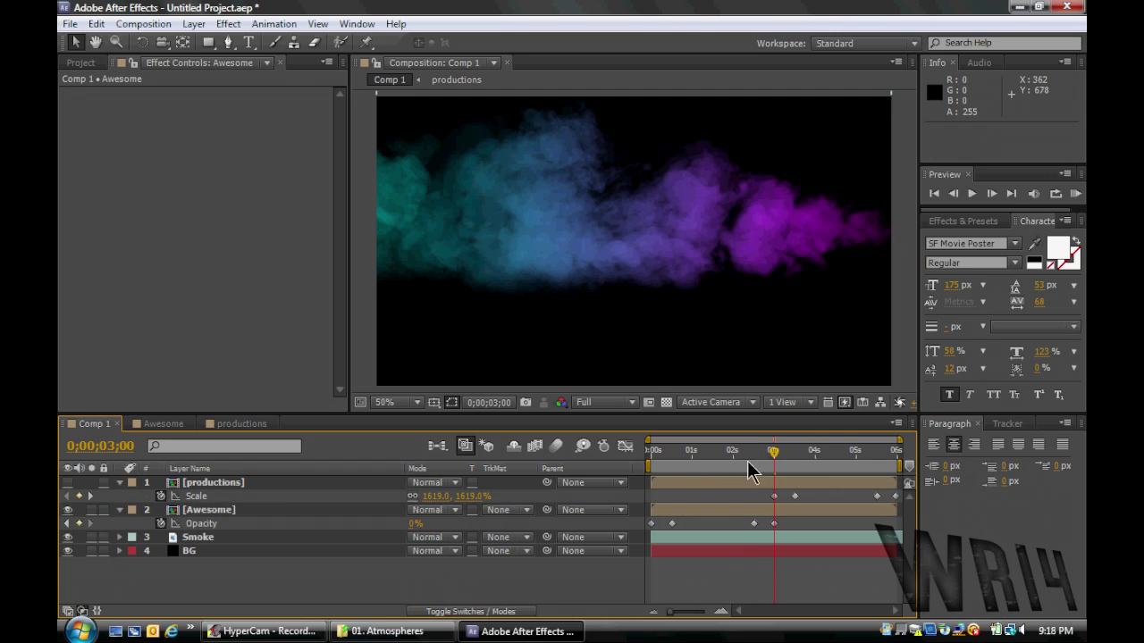
click(67, 483)
- Keyframe PRODUCTIONS' Opacity from 0% at 0;00;03;00 to 100% at 0;00;03;15
click(218, 483)
key(t)
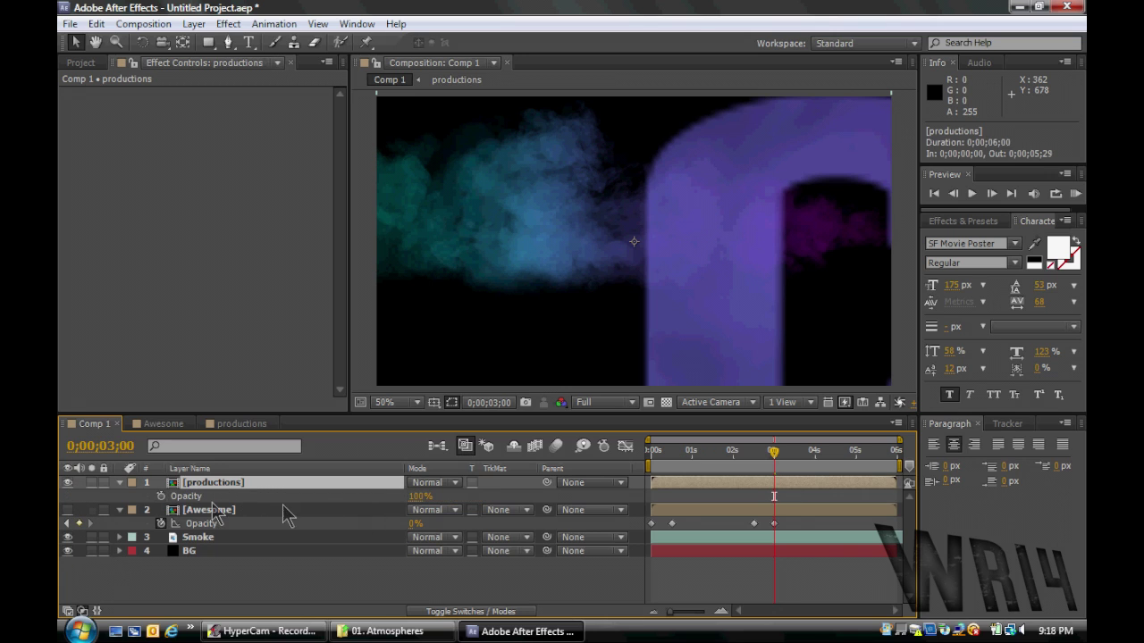
click(161, 496)
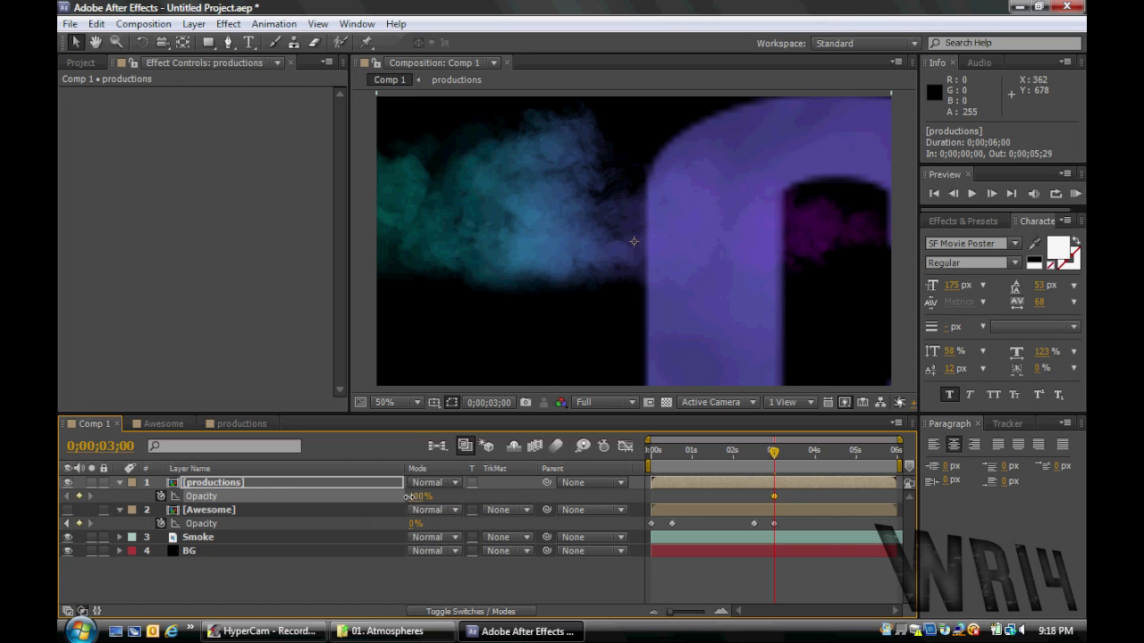
click(793, 454)
click(415, 496)
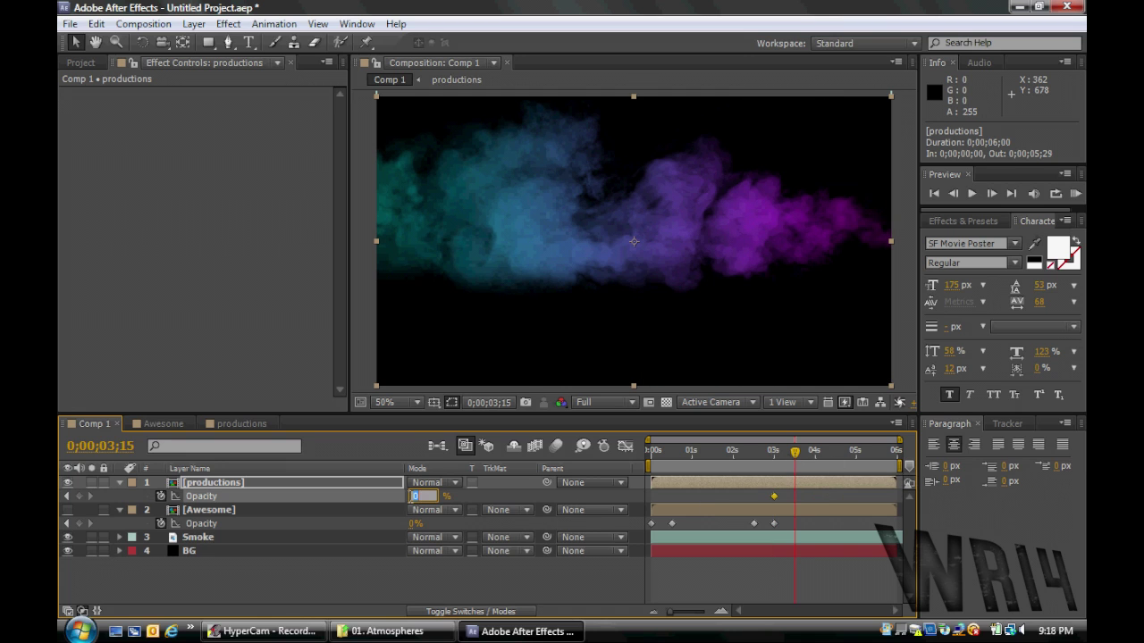
text(100)
click(878, 452)
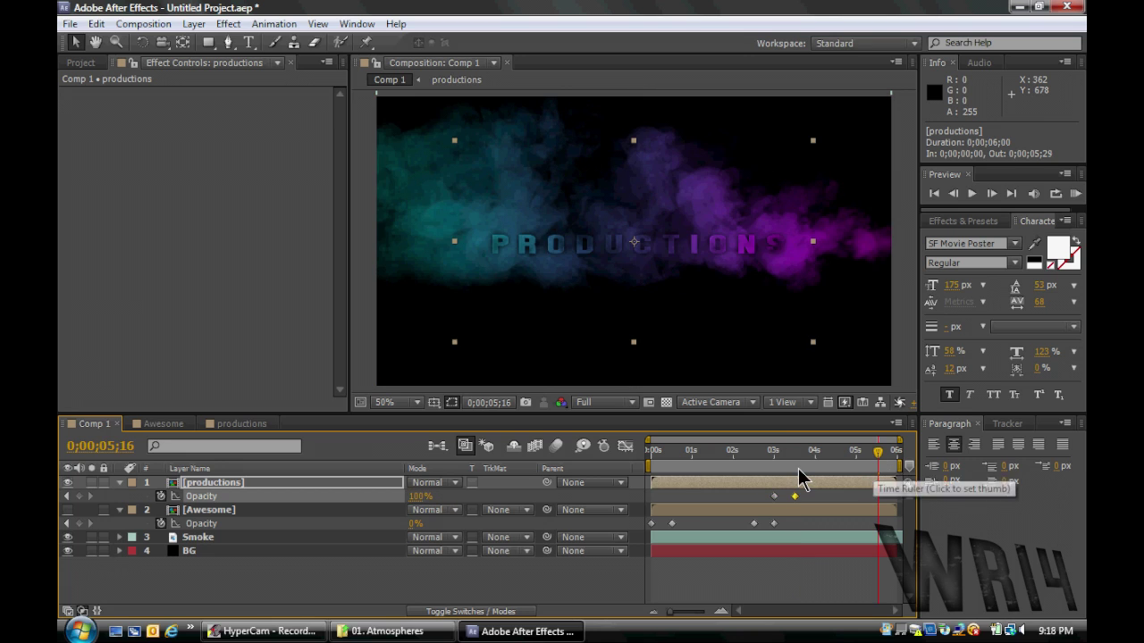
- Hold 100% Opacity at 0;00;05;15 and fade to 0% at the last frame
click(420, 496)
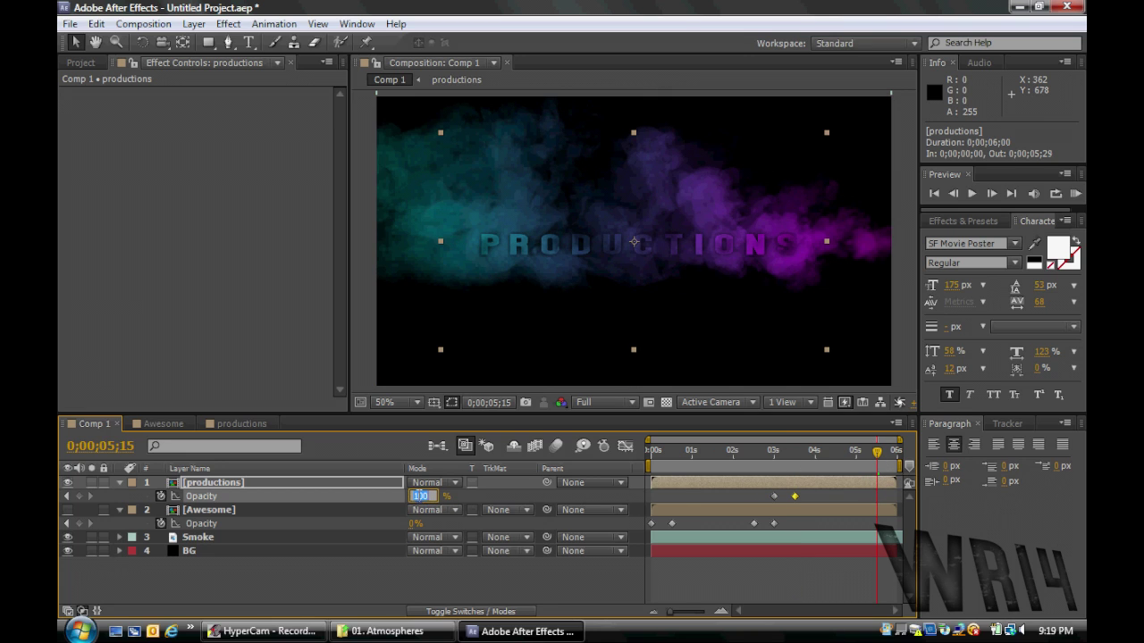
key(Return)
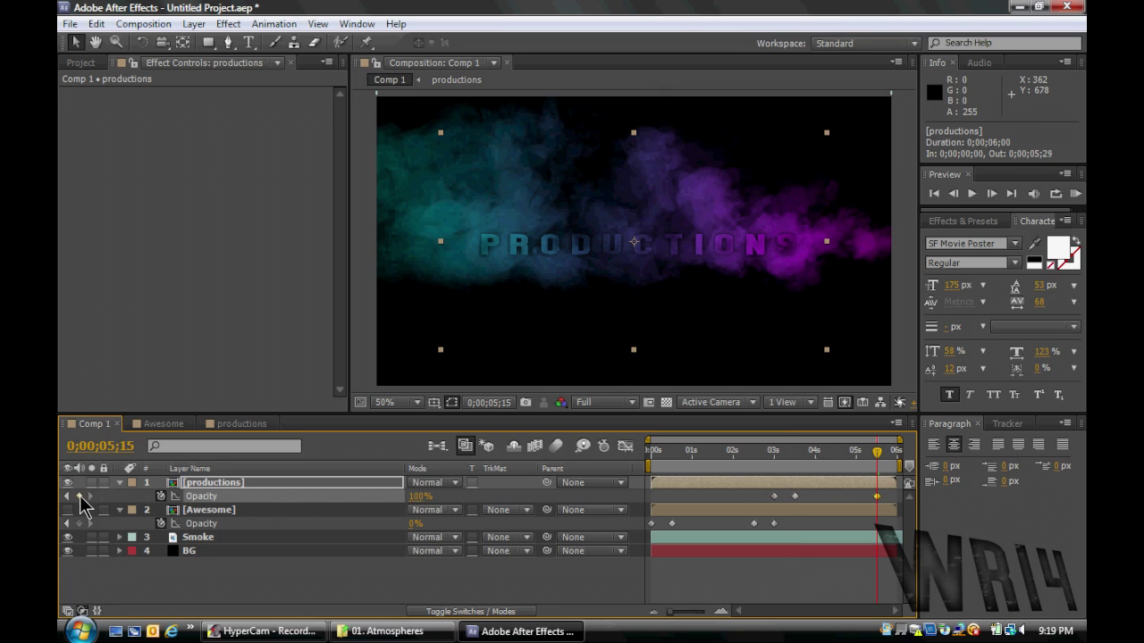
drag(878, 453, 968, 465)
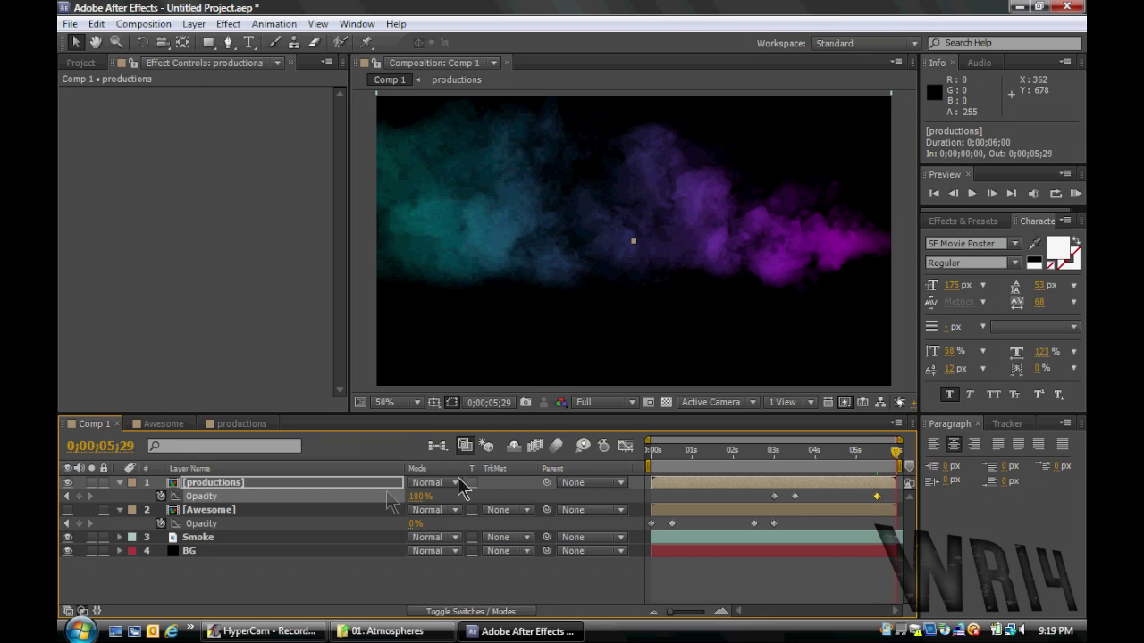
click(420, 496)
text(0)
key(Return)
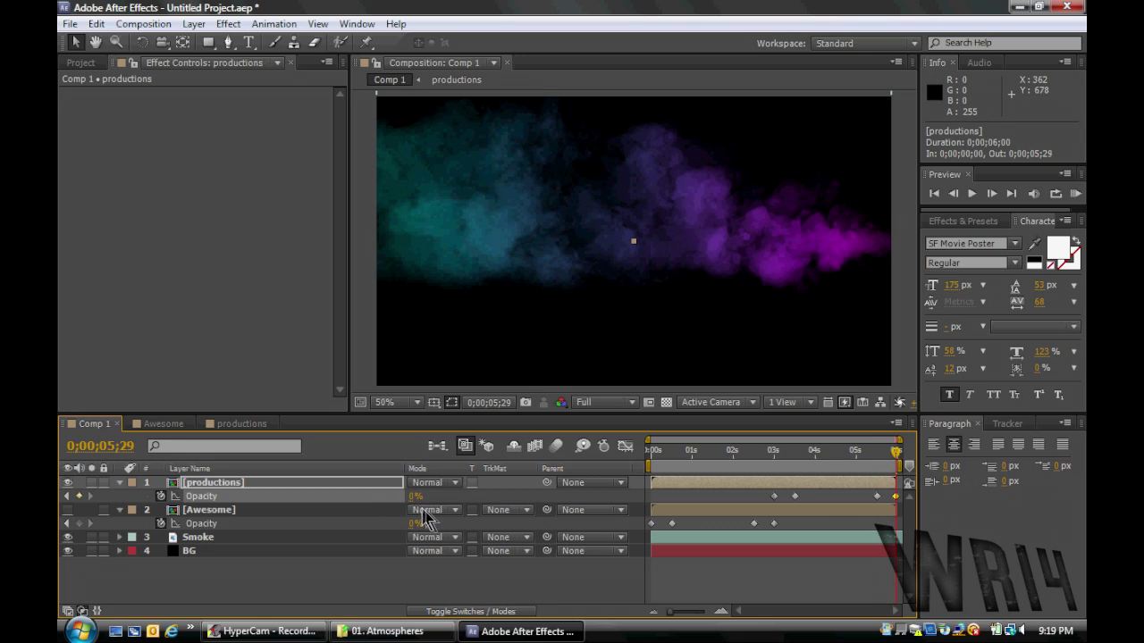
- Collapse the productions and Awesome layers and play a preview of the intro
click(408, 601)
click(119, 483)
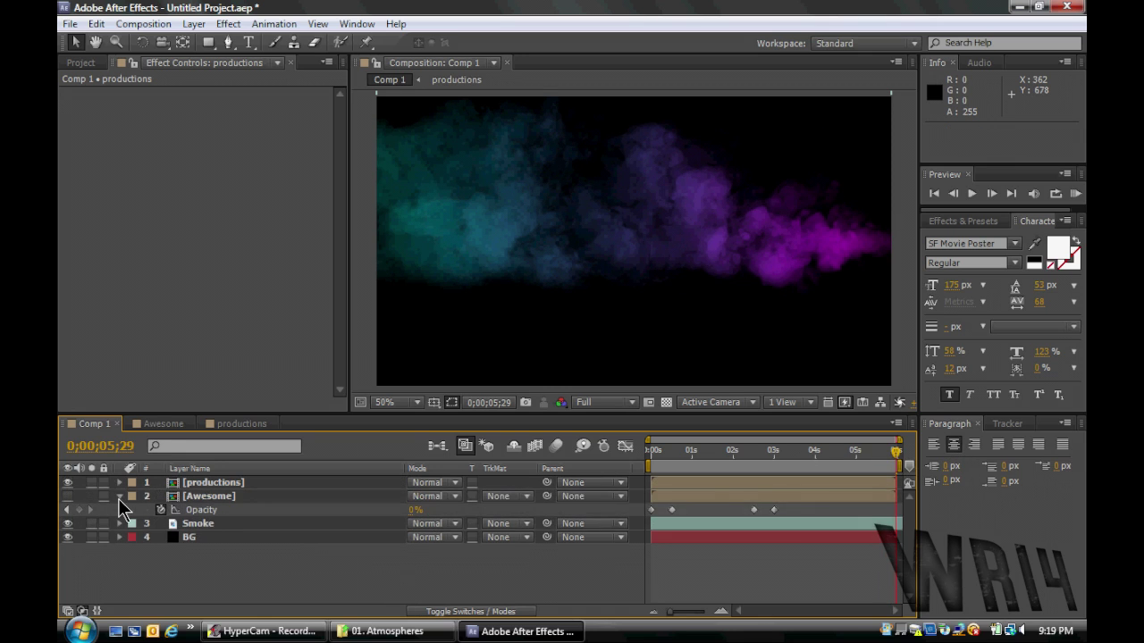
click(118, 496)
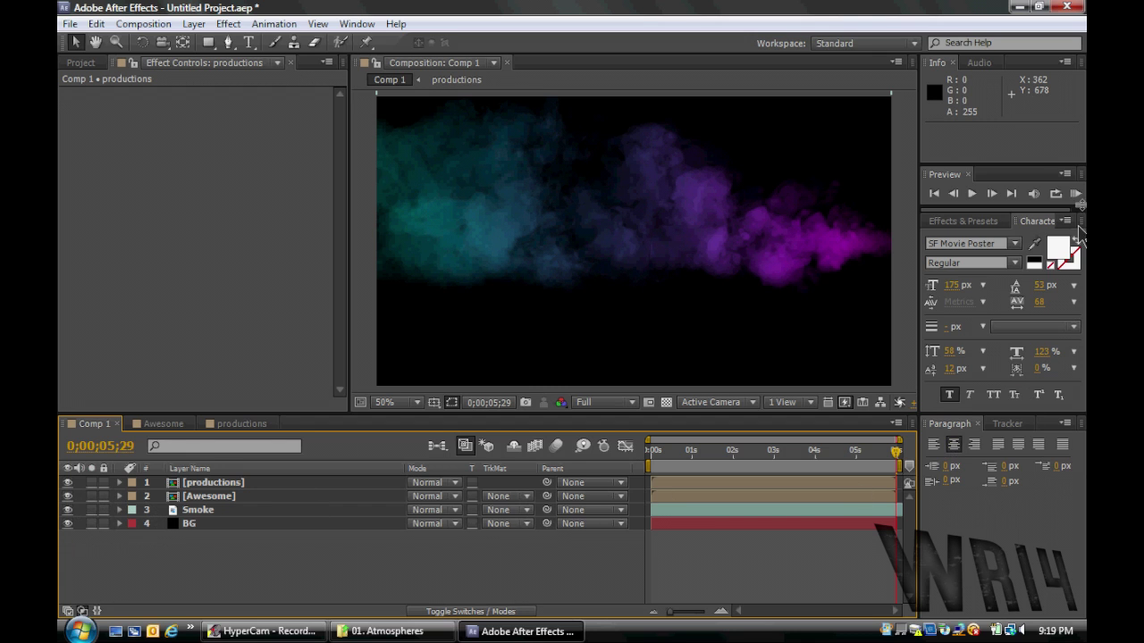
click(1076, 193)
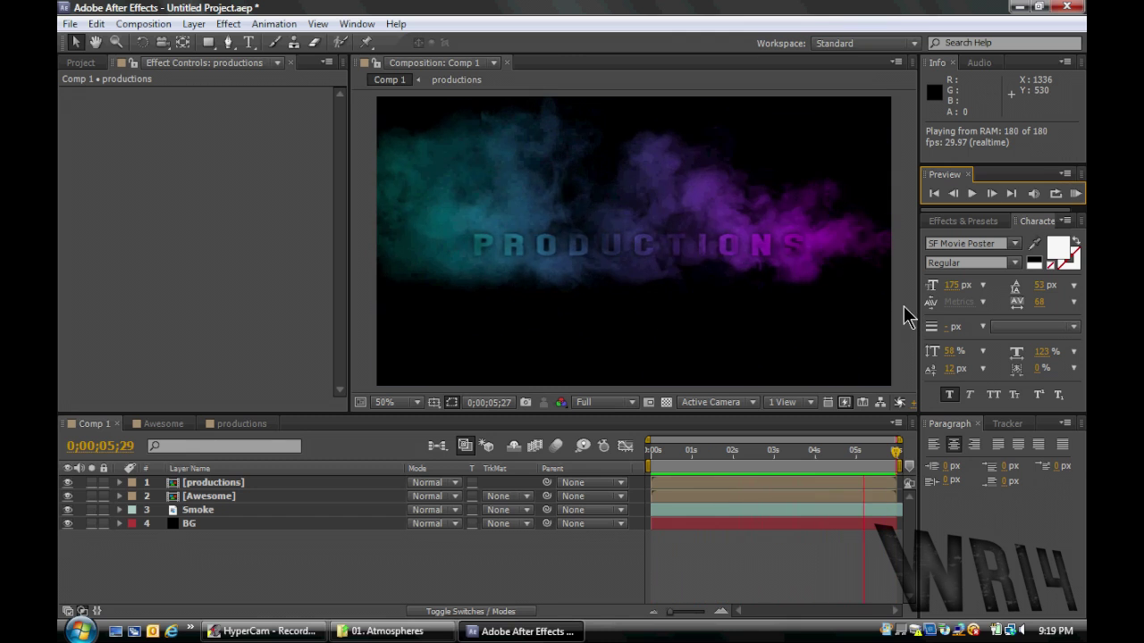
- Stop the preview and select the Smoke layer in the Awesome composition
click(710, 453)
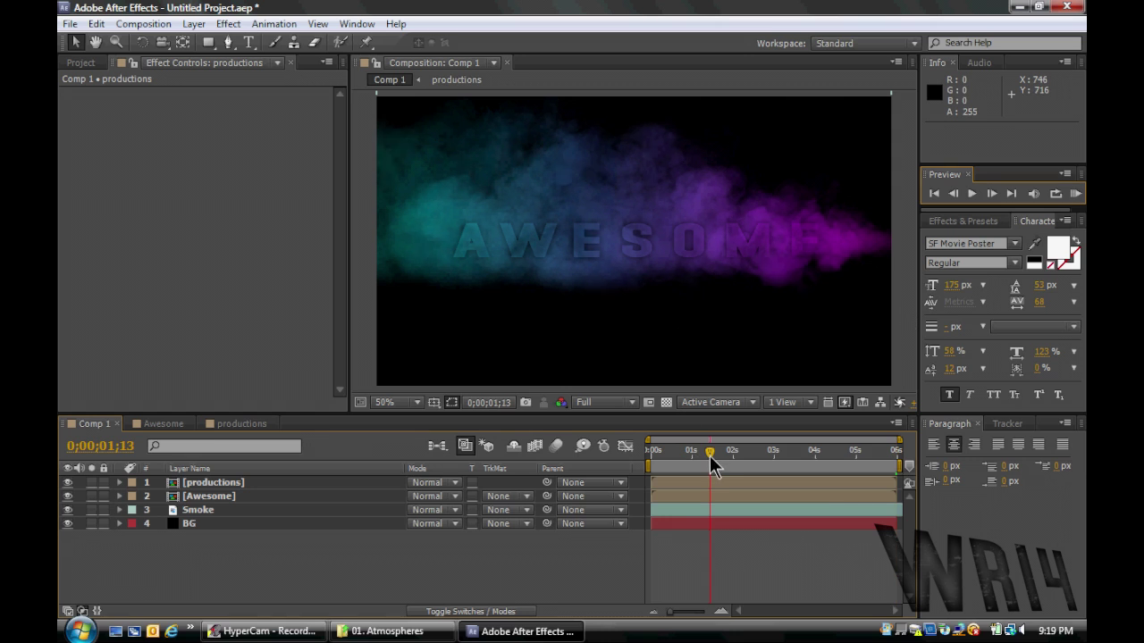
click(165, 423)
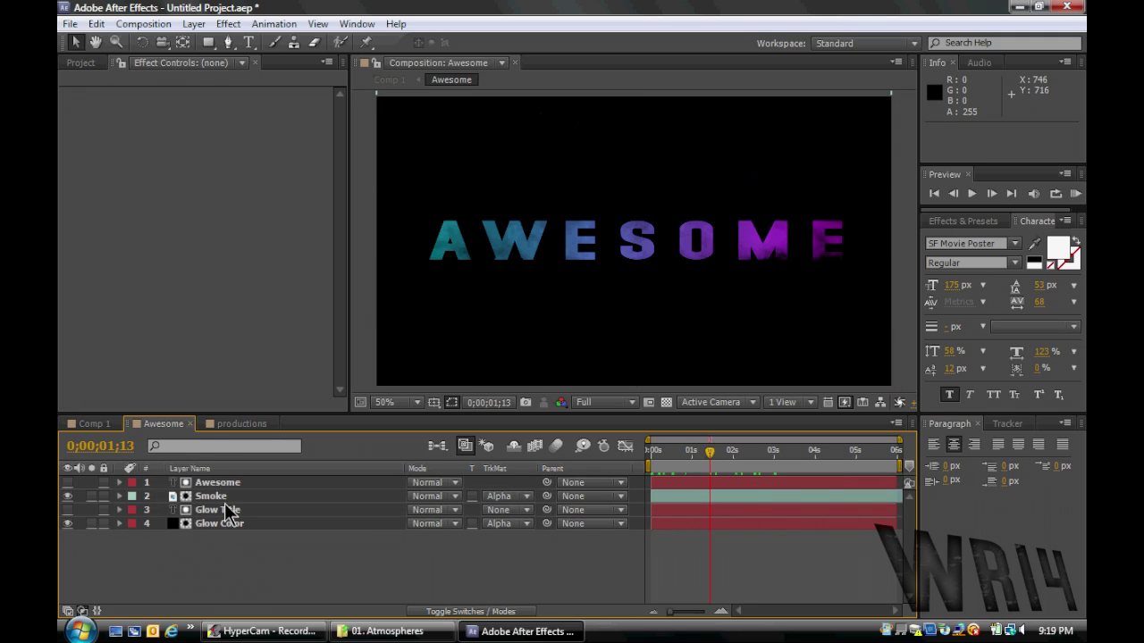
click(220, 506)
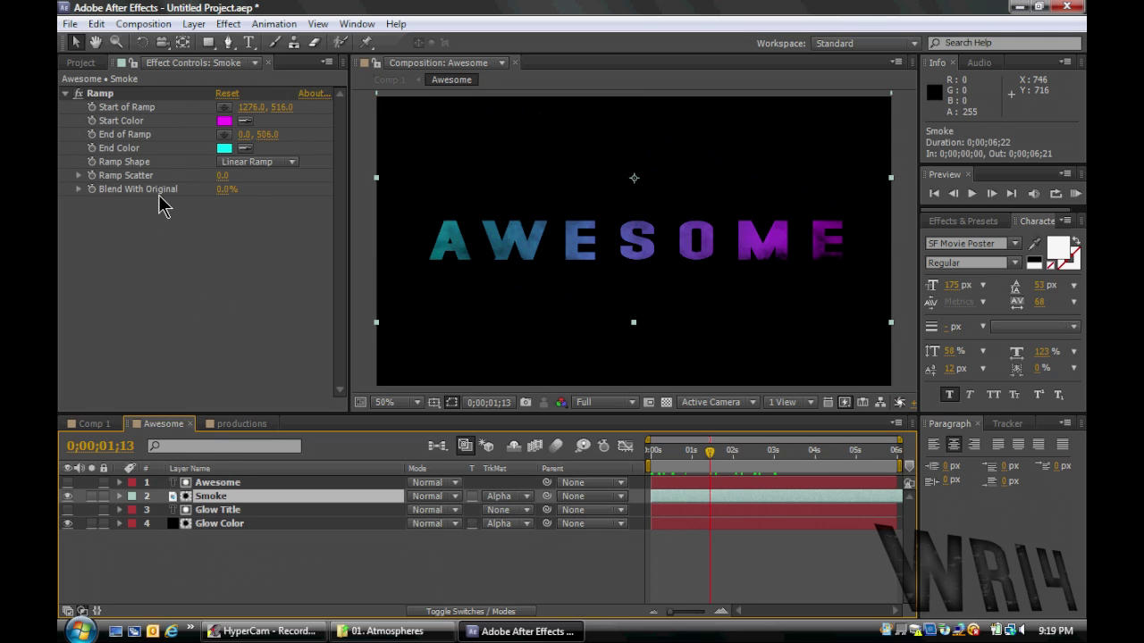
- Set the Smoke Ramp's Start and End Colors to white, checking the result in Comp 1
click(223, 121)
click(76, 39)
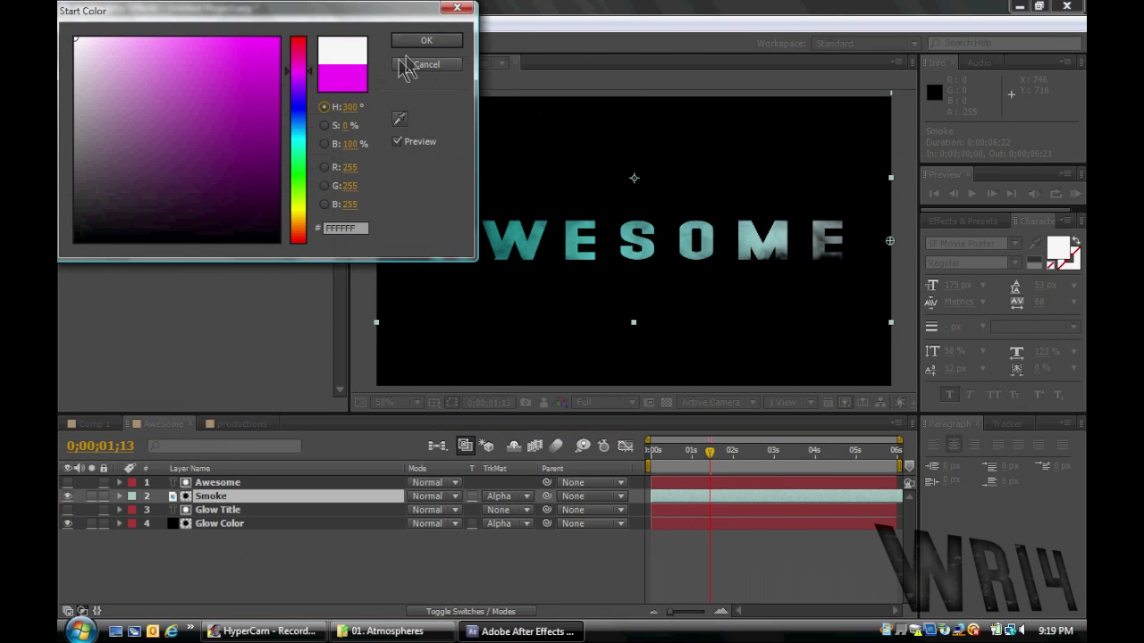
key(Return)
click(225, 147)
click(76, 39)
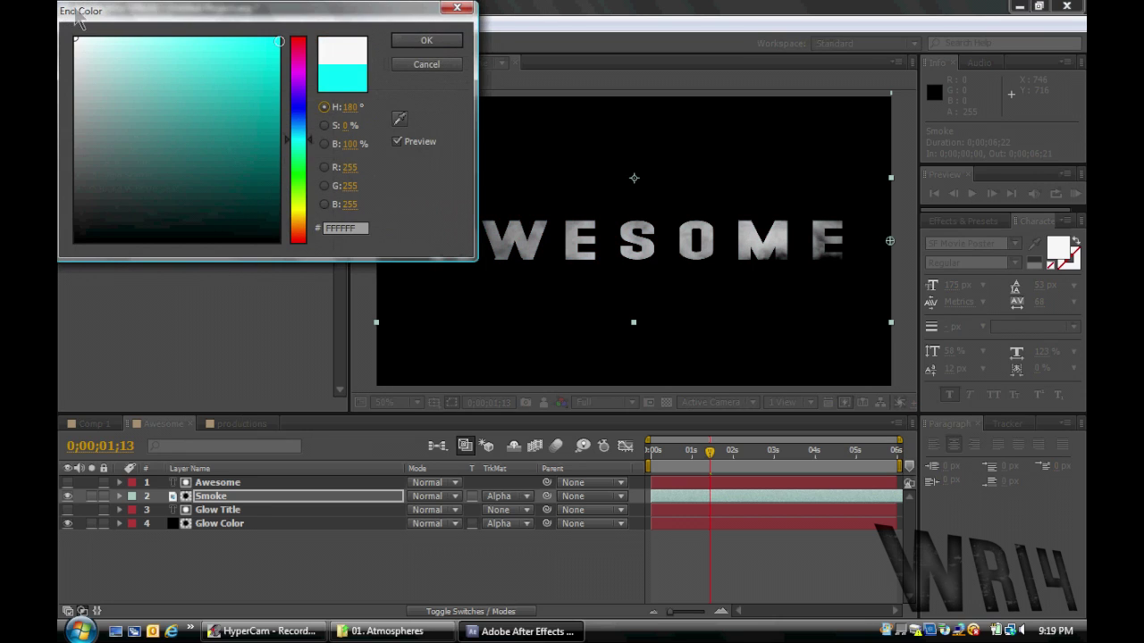
click(438, 43)
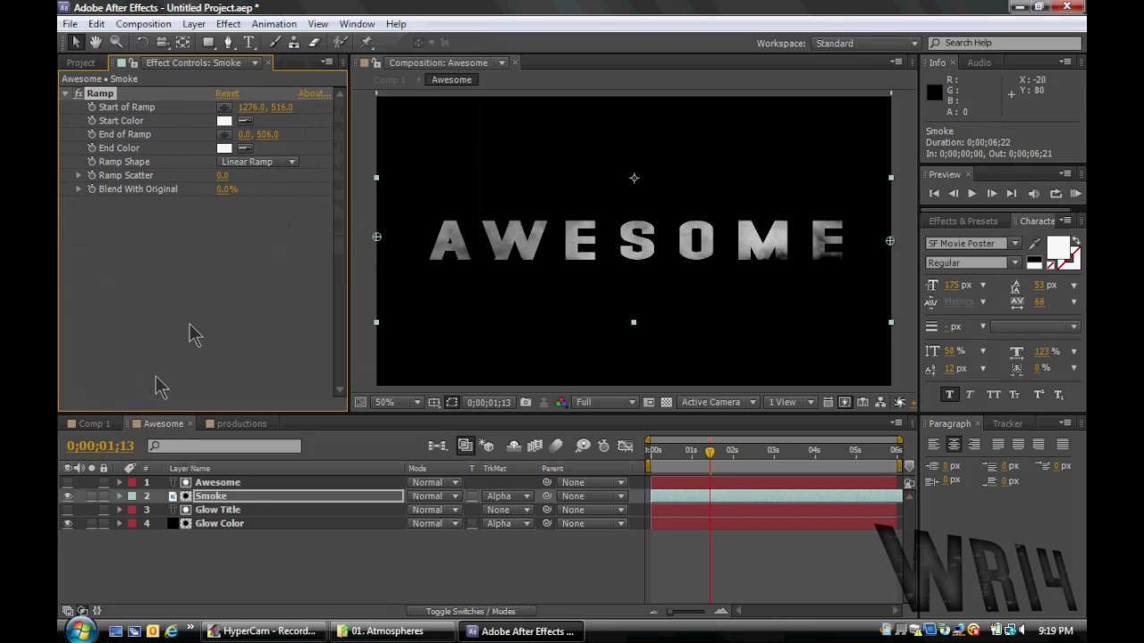
click(93, 423)
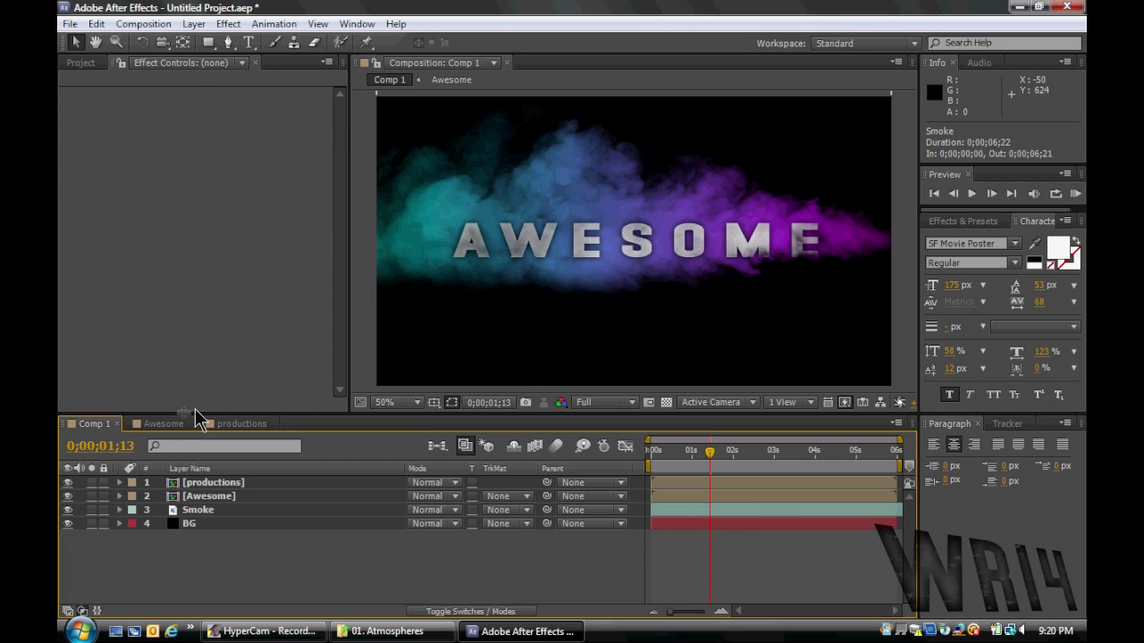
click(163, 424)
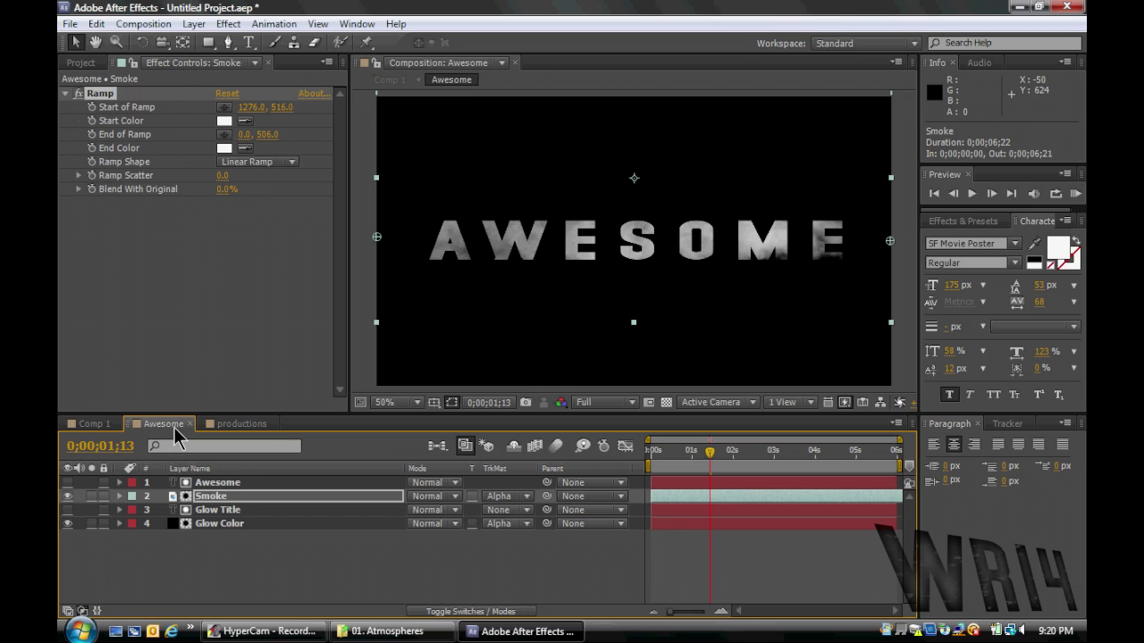
- Set the Smoke layer's Ramp to run from pure red to dark red
click(220, 498)
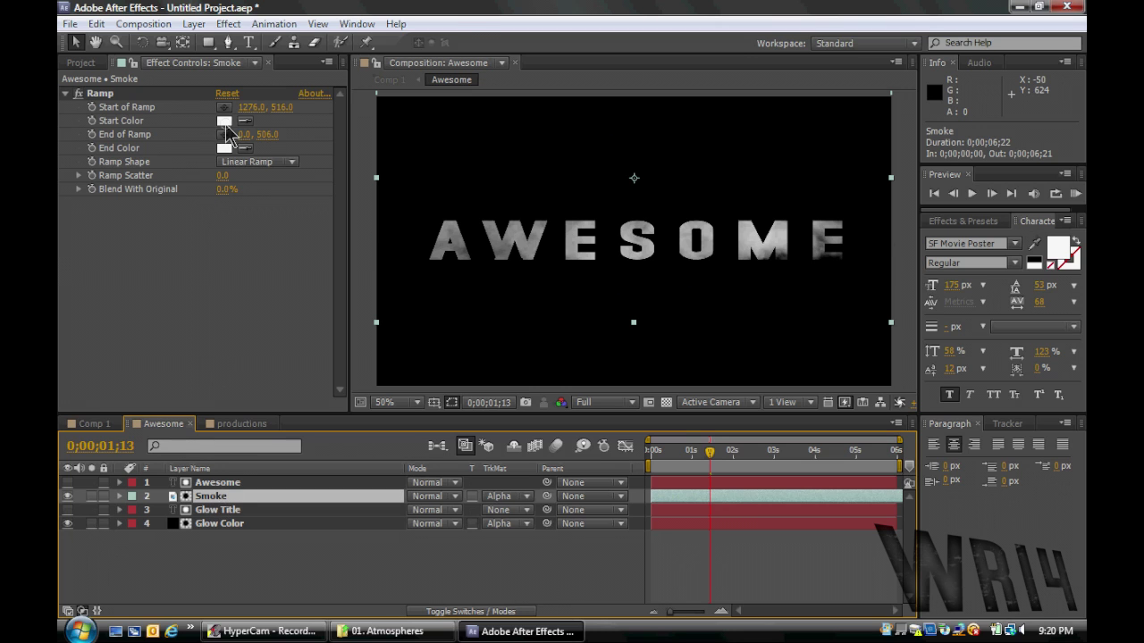
click(224, 123)
drag(222, 128, 362, 4)
click(402, 41)
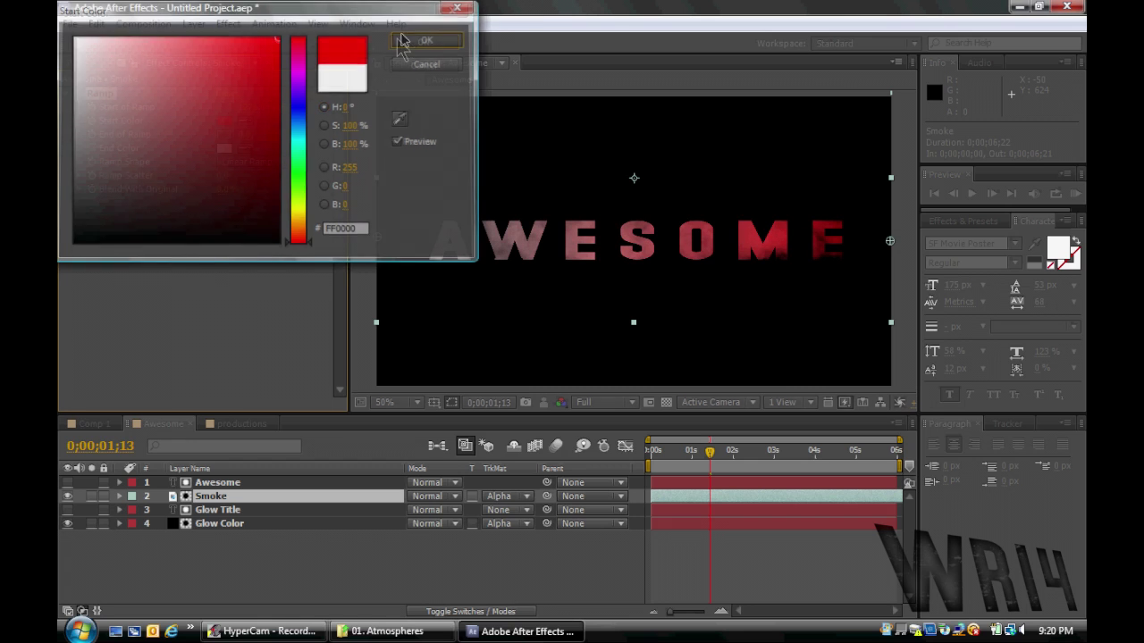
click(224, 146)
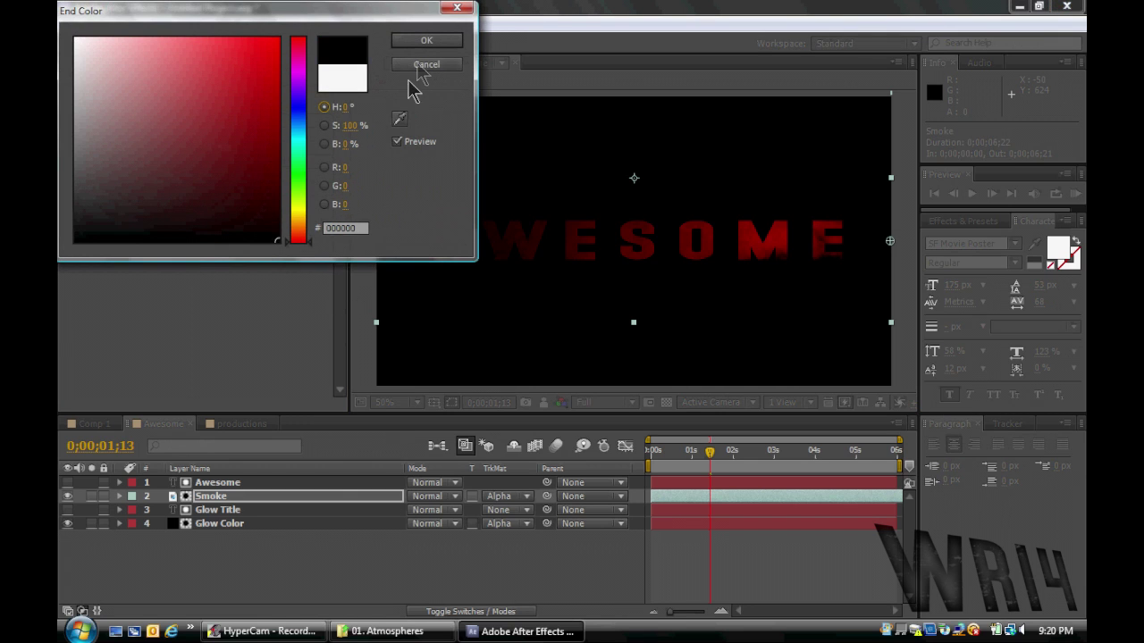
click(424, 42)
click(224, 147)
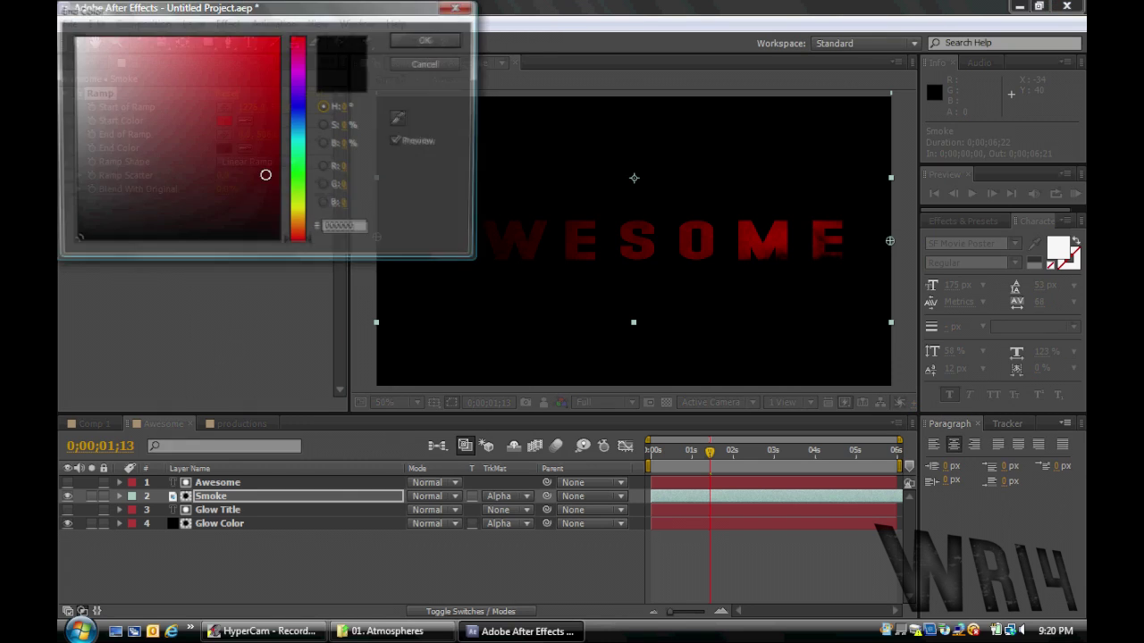
drag(263, 173, 277, 174)
click(422, 42)
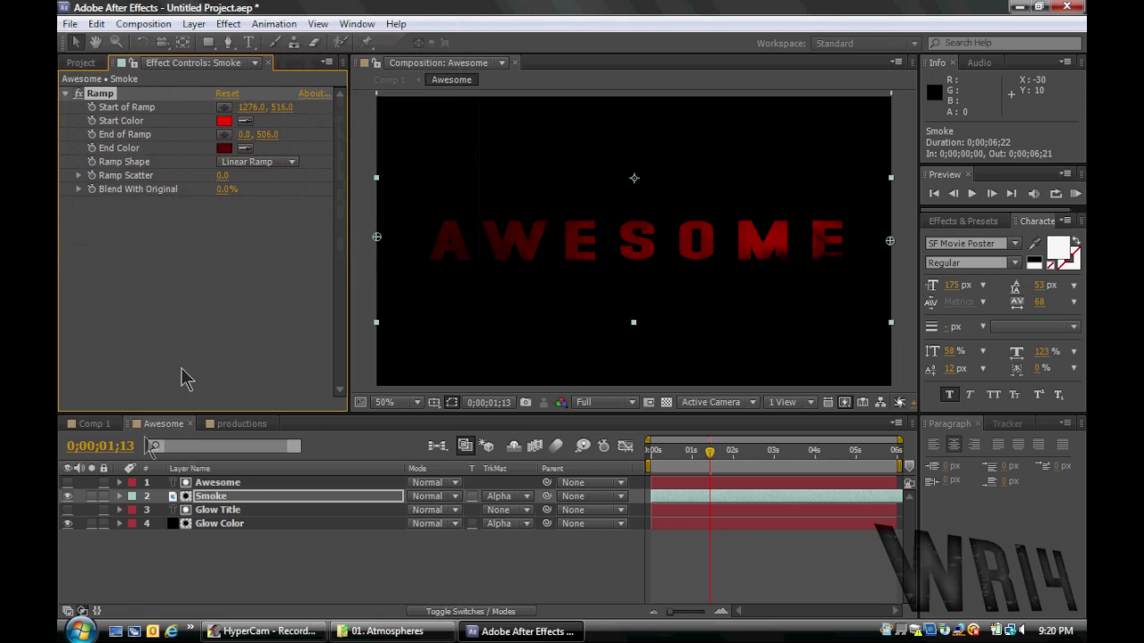
- Check the result in Comp 1, then set the Ramp Start Color to cyan (green 255)
click(93, 424)
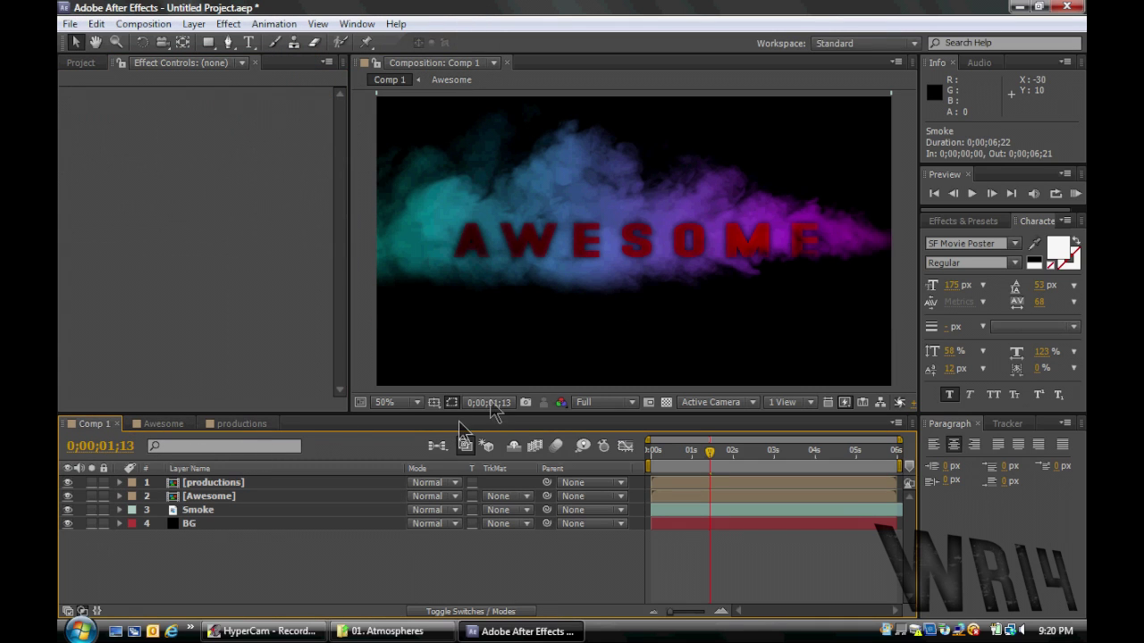
click(169, 423)
click(225, 120)
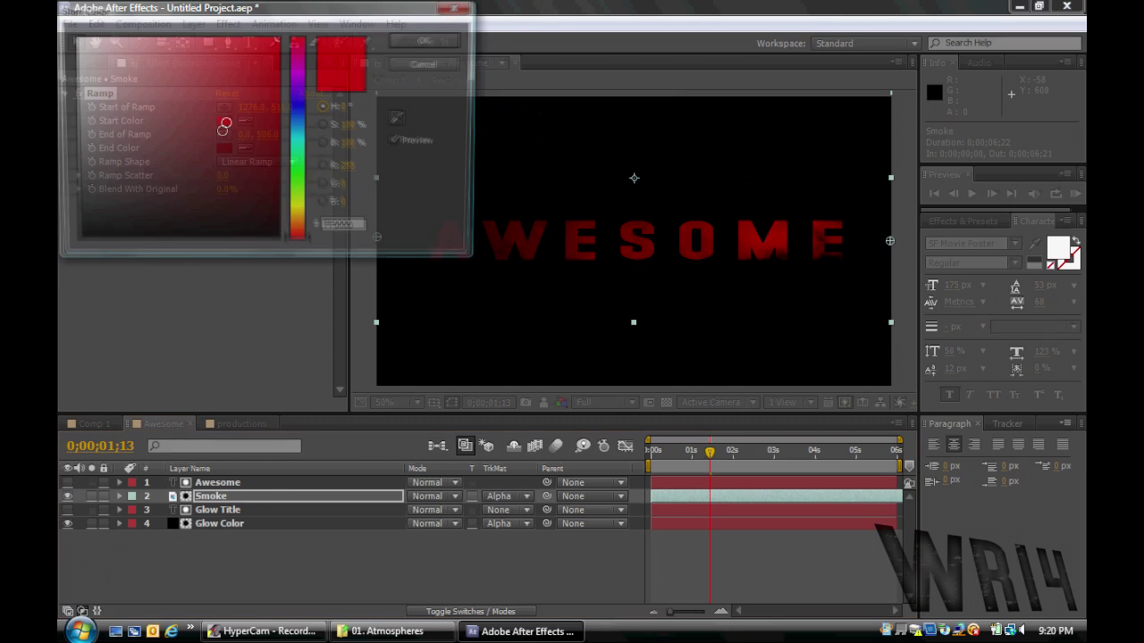
click(301, 108)
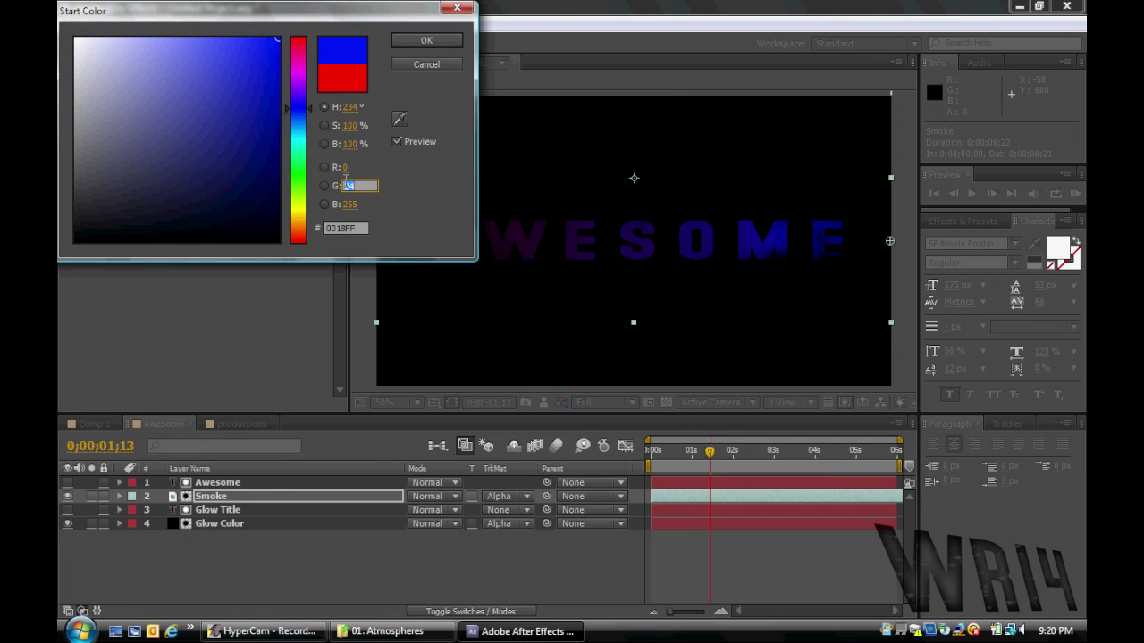
text(255)
key(Tab)
click(426, 40)
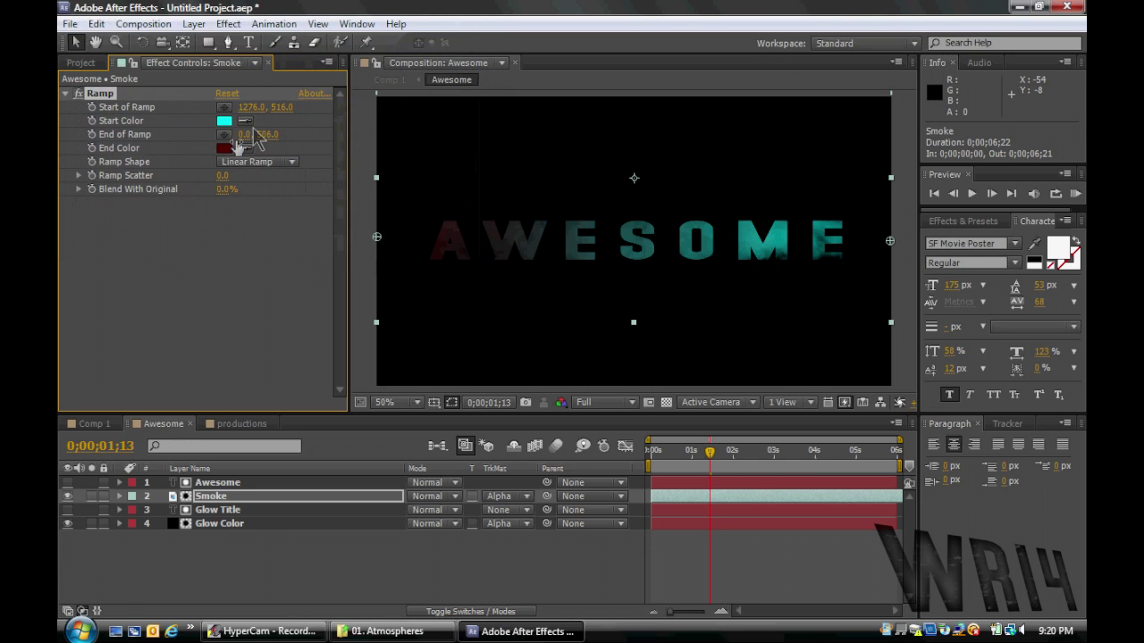
- Set the Ramp End Color to magenta FF00FF (red 255) and view it in Comp 1
click(225, 148)
click(298, 73)
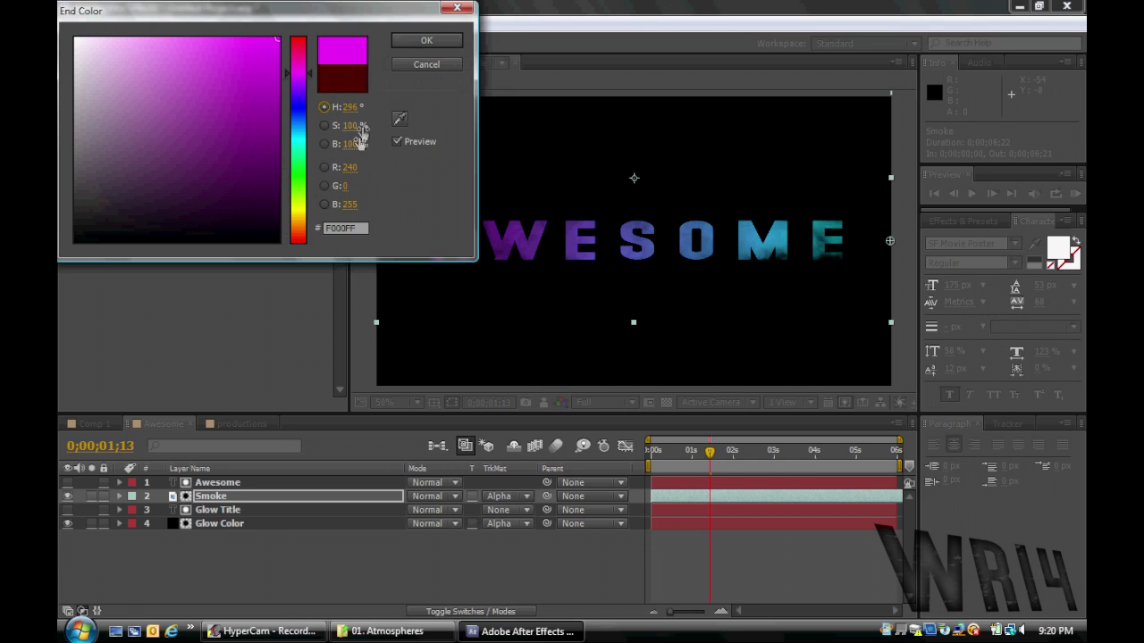
click(348, 167)
text(255)
key(Return)
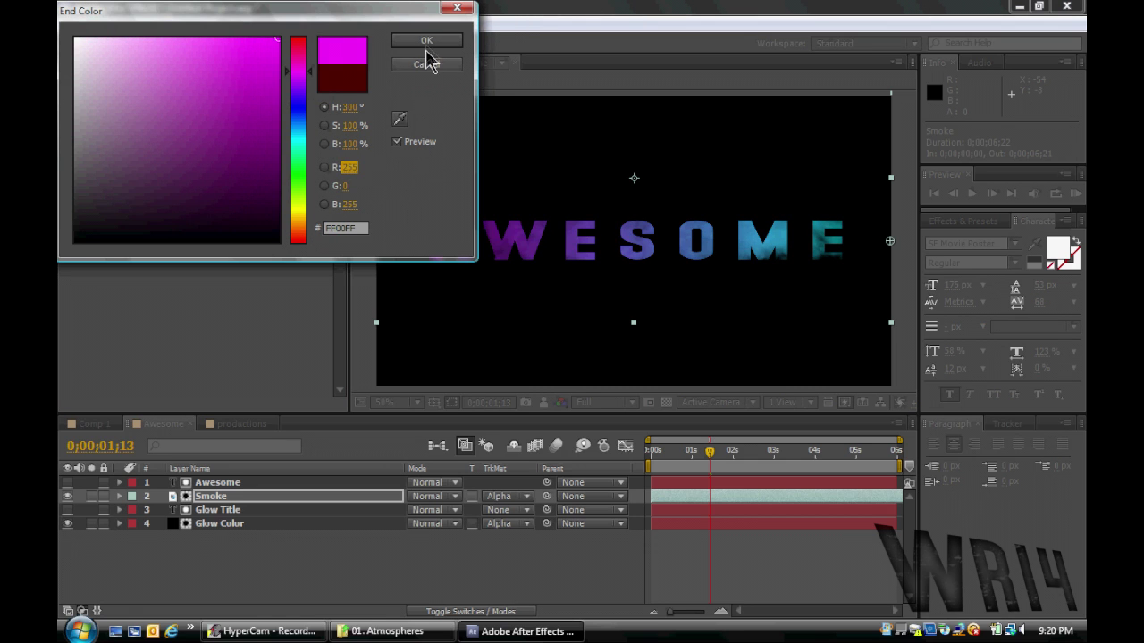
click(426, 41)
click(94, 424)
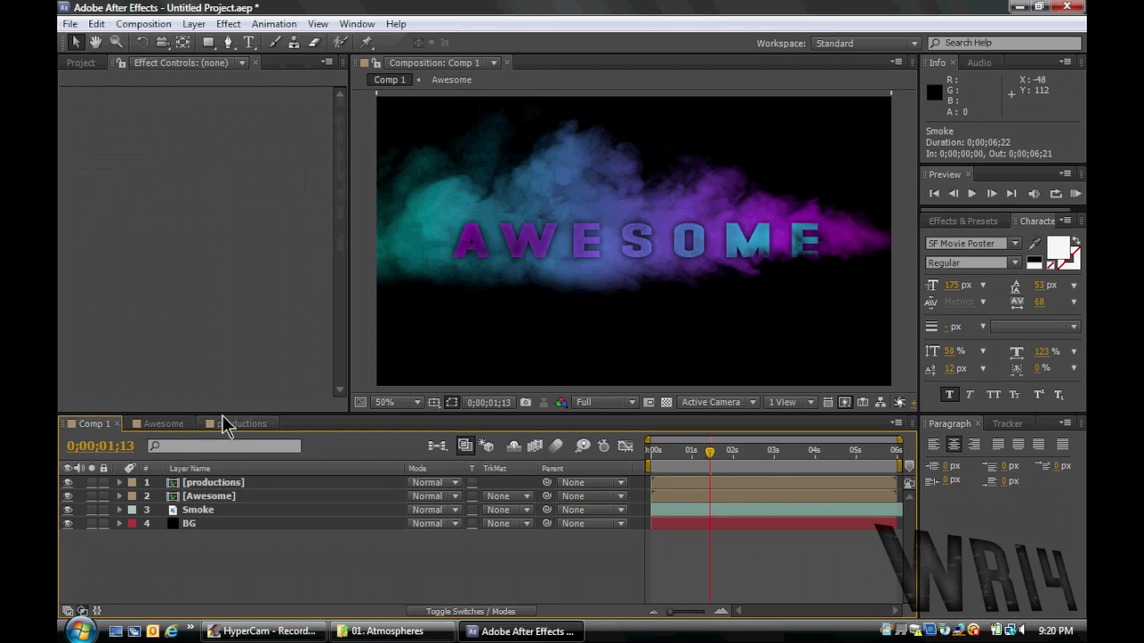
- Change the BG solid's colour to bright red through Solid Settings
click(208, 525)
click(194, 24)
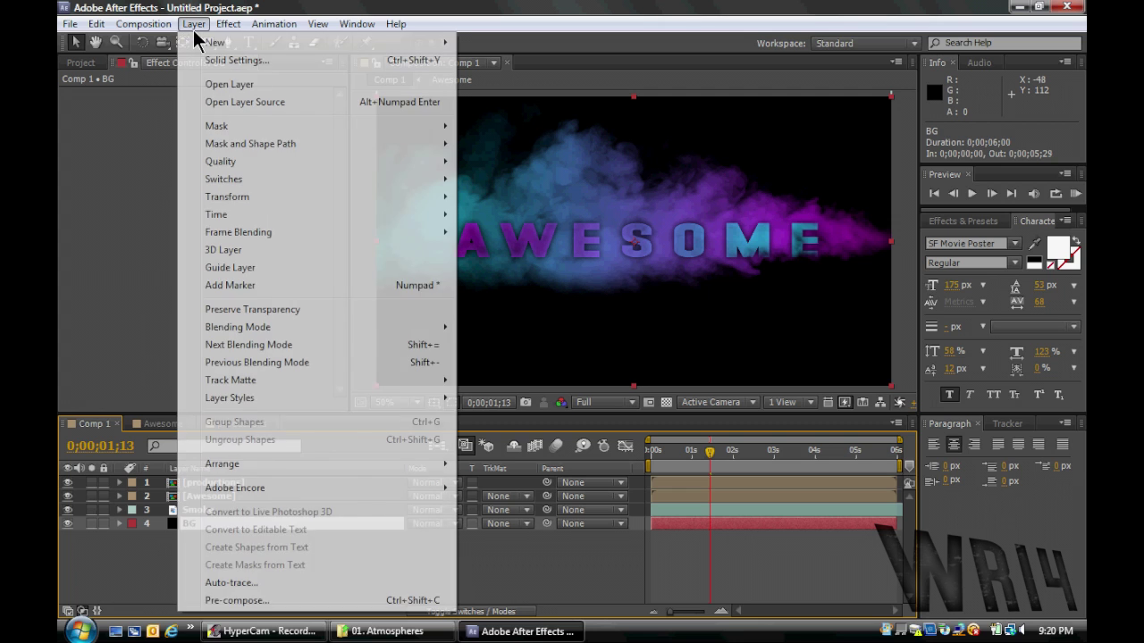
click(249, 63)
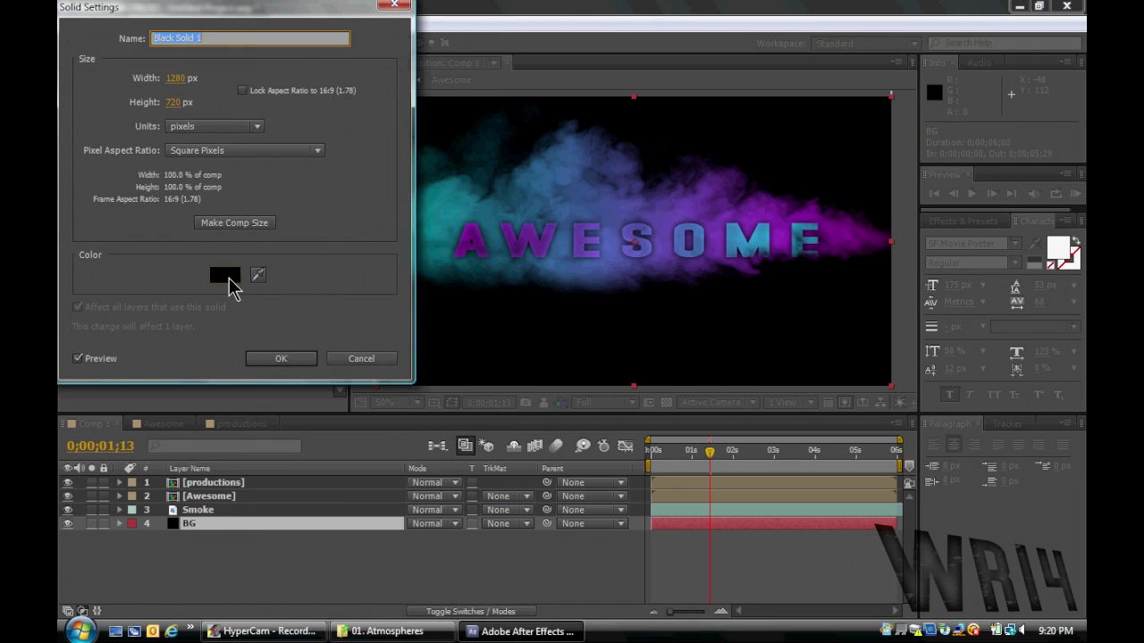
click(227, 276)
drag(253, 138, 279, 37)
click(426, 40)
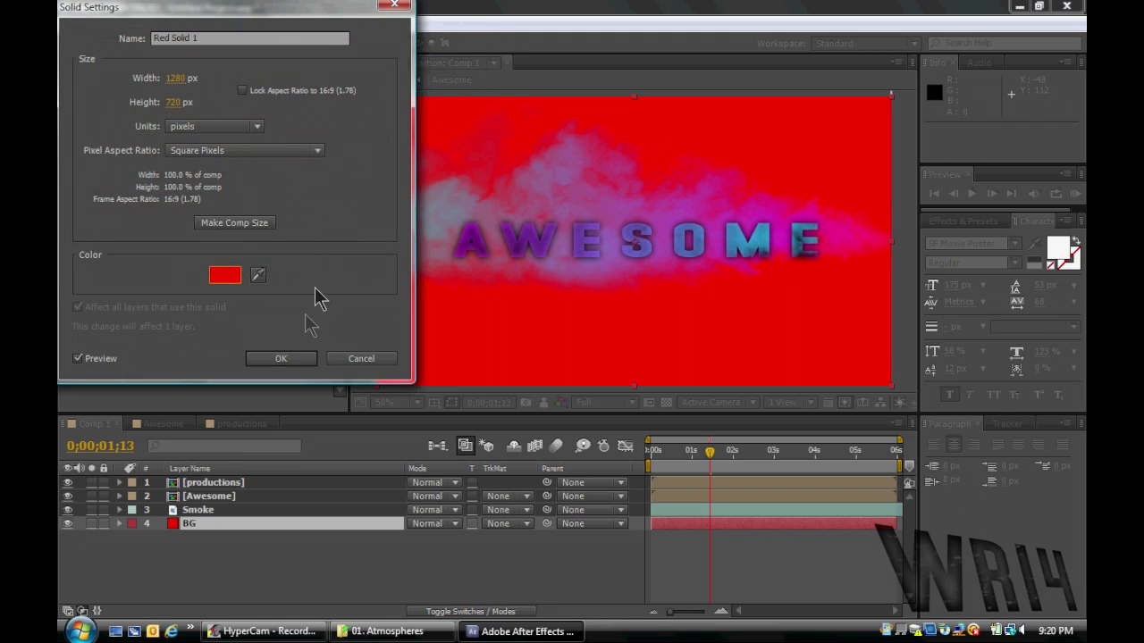
click(283, 363)
- In the Awesome comp, make the Glow Color solid red
click(165, 425)
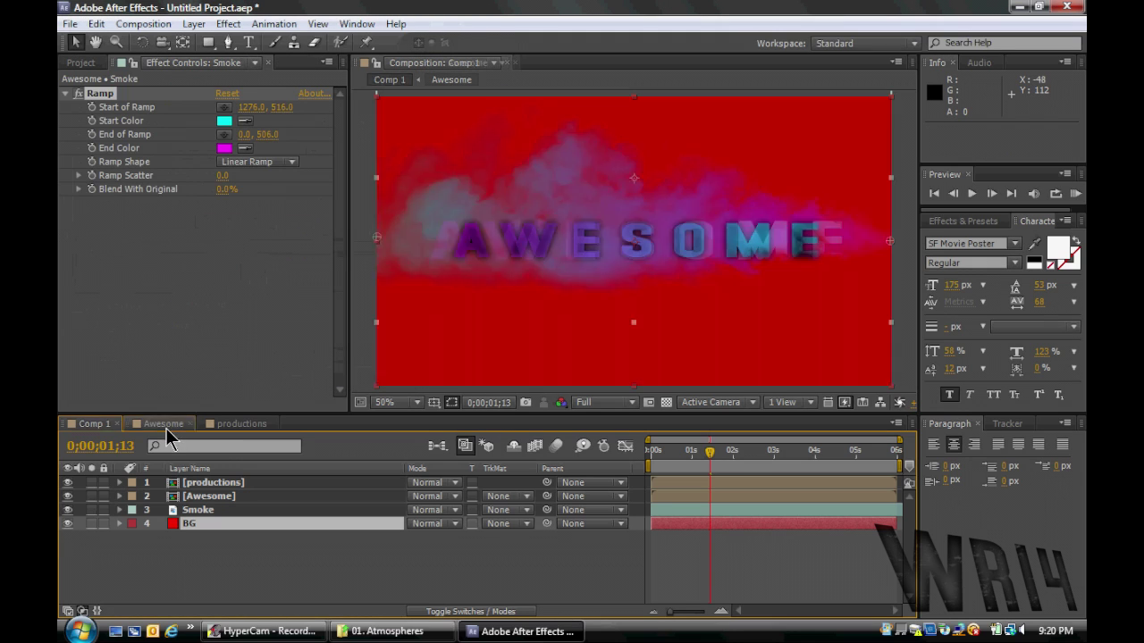
click(223, 523)
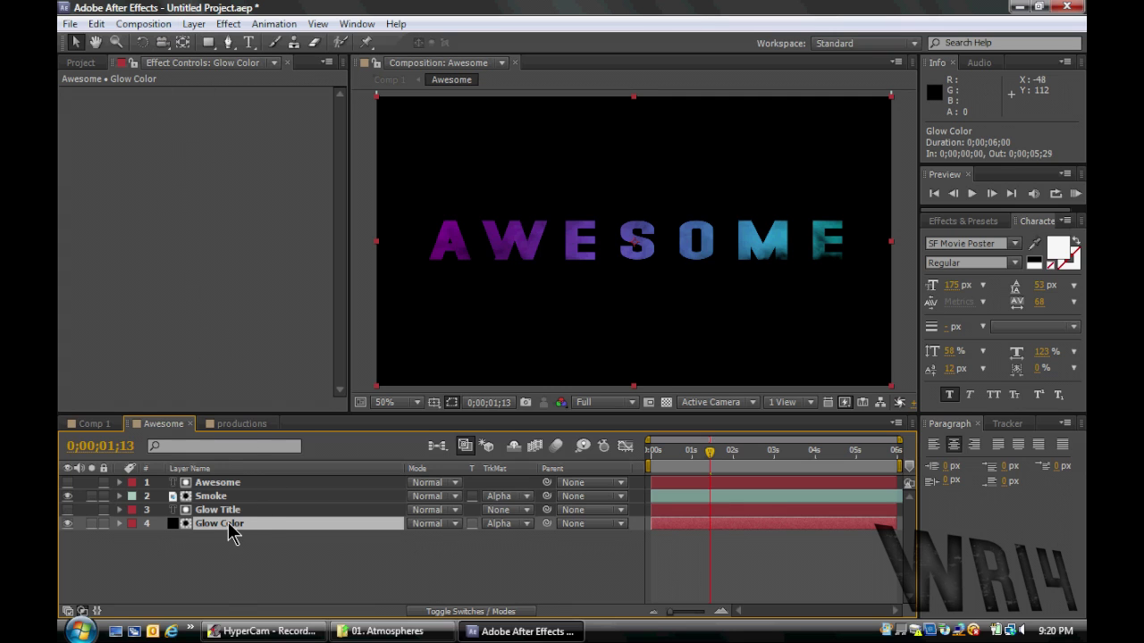
click(204, 25)
click(230, 57)
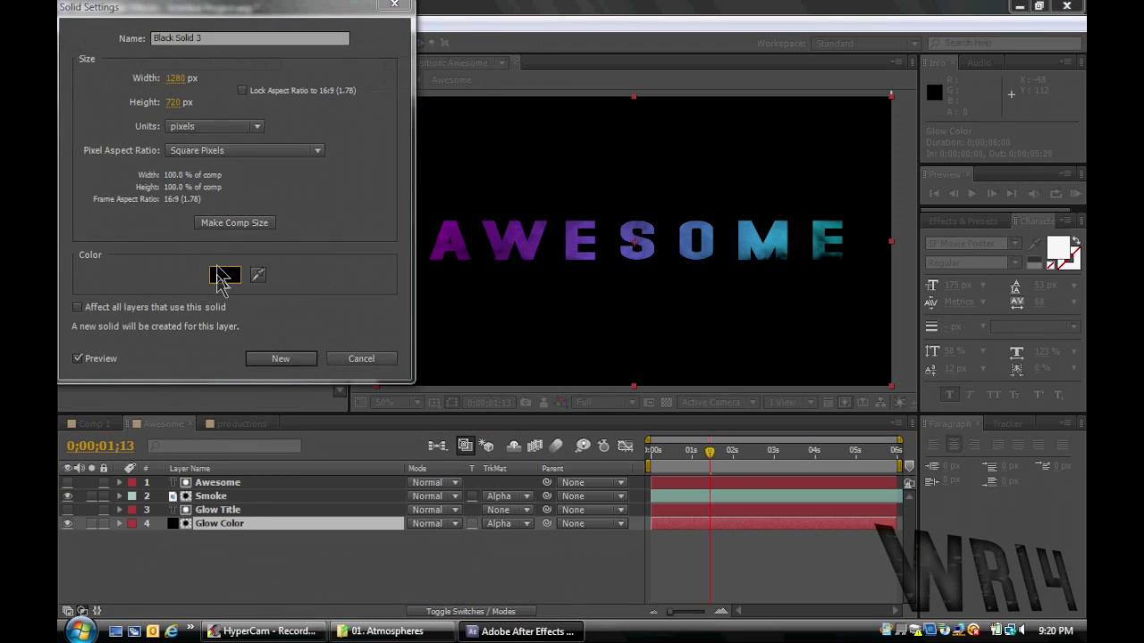
click(219, 272)
click(279, 38)
click(431, 38)
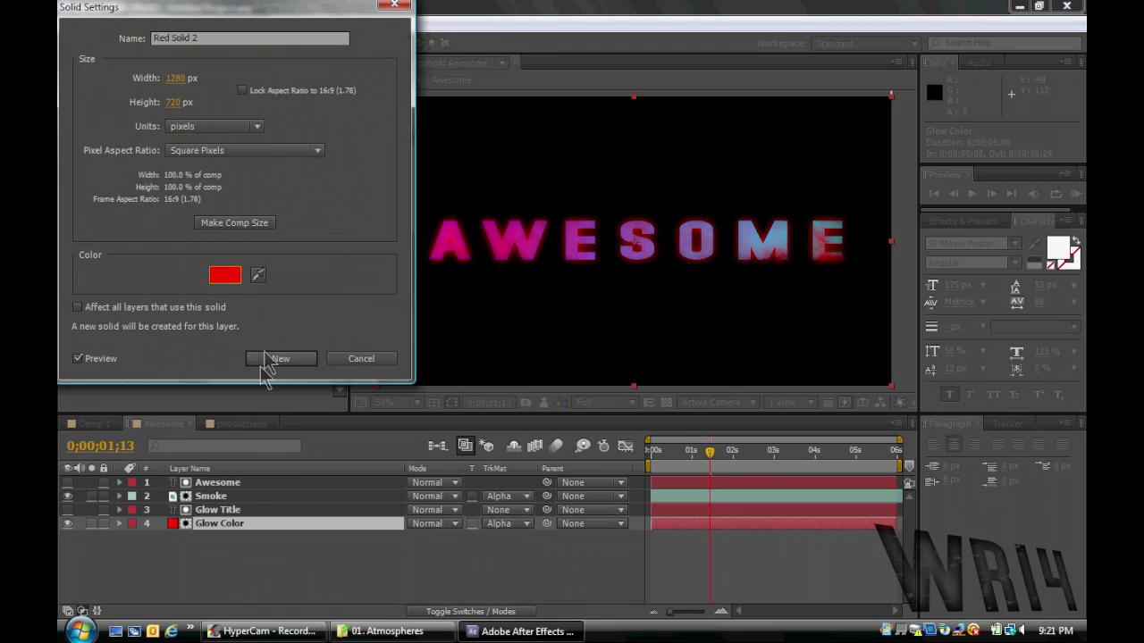
click(264, 358)
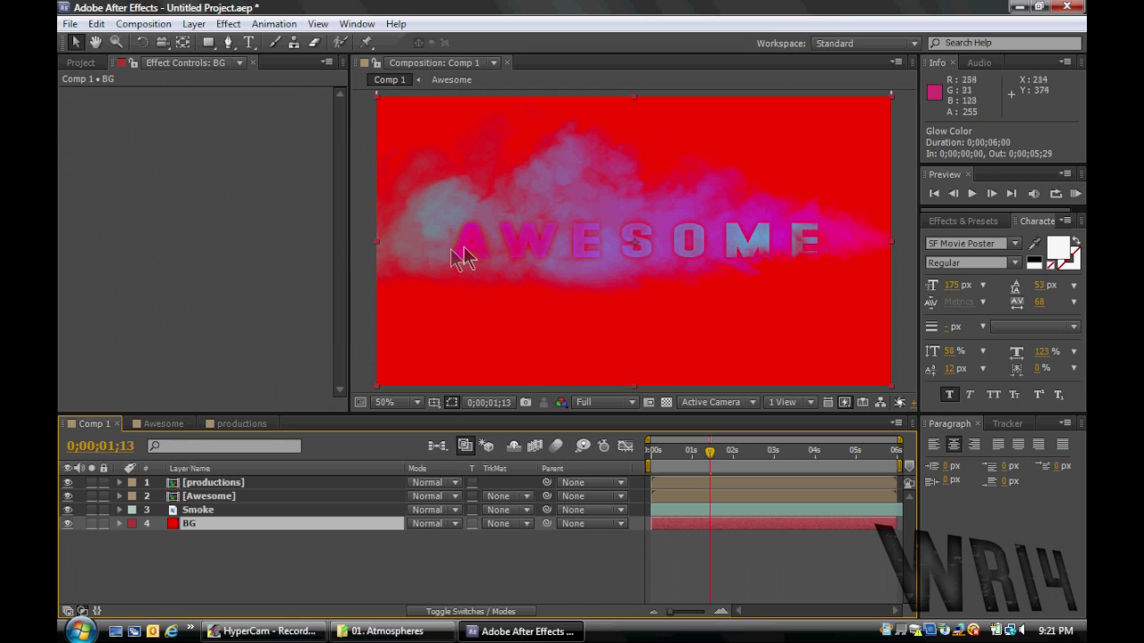
- Set the BG solid's colour back to black
click(194, 23)
click(248, 57)
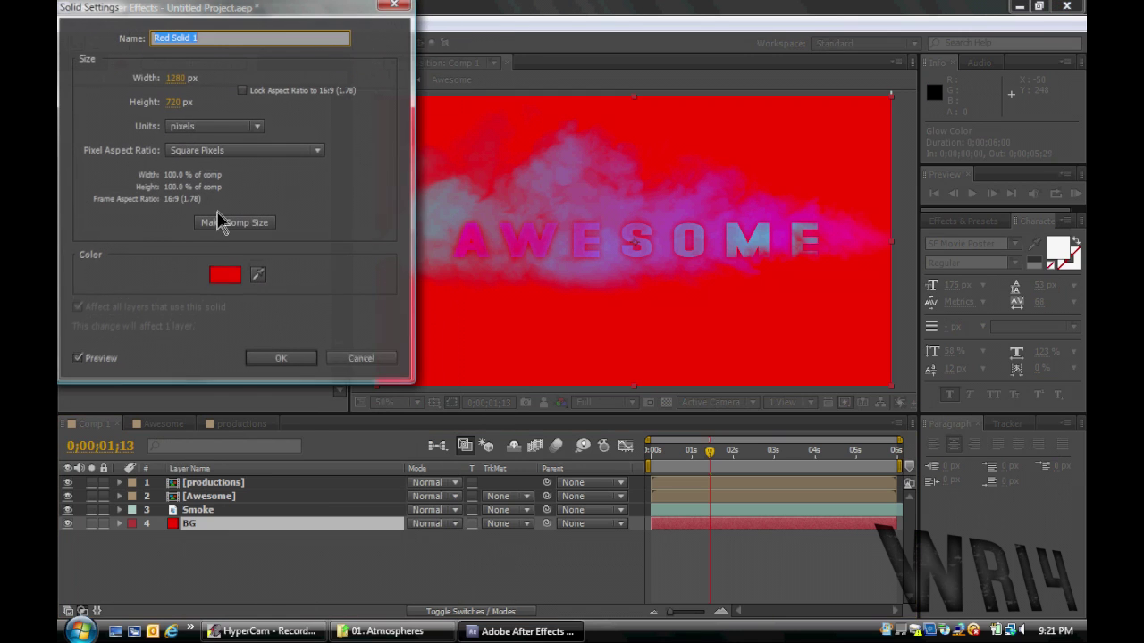
click(223, 275)
drag(230, 235, 405, 264)
click(443, 40)
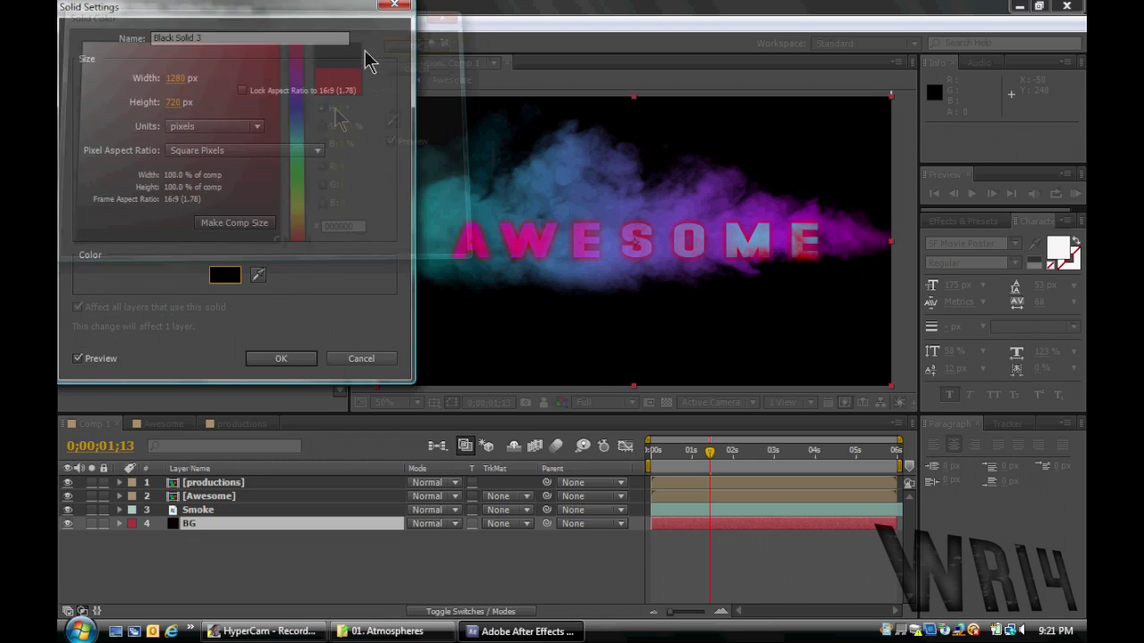
click(294, 356)
- In the Awesome comp, set the Glow Color solid back to black
click(185, 425)
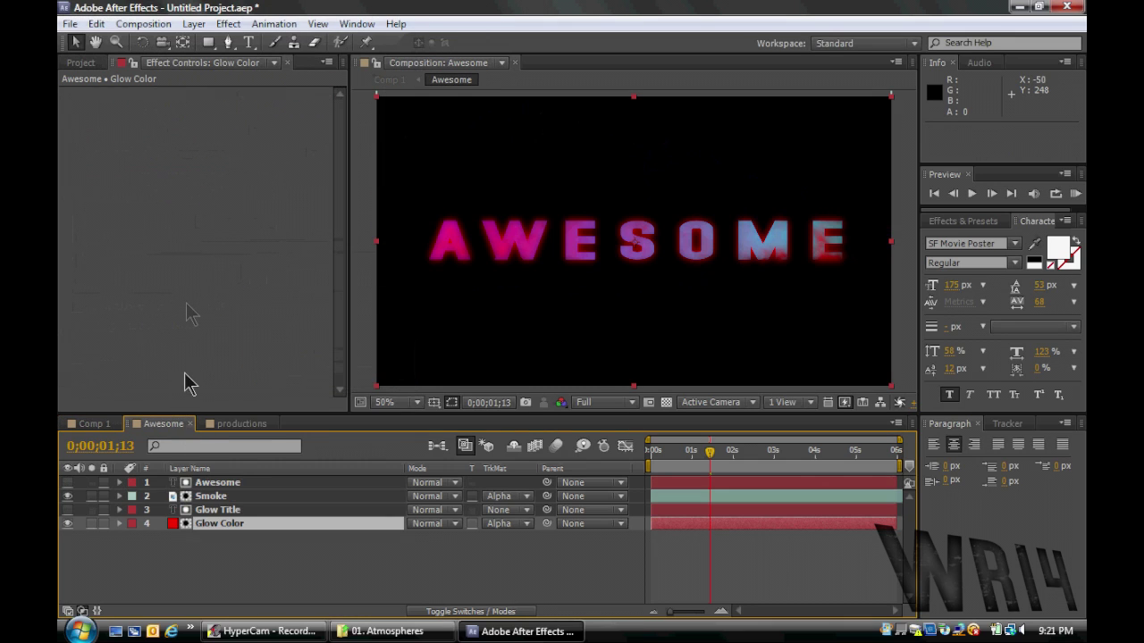
click(202, 525)
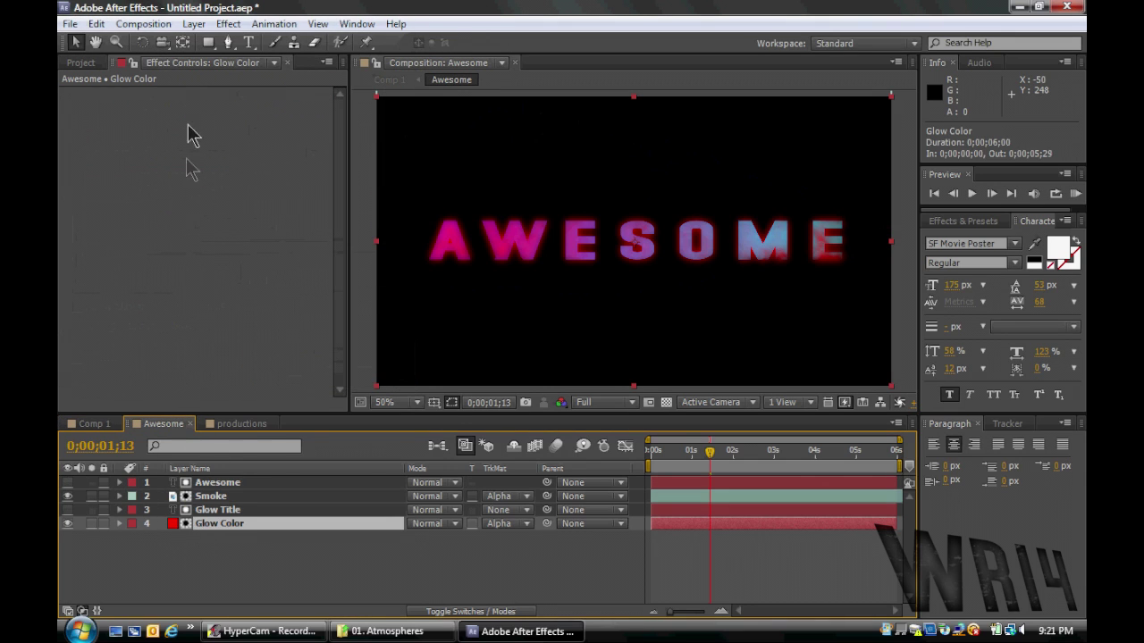
click(194, 24)
click(235, 61)
click(220, 274)
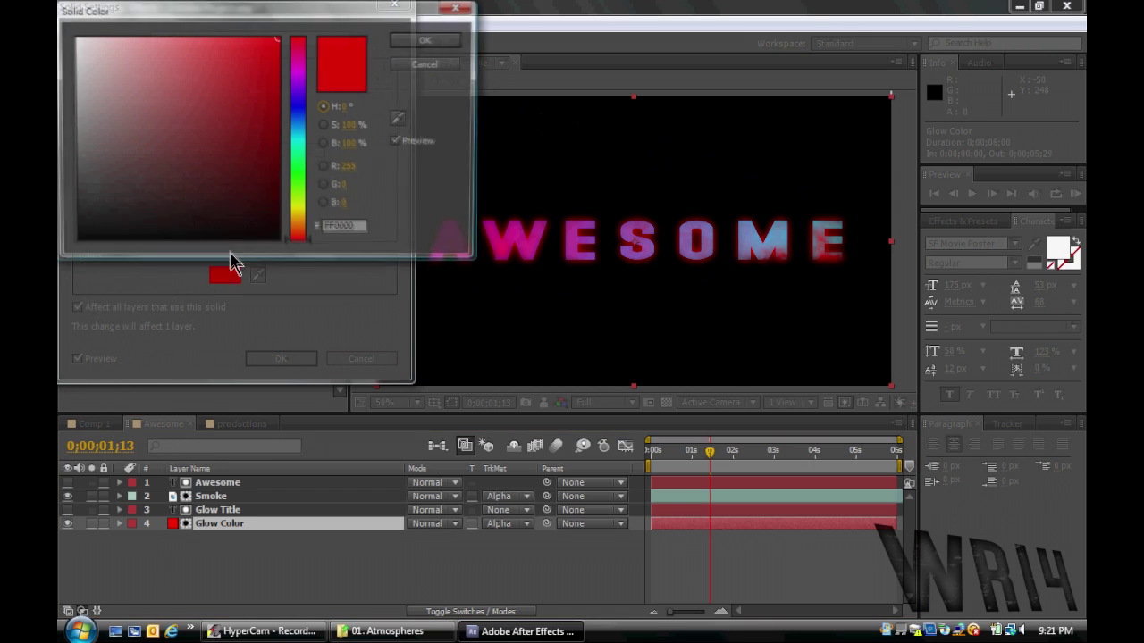
click(272, 240)
click(438, 42)
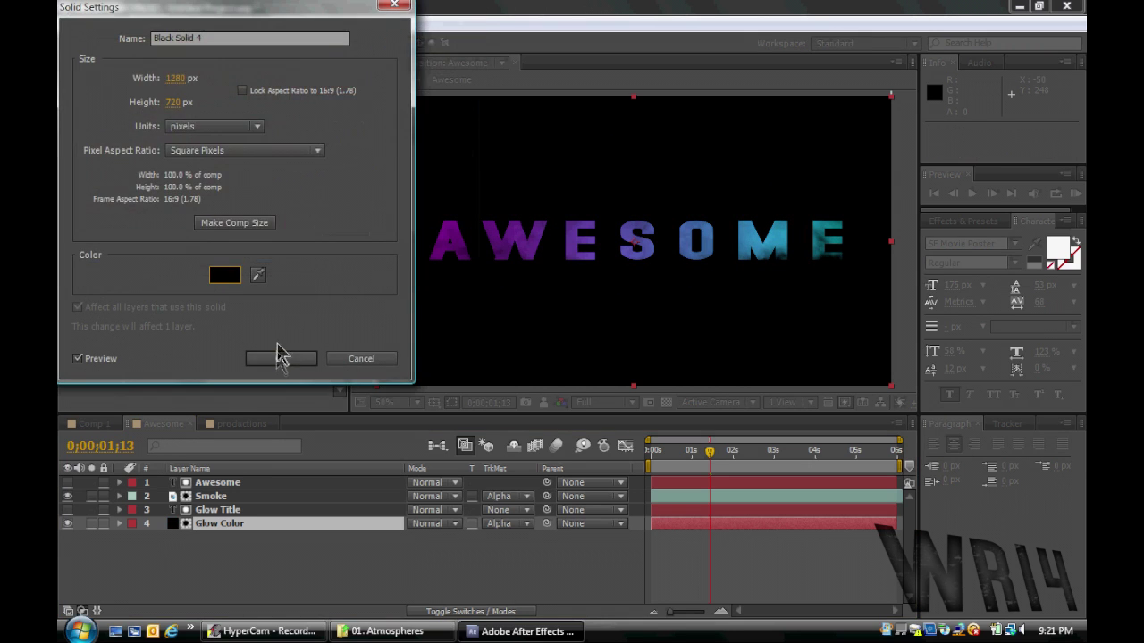
click(278, 354)
- Eyedrop magenta into the Smoke Ramp start colour, set the end to cyan (blue 255), then view Comp 1
click(209, 497)
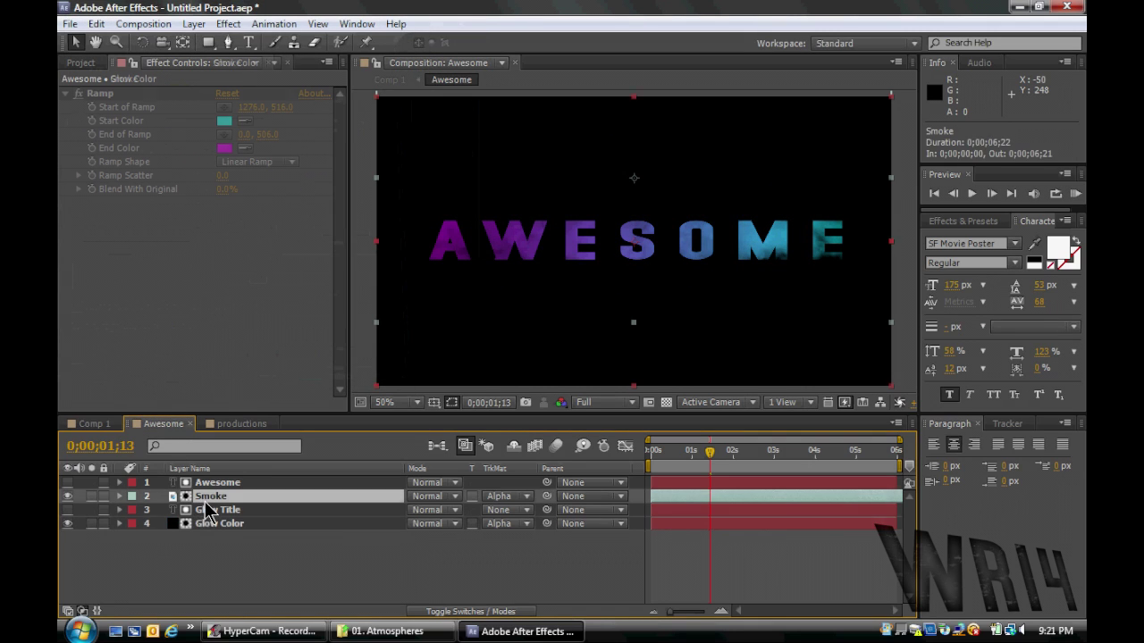
click(230, 146)
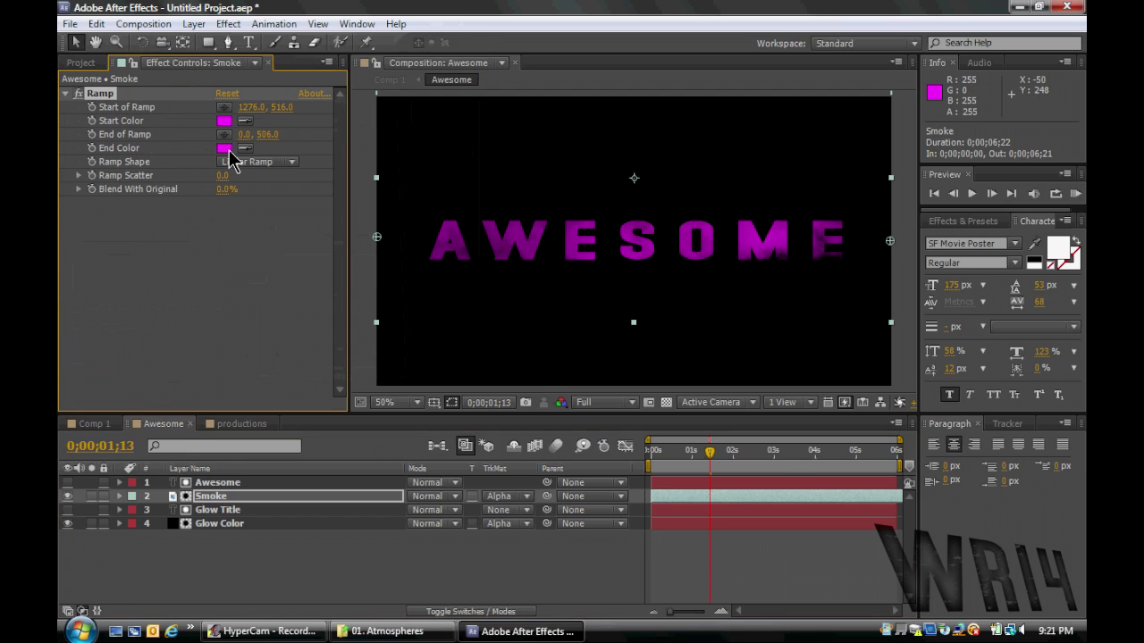
click(227, 149)
click(298, 145)
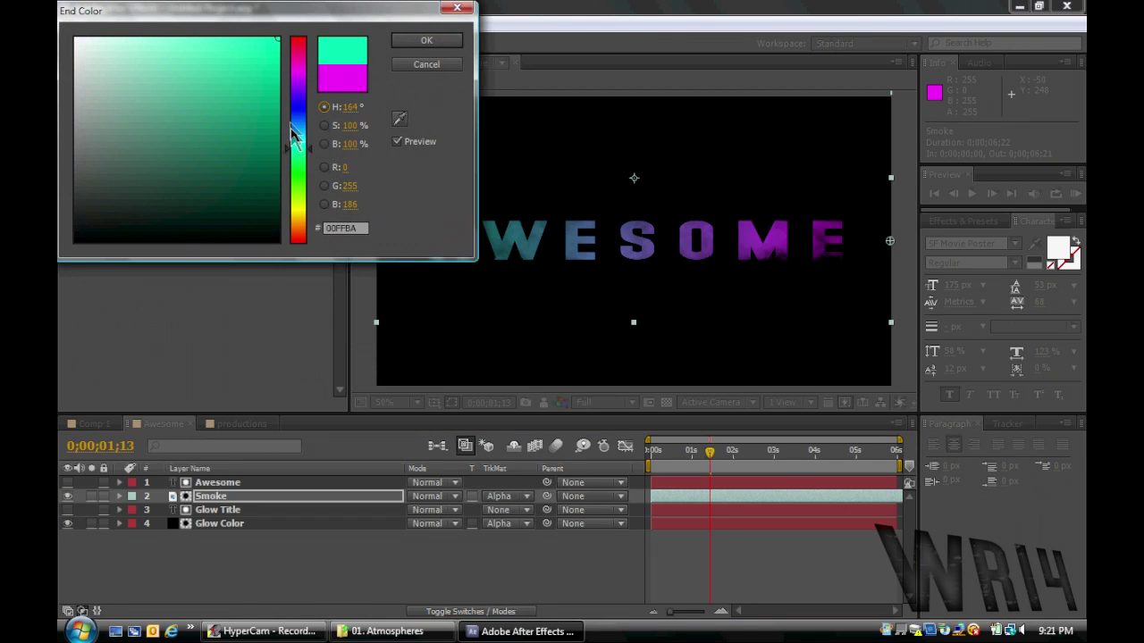
click(349, 203)
text(255)
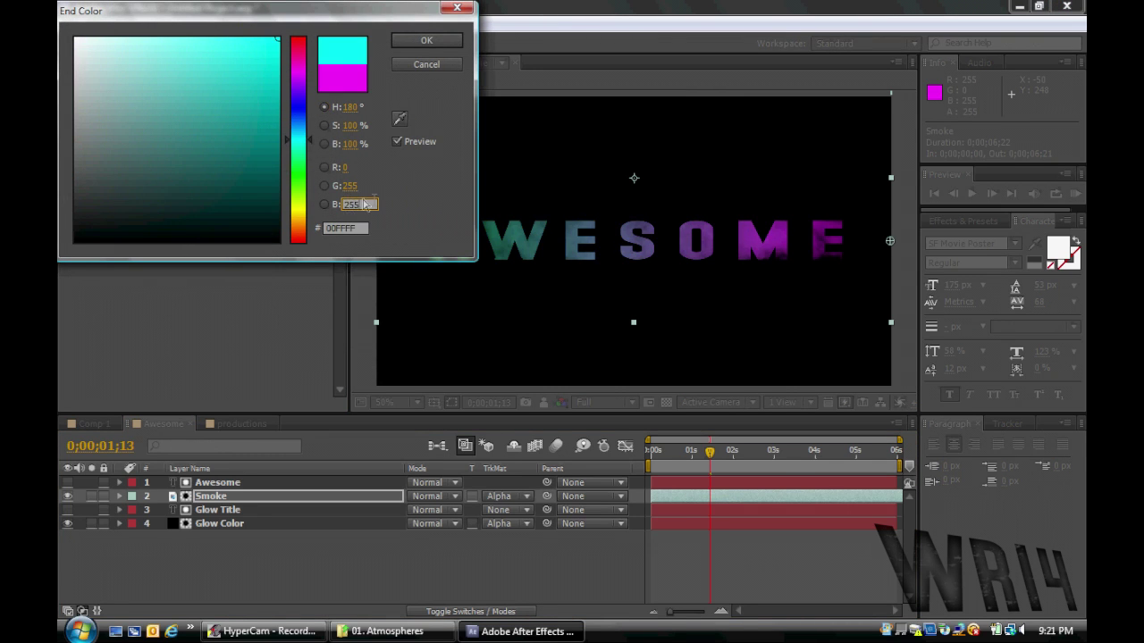
click(419, 65)
click(93, 424)
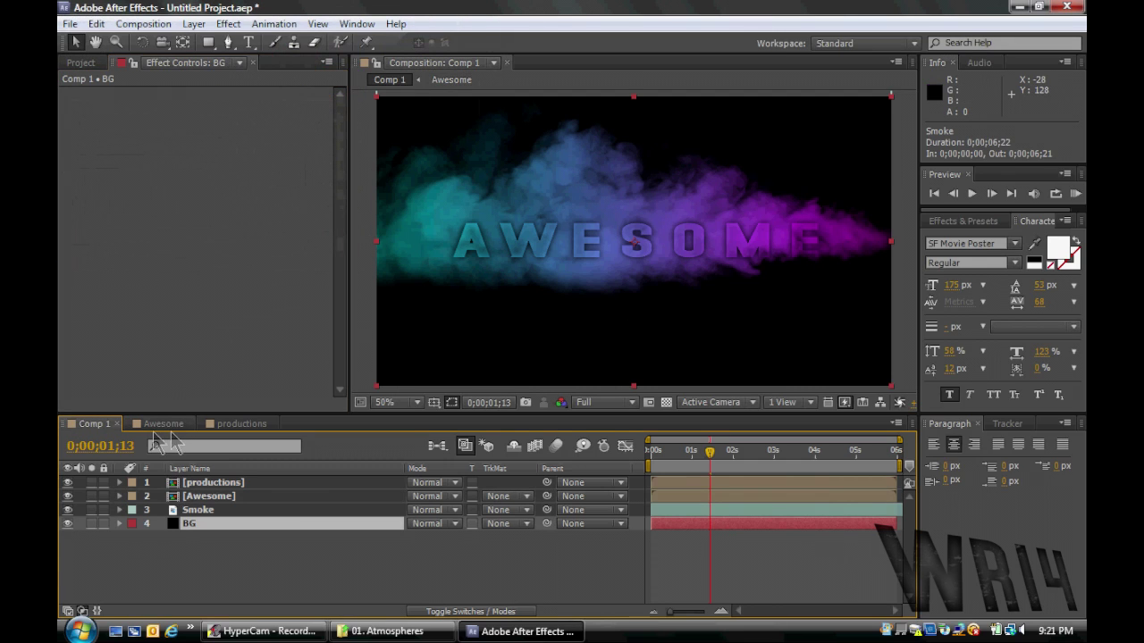
- Deselect BG, advance the playhead one frame, and RAM Preview Comp 1
click(518, 556)
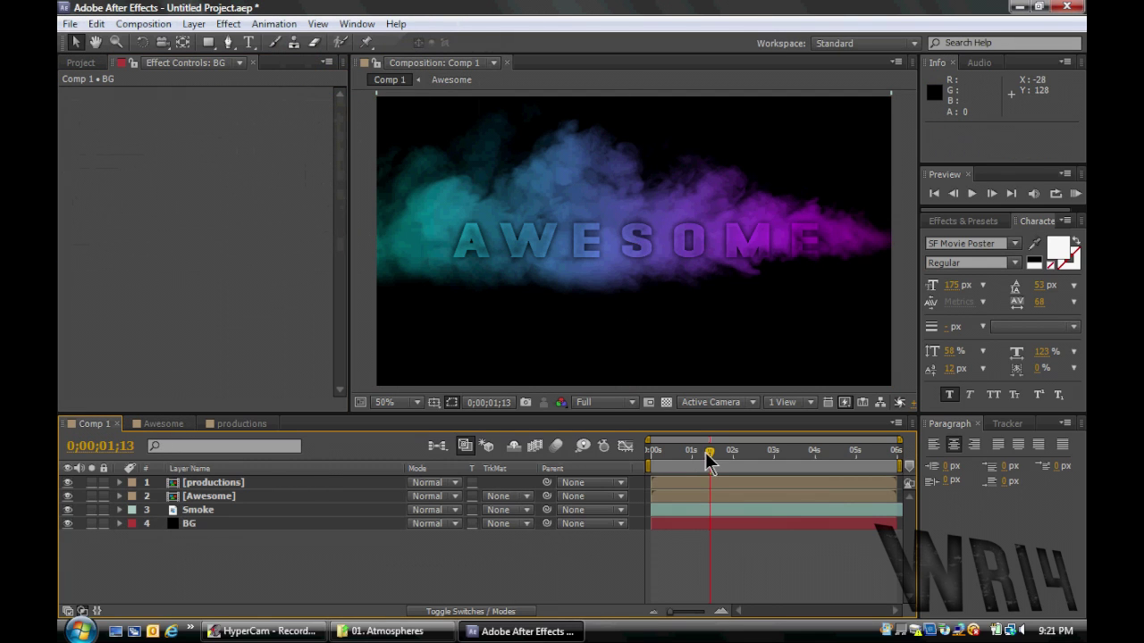
drag(704, 452, 712, 452)
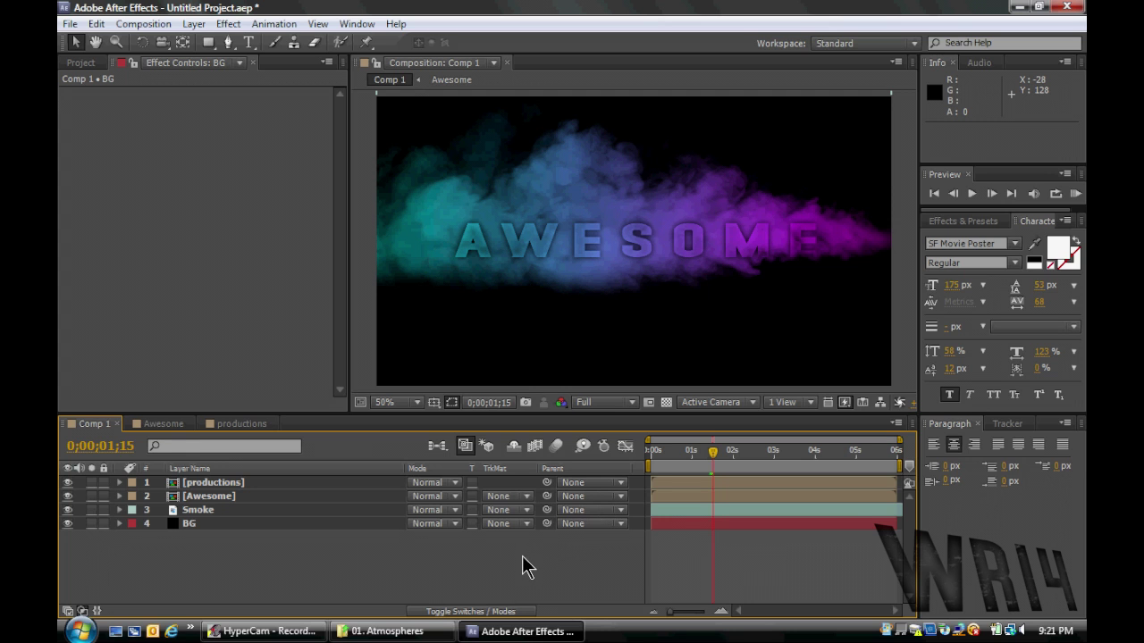
click(1075, 193)
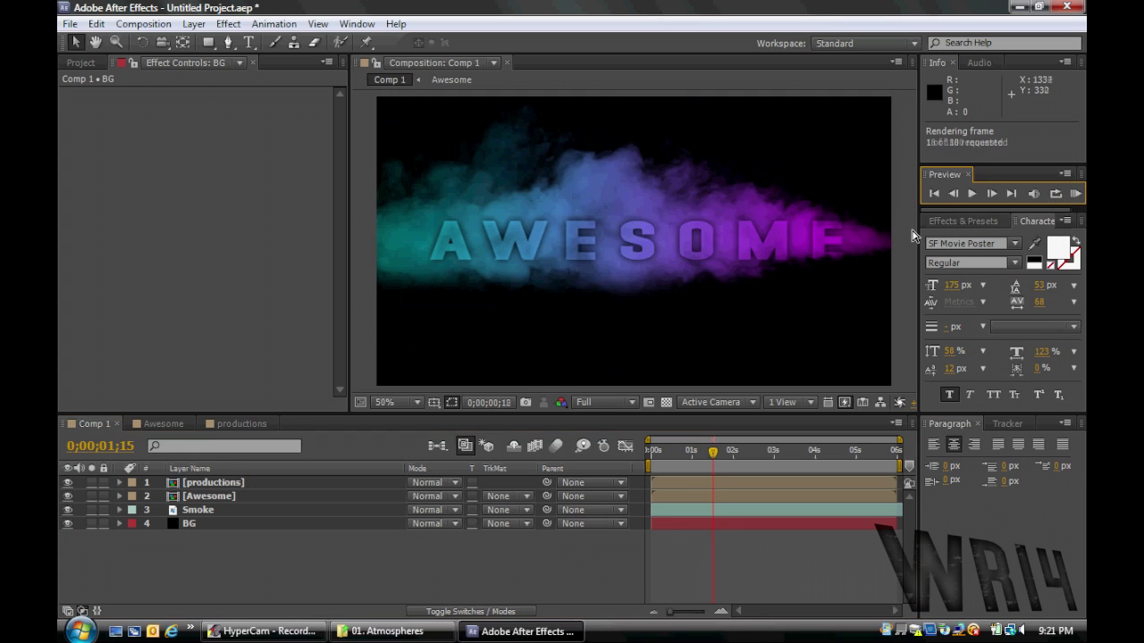